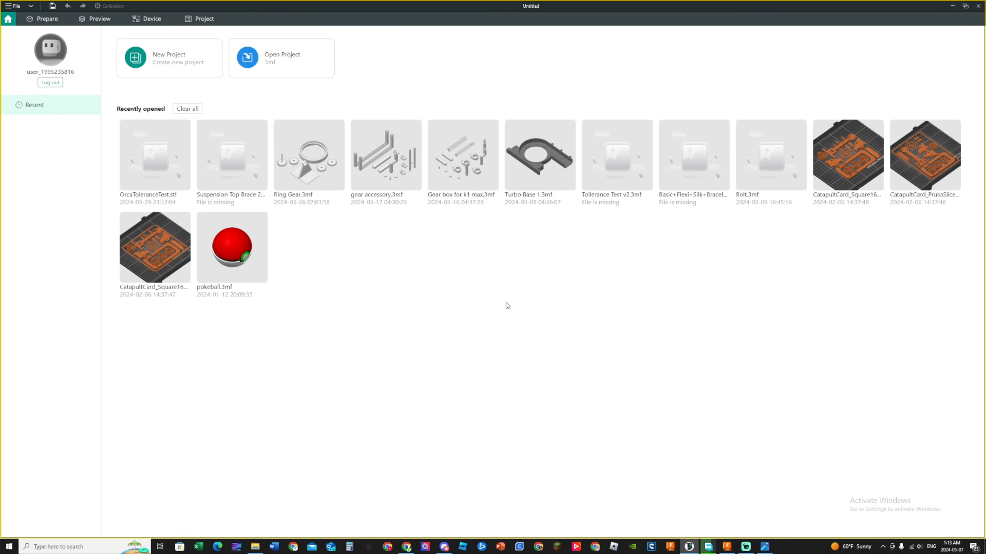
Create a new project, search the printer selection for "k1 max" and confirm the Creality K1 Max with the 0.4mm nozzle
click(150, 60)
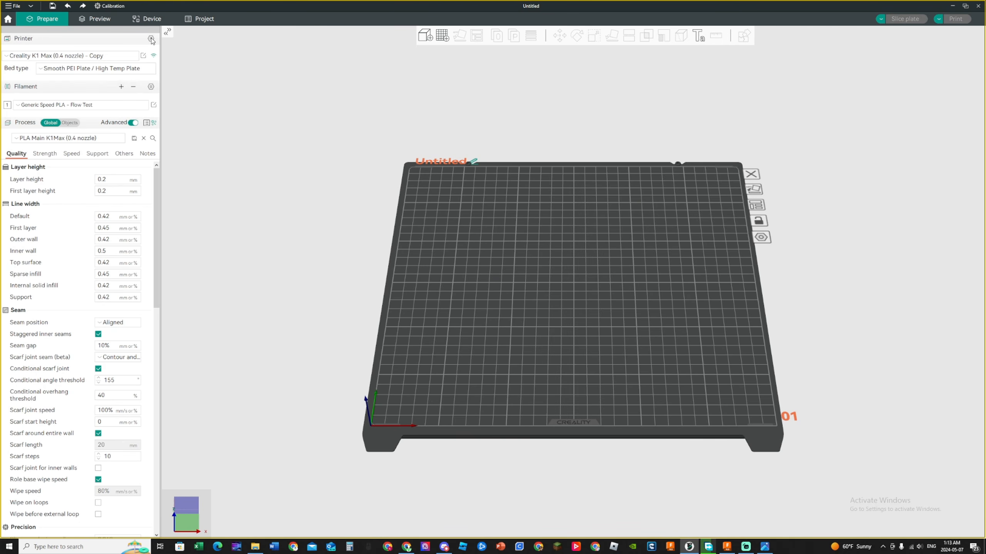
click(152, 38)
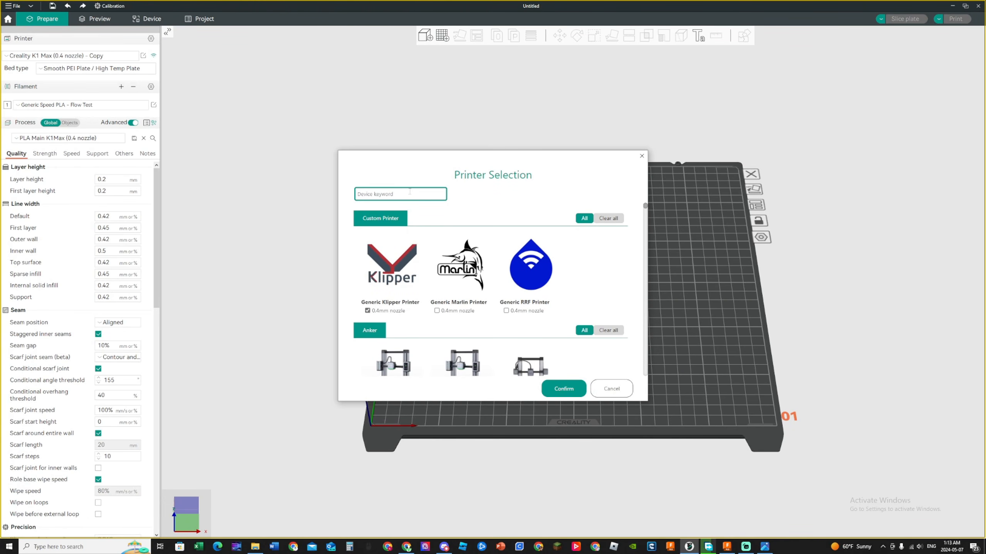
text(k1 max)
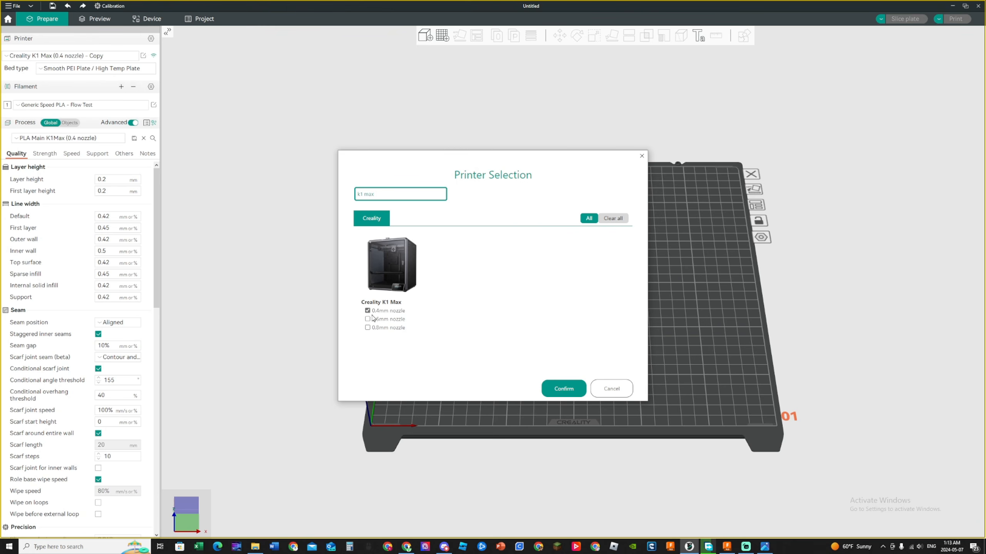
click(565, 392)
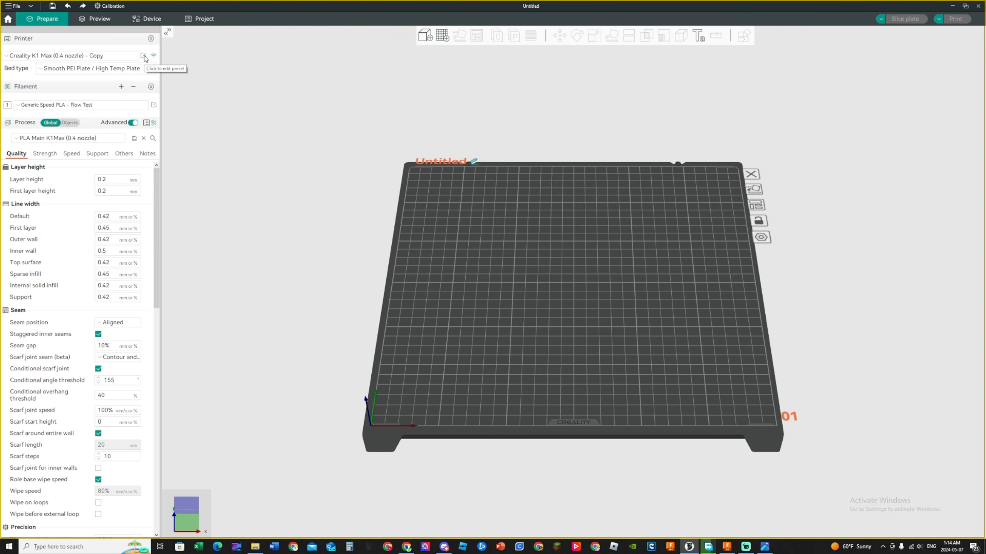
Open the printer preset's settings and check the bed size under the printable area's bed shape
click(144, 56)
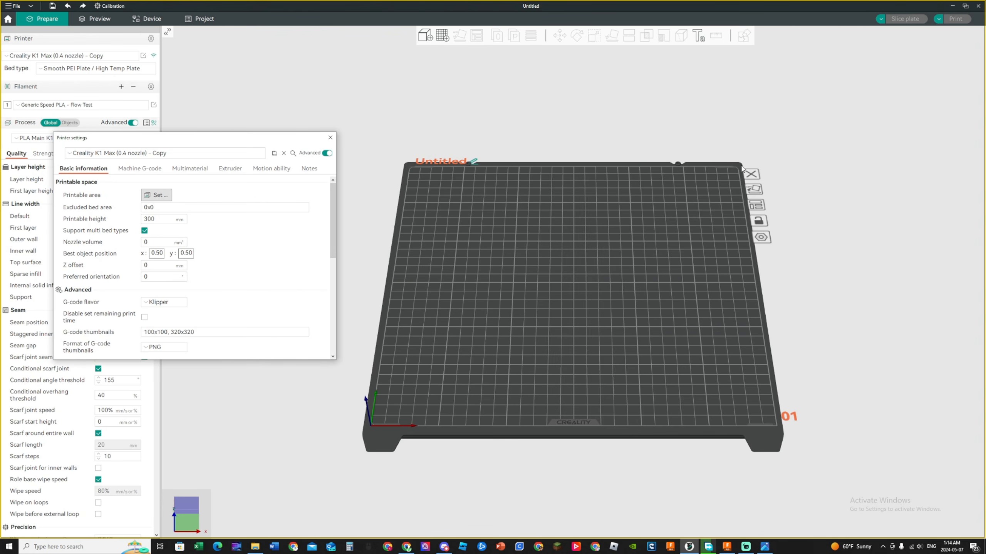
drag(175, 142, 436, 137)
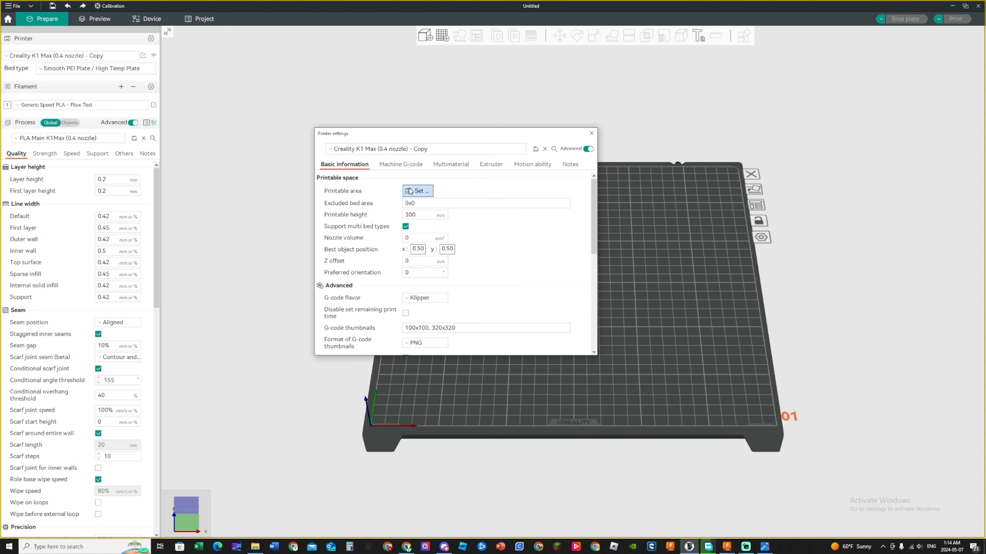
click(417, 190)
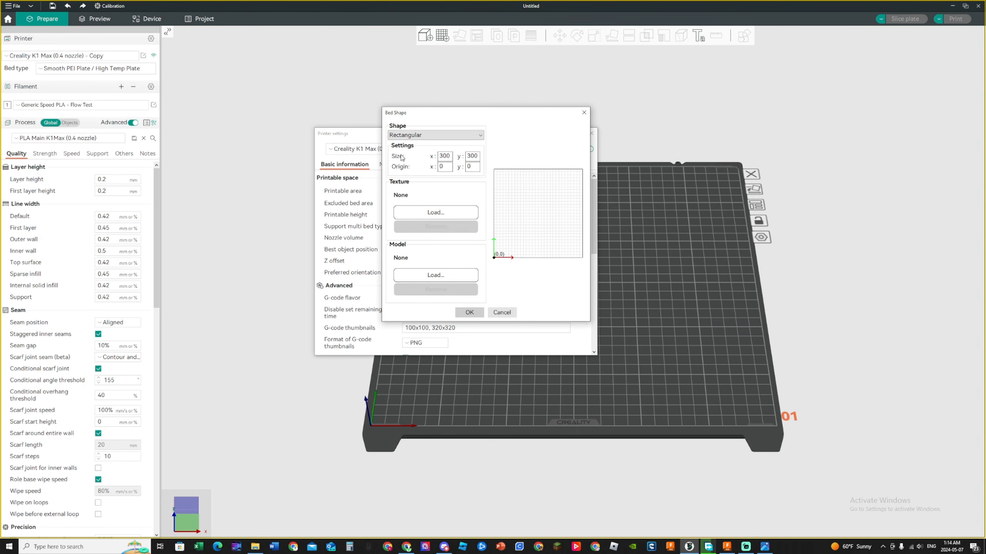
double_click(445, 155)
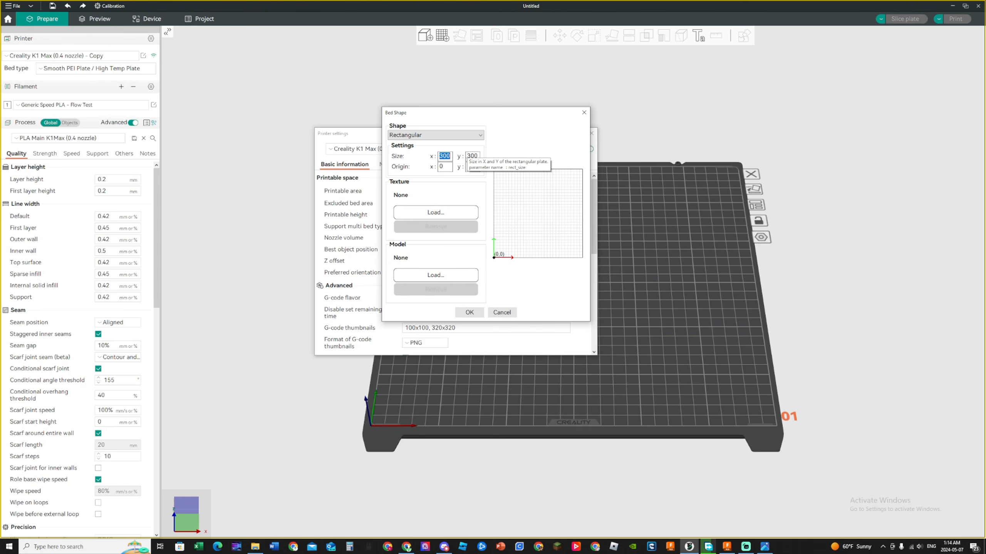
click(447, 155)
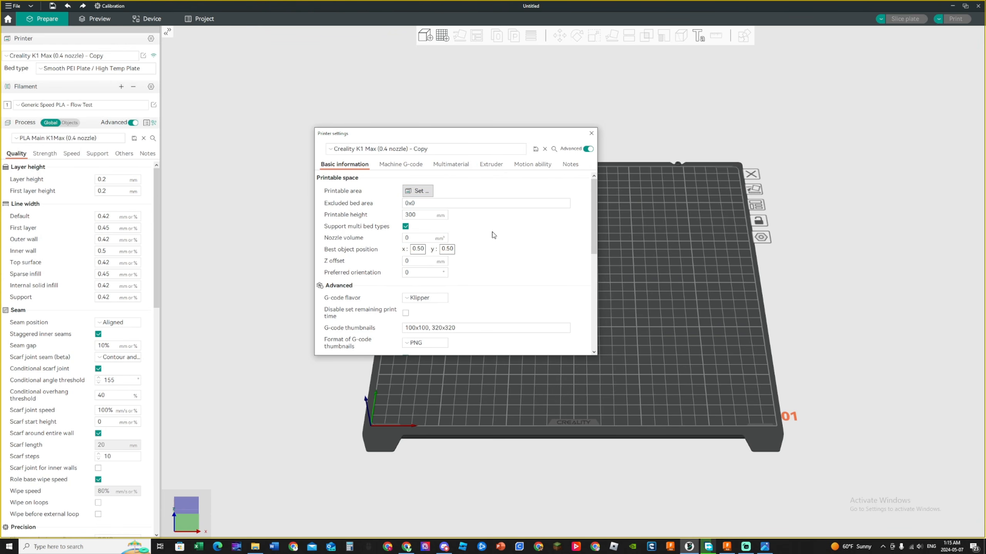
Review the printer's basic information, including the available G-code flavor and nozzle type options
scroll(493, 234, down, 3)
click(422, 206)
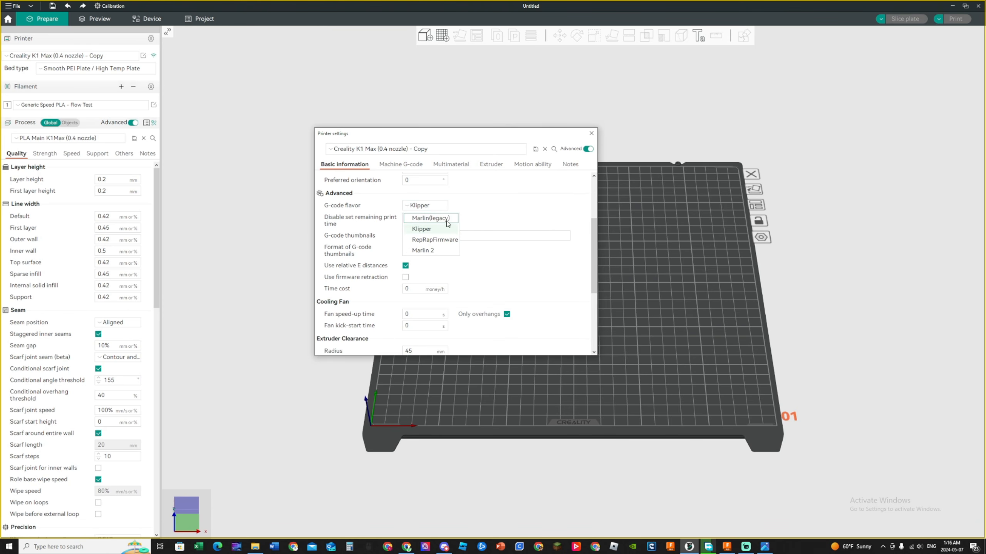
click(490, 192)
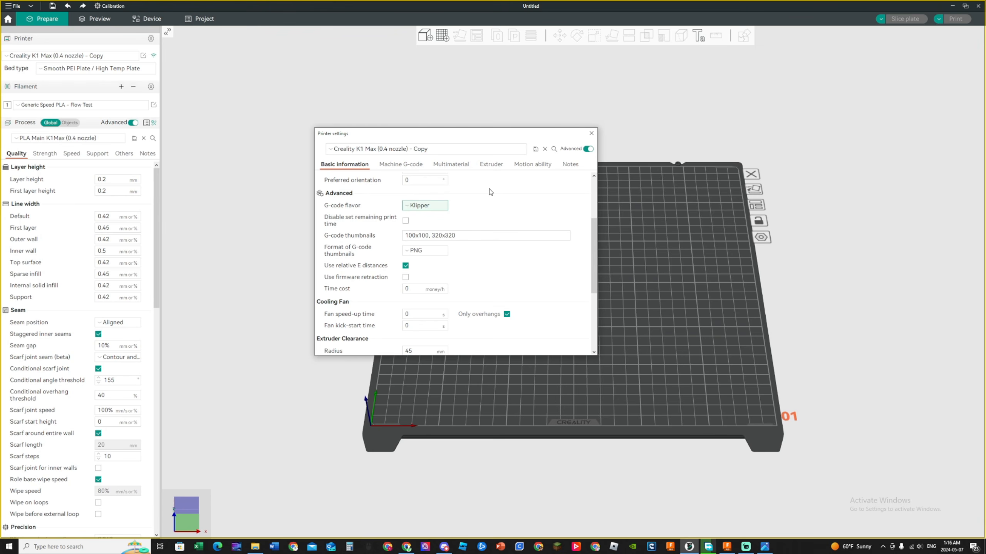
scroll(383, 272, down, 3)
scroll(383, 271, down, 3)
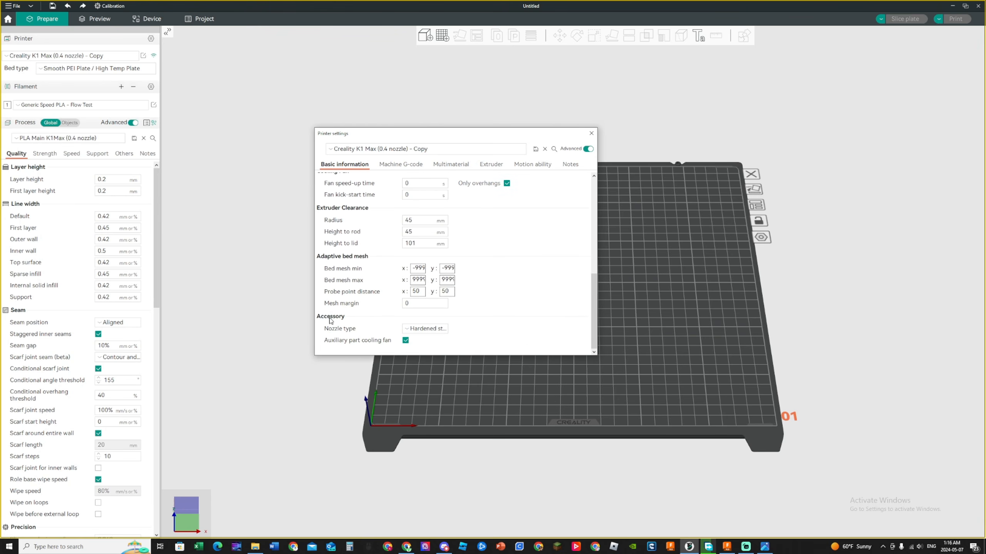
click(418, 329)
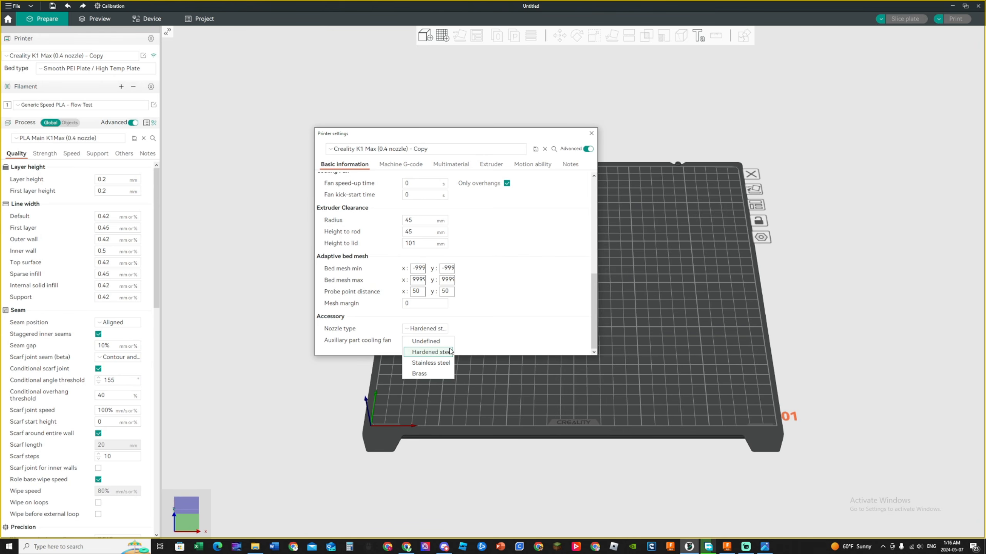
click(490, 317)
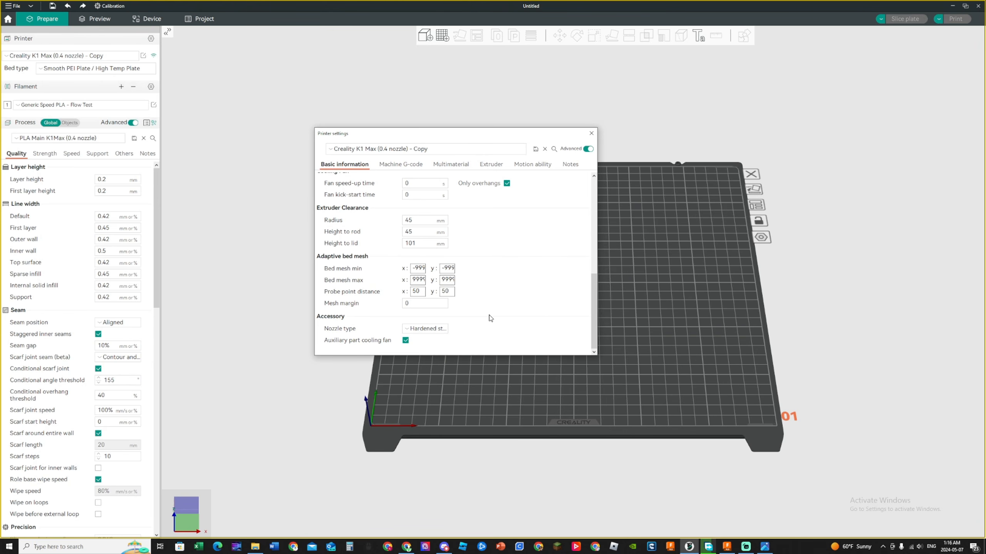
Examine the machine start G-code, including its START_PRINT line with the extruder and bed temperature parameters
click(402, 164)
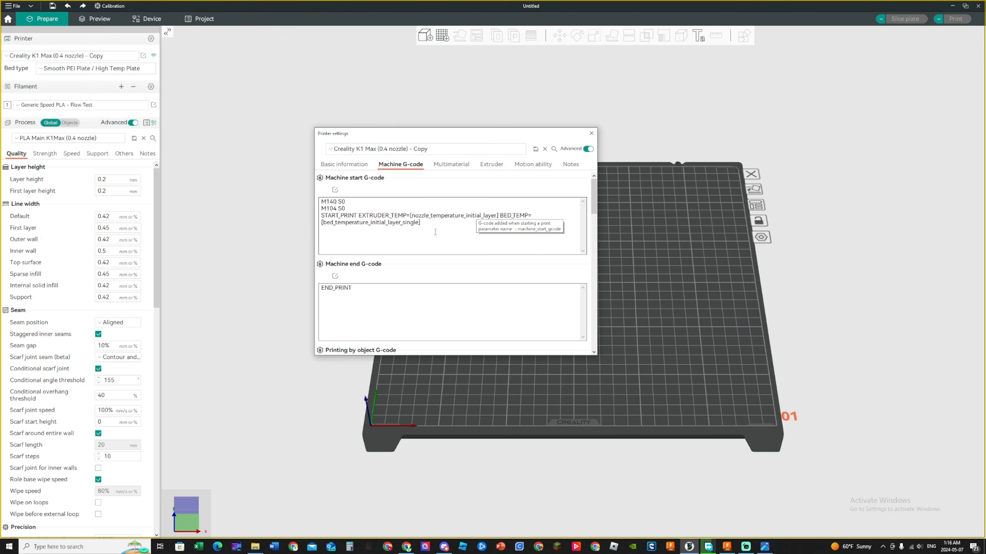
key(ctrl+a)
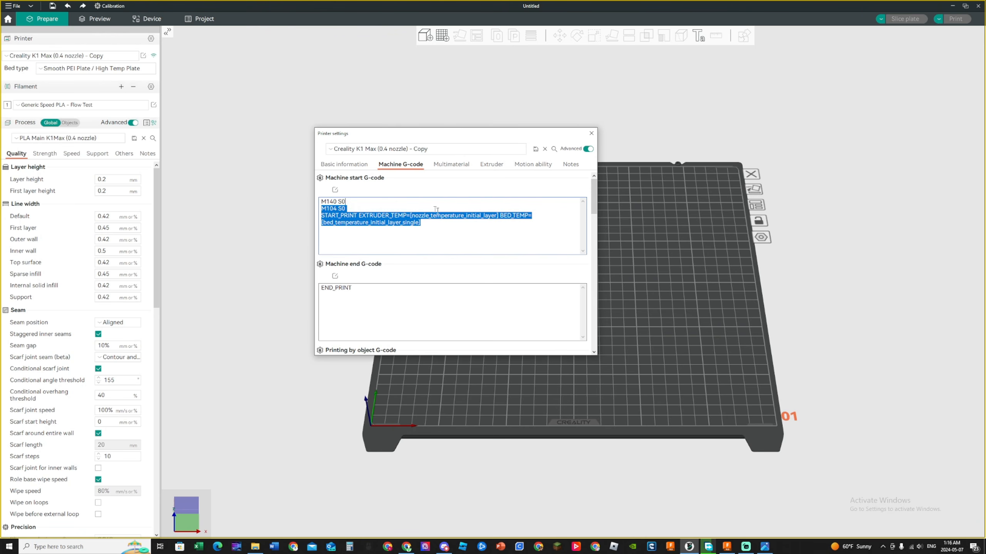
click(521, 248)
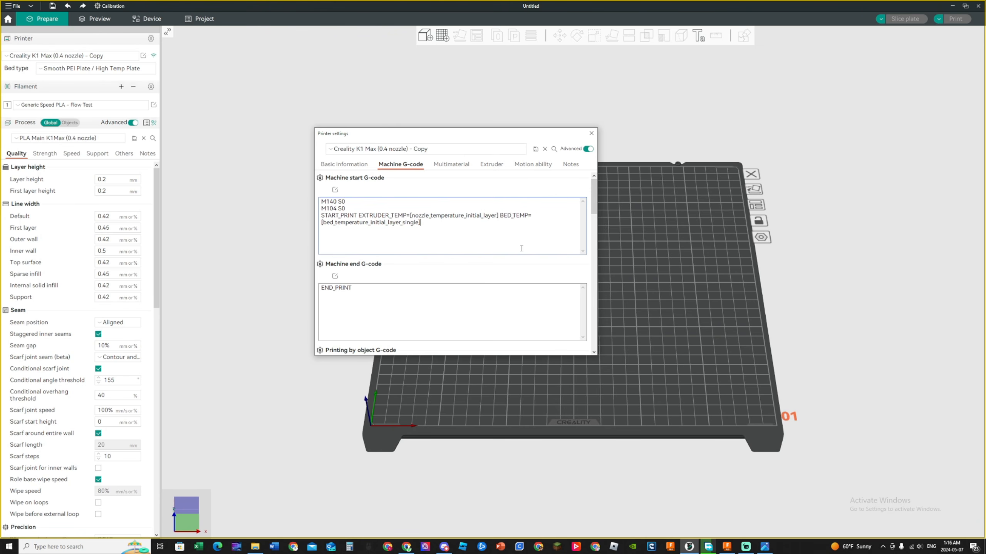
click(362, 212)
drag(411, 215, 435, 216)
click(362, 210)
click(415, 238)
scroll(356, 257, down, 1)
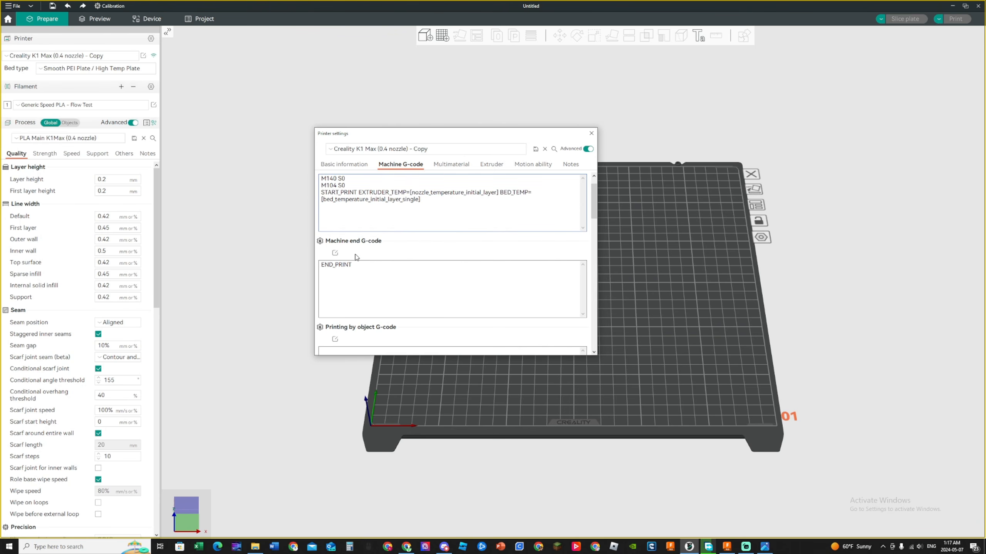
Examine the END_PRINT command in the machine end G-code
double_click(337, 265)
click(349, 283)
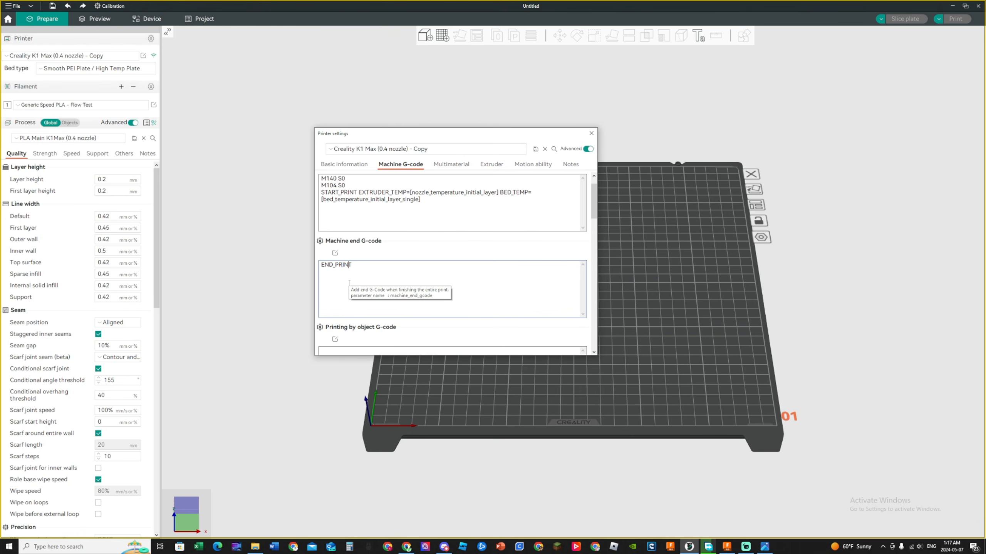
drag(320, 271, 413, 280)
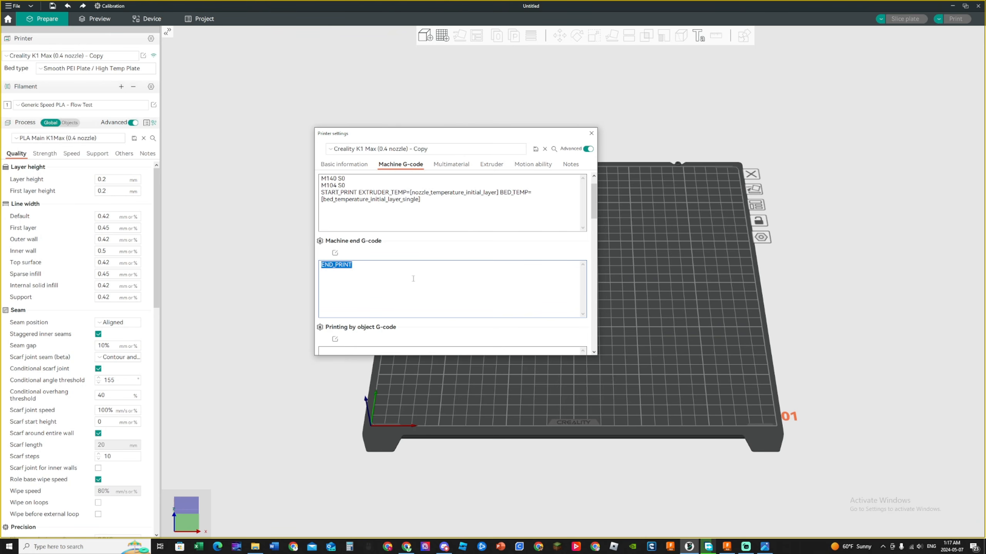
click(412, 279)
Review the printer's multimaterial settings and the extruder's nozzle diameter, layer height limits and retraction values
click(450, 165)
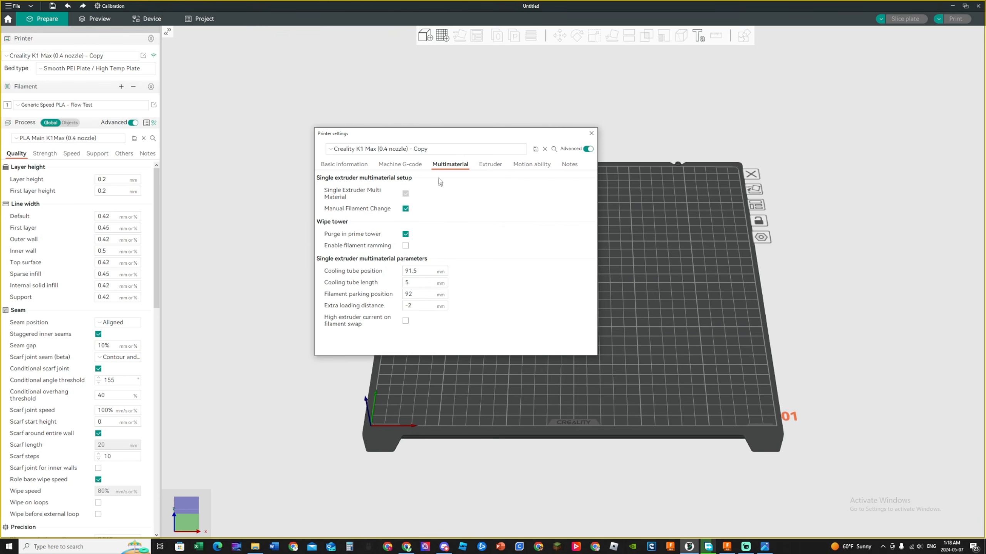
click(495, 166)
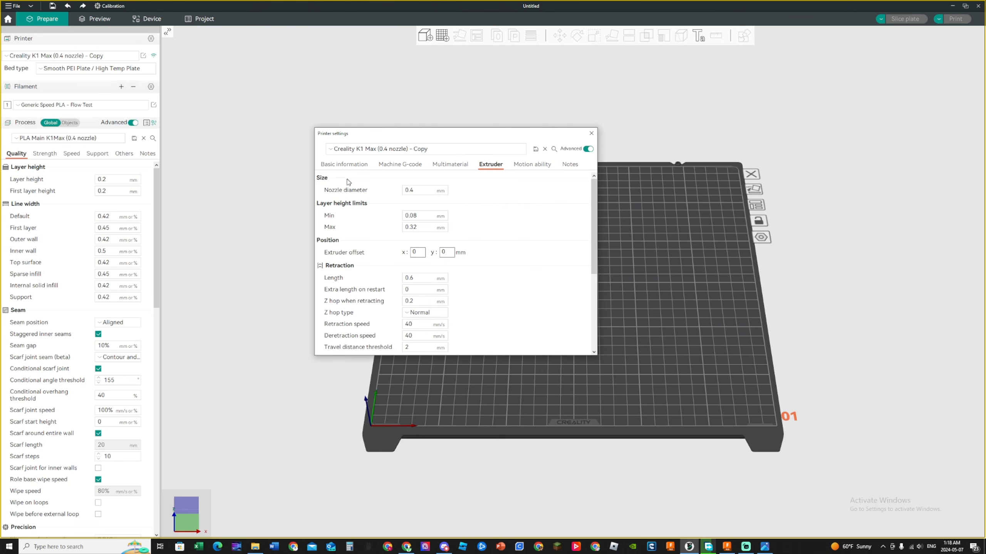
click(427, 191)
click(490, 195)
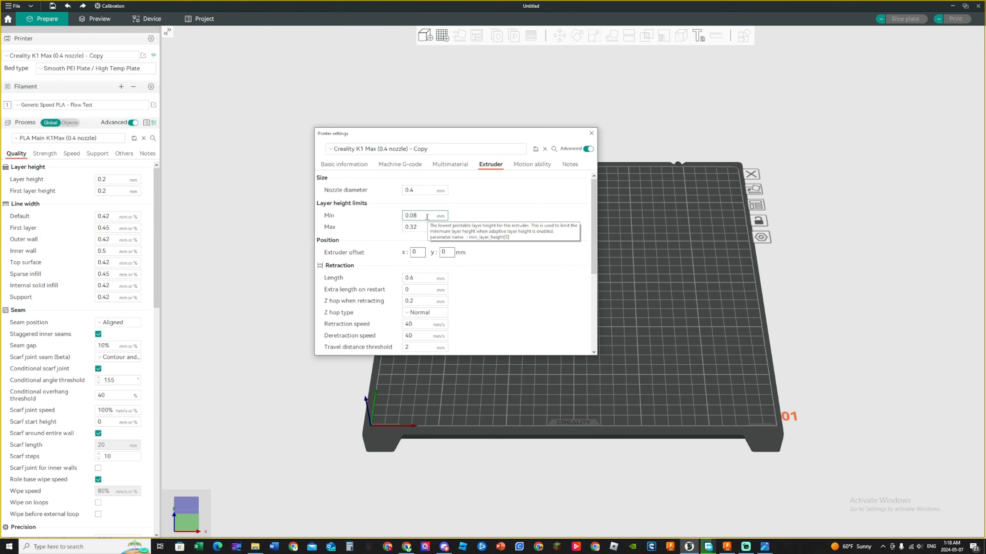
click(434, 227)
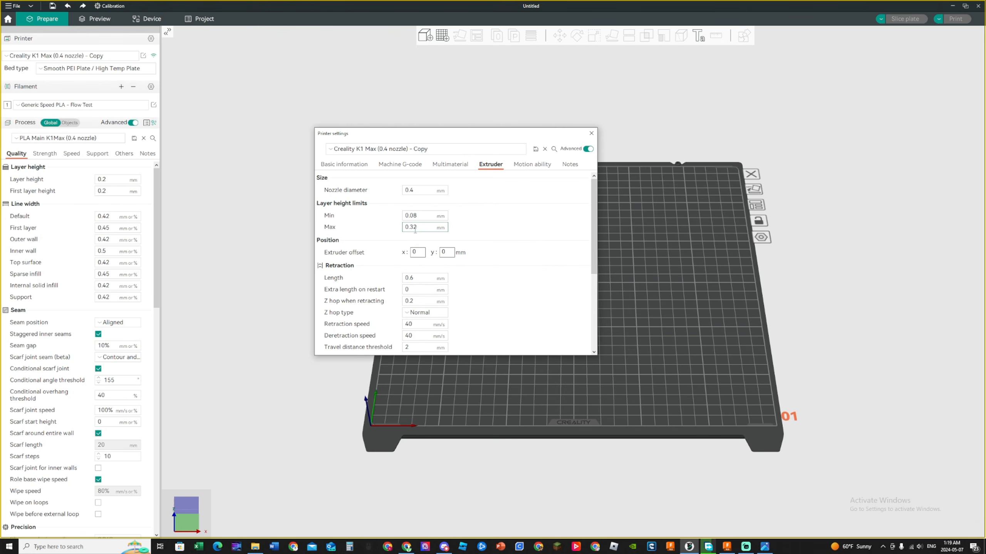
drag(416, 227, 393, 228)
click(474, 215)
scroll(476, 218, down, 1)
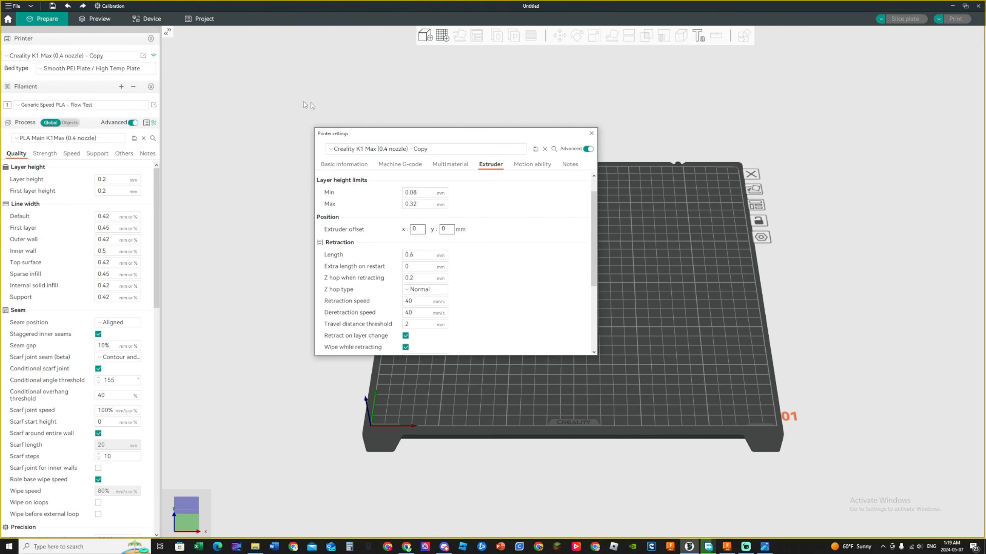
Review the printer's speed, acceleration and jerk limits, and close the printer settings
click(526, 165)
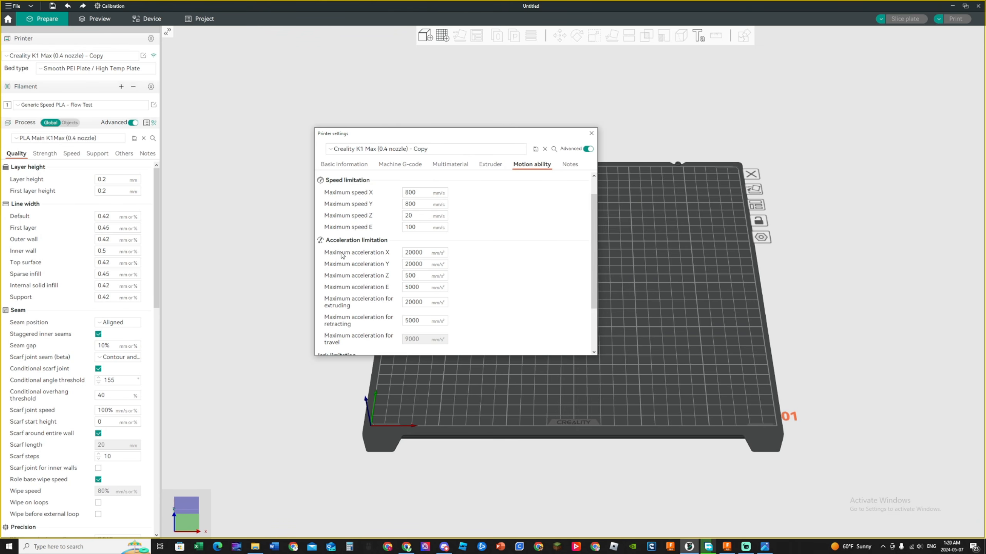
drag(426, 264, 388, 265)
click(547, 259)
scroll(533, 258, down, 3)
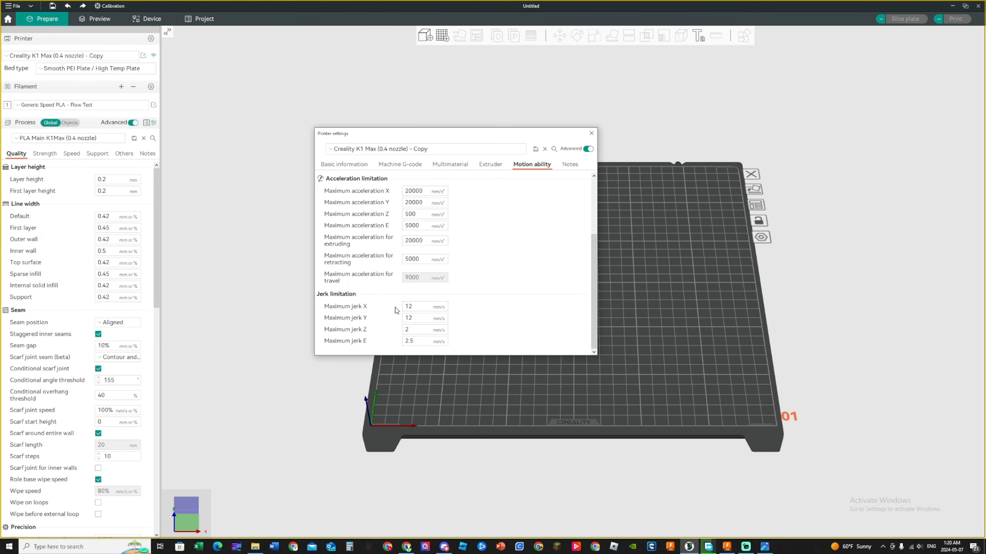
click(591, 133)
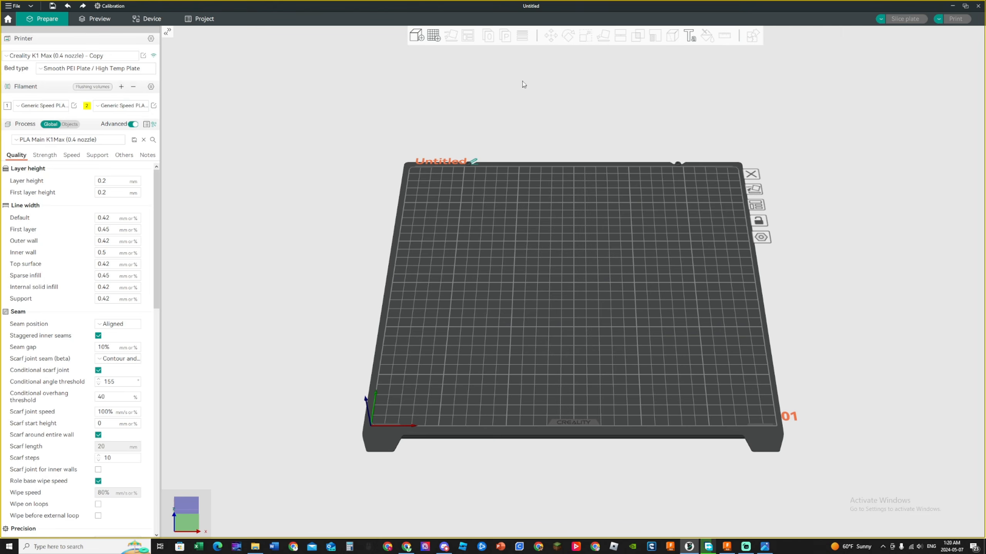
Remove the second filament from the project and open the remaining filament's settings
drag(521, 83, 316, 150)
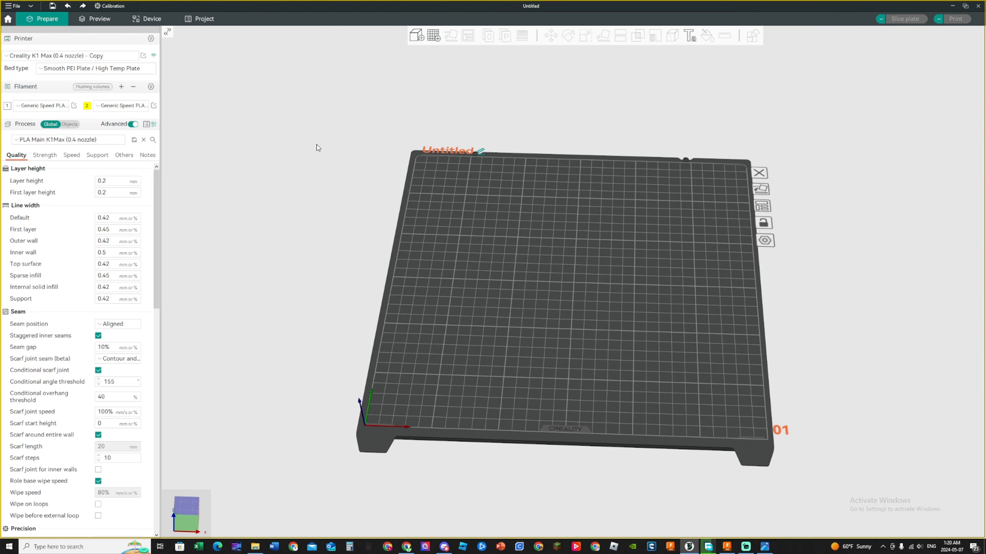
click(134, 87)
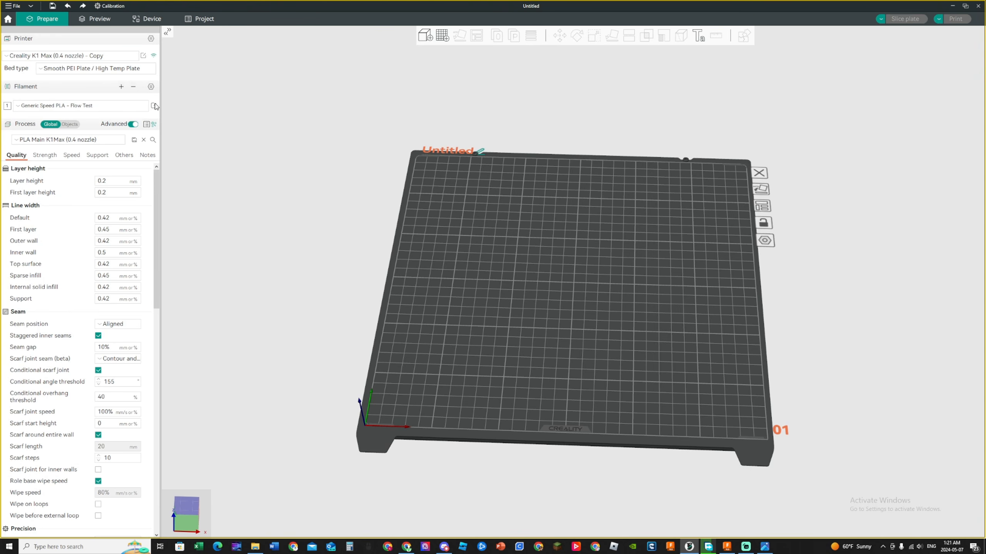
click(154, 106)
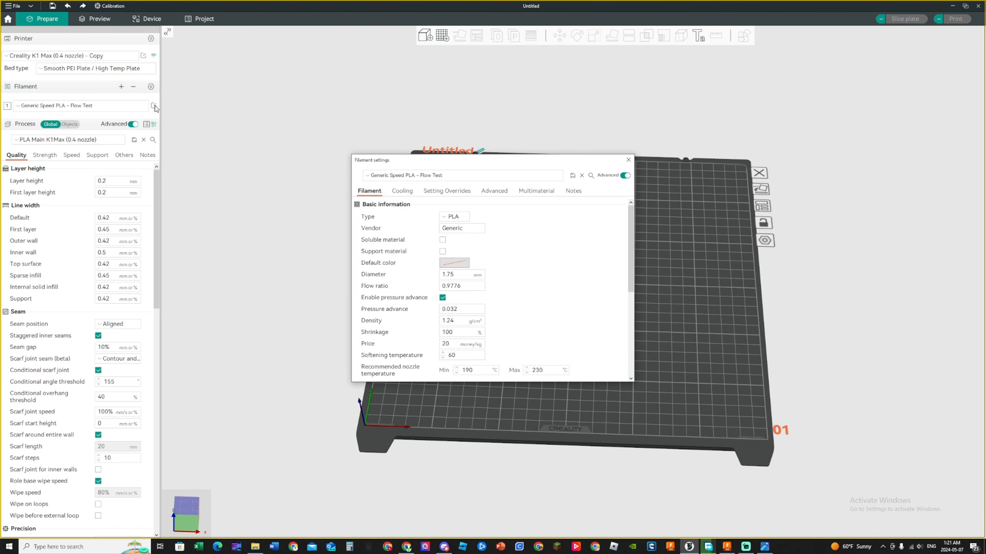
Review the available filament presets and the nozzle and bed temperatures of the Generic Speed PLA - Flow Test preset
click(447, 219)
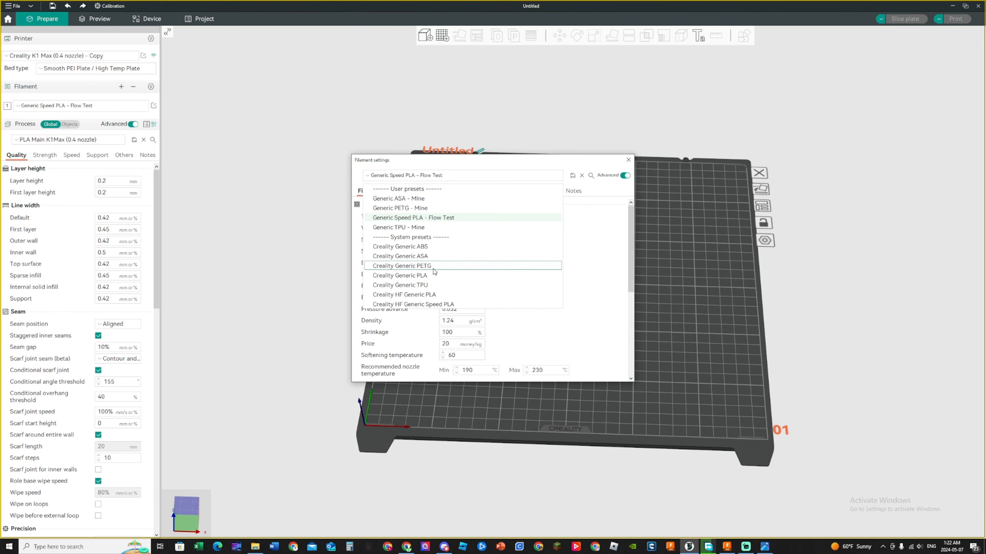
scroll(457, 287, down, 5)
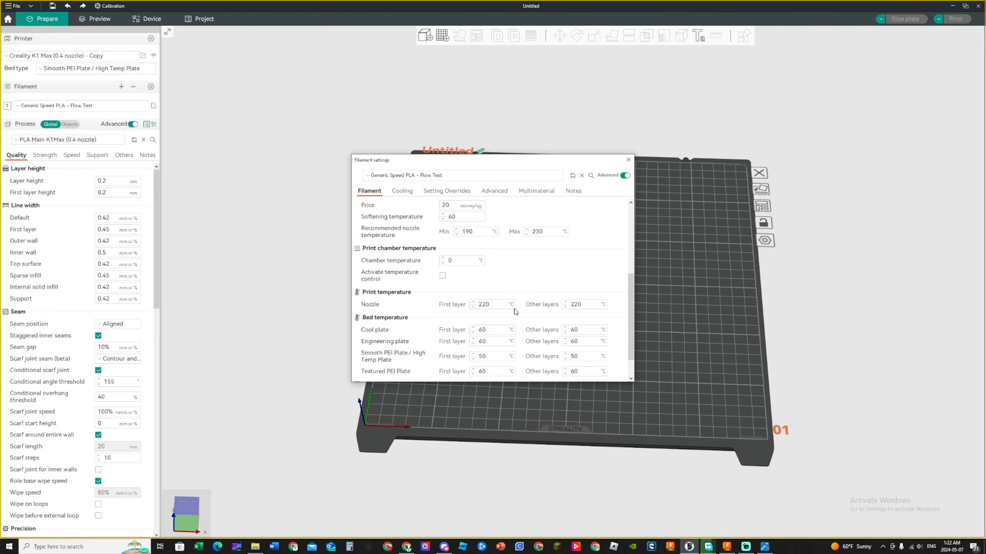
scroll(501, 303, up, 5)
Switch the filament preset to Creality Generic ASA and review its basic and temperature settings
click(458, 175)
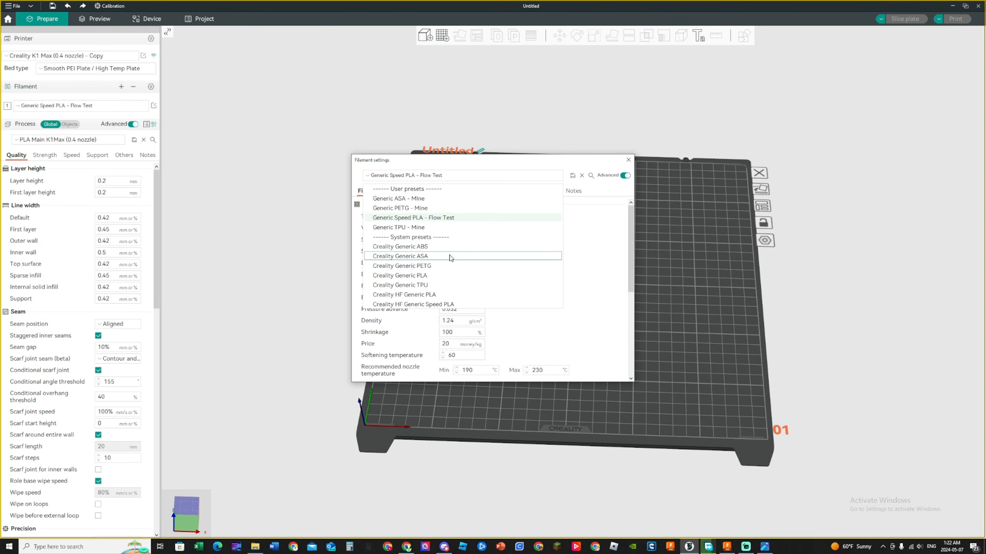
click(450, 256)
scroll(534, 252, down, 3)
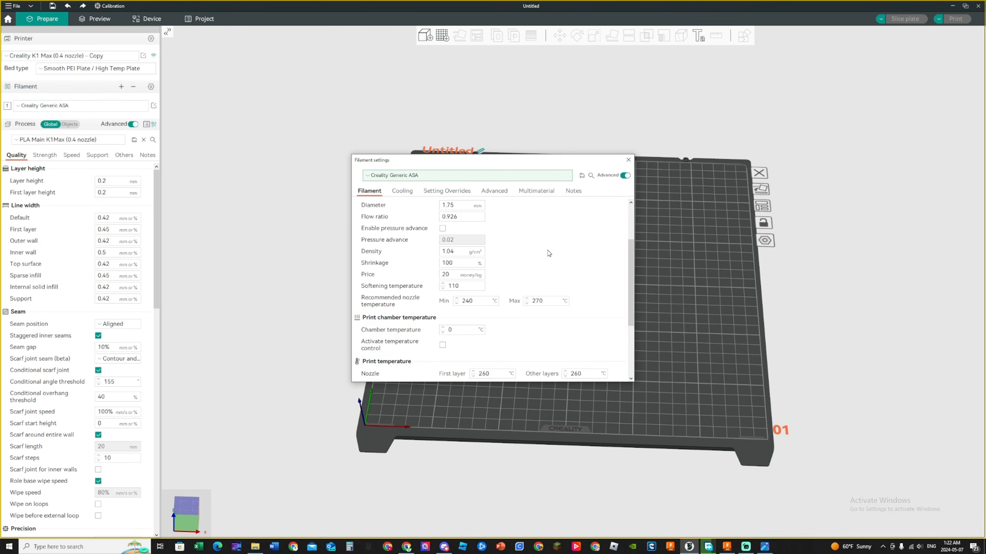
Examine the Creality Generic ASA preset's chamber, nozzle and bed temperatures and its max volumetric speed
scroll(465, 276, down, 2)
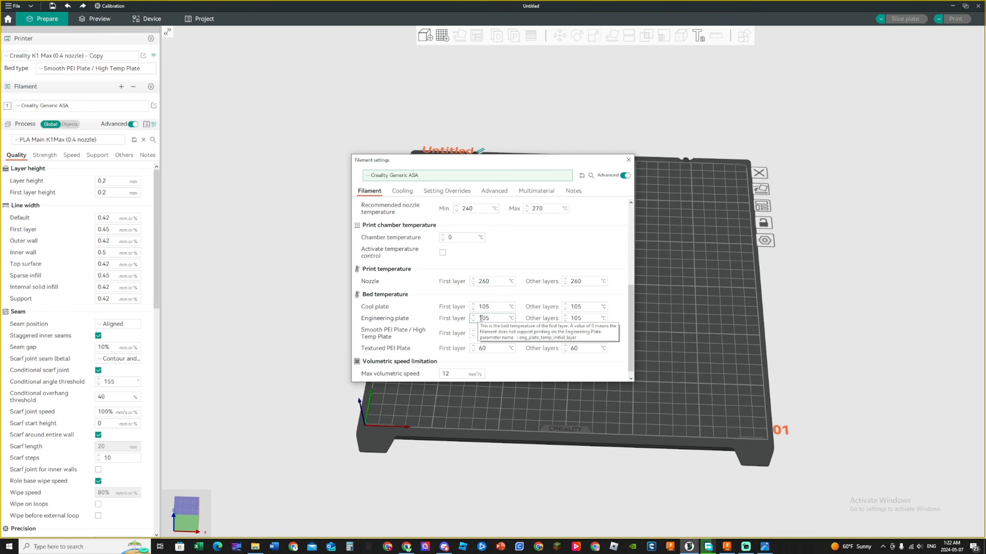
scroll(437, 380, down, 1)
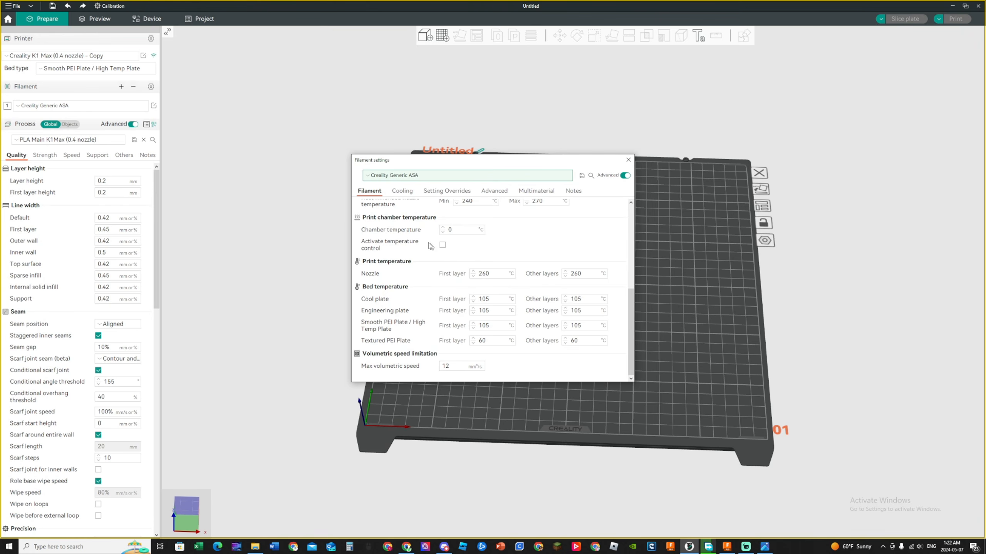
scroll(478, 243, up, 5)
scroll(467, 229, down, 5)
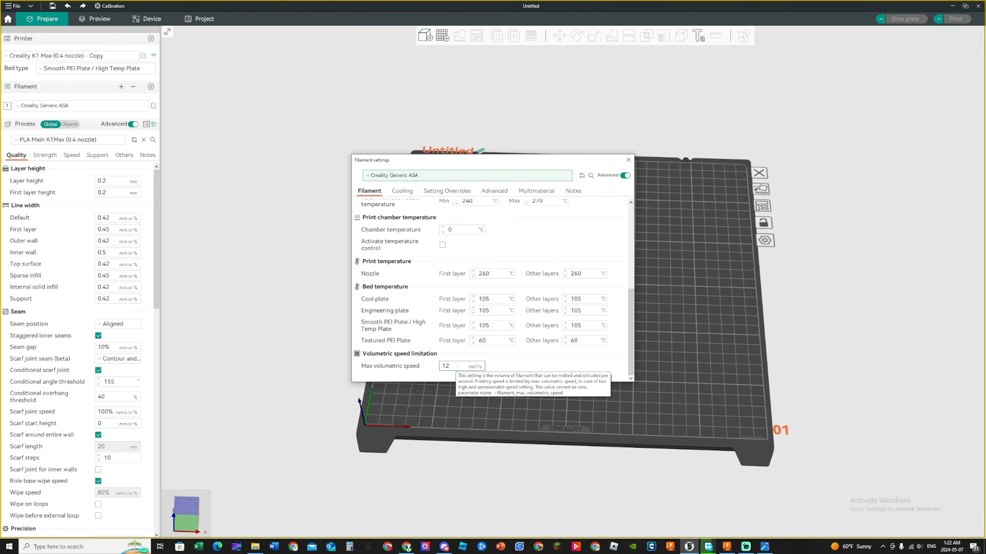
scroll(484, 325, up, 2)
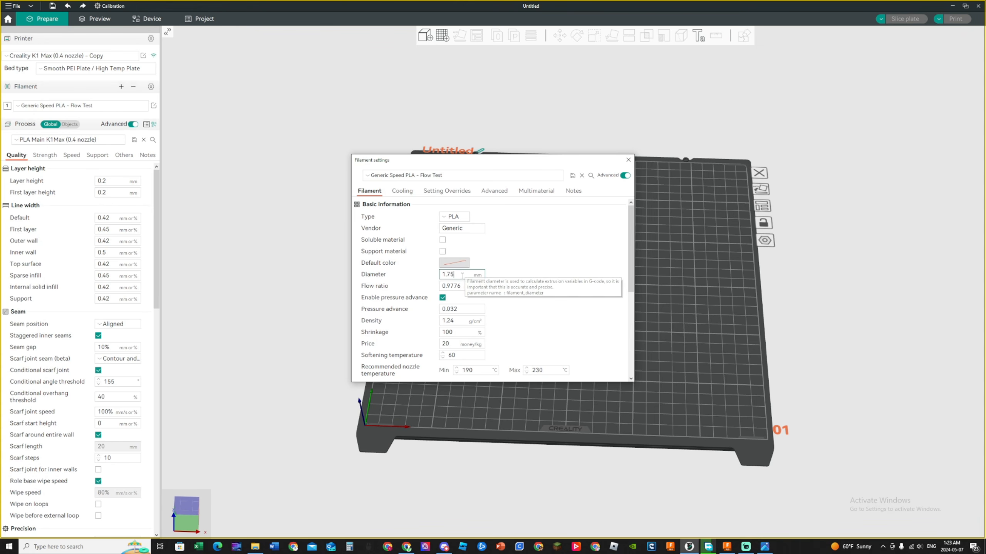
Review the diameter, flow ratio and pressure advance of the Generic Speed PLA - Flow Test preset
drag(463, 275, 412, 274)
click(411, 274)
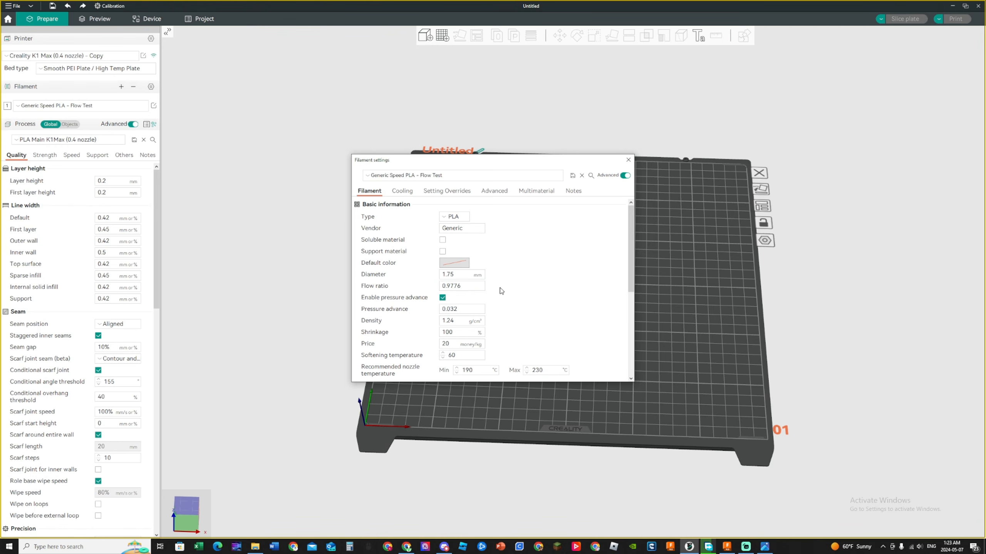
scroll(367, 289, down, 1)
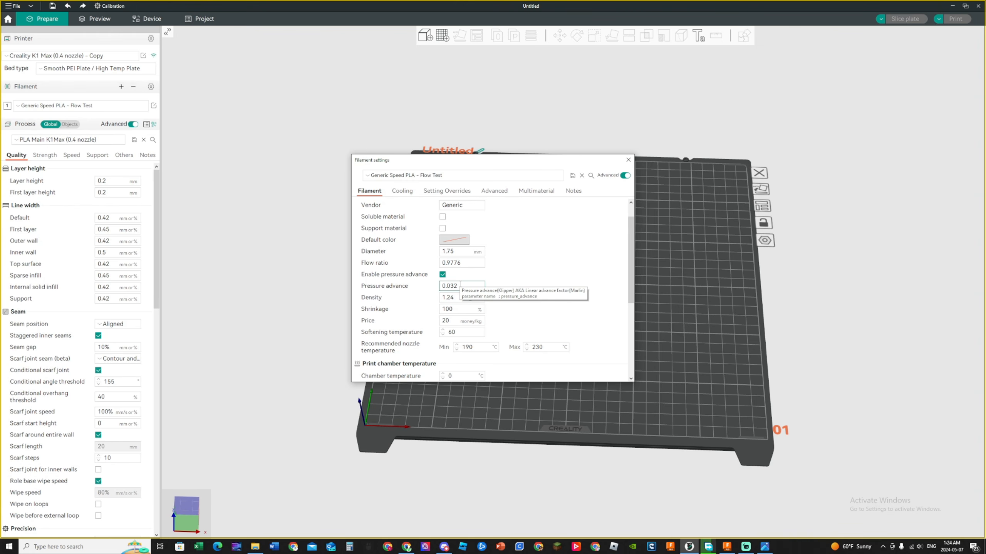
click(461, 286)
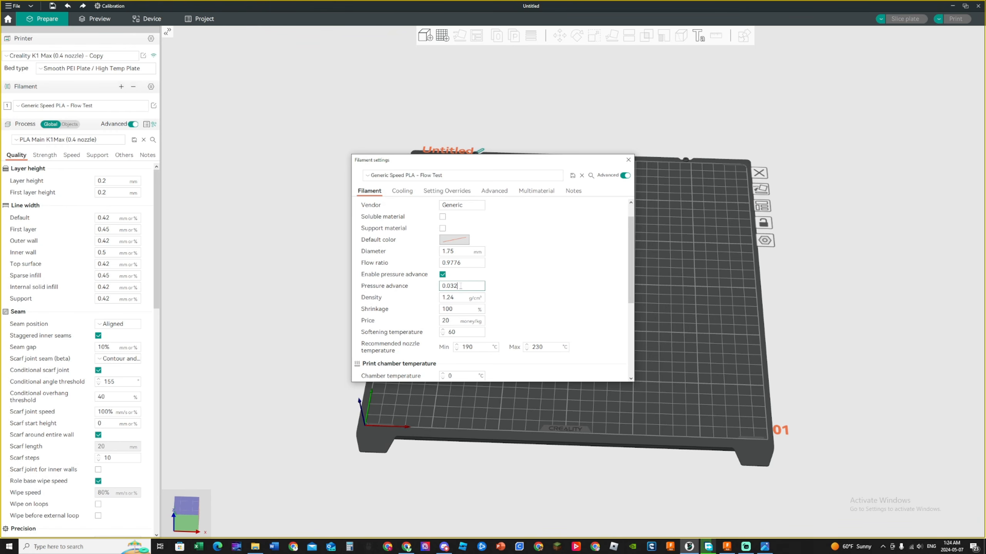
scroll(518, 280, up, 1)
scroll(517, 281, down, 1)
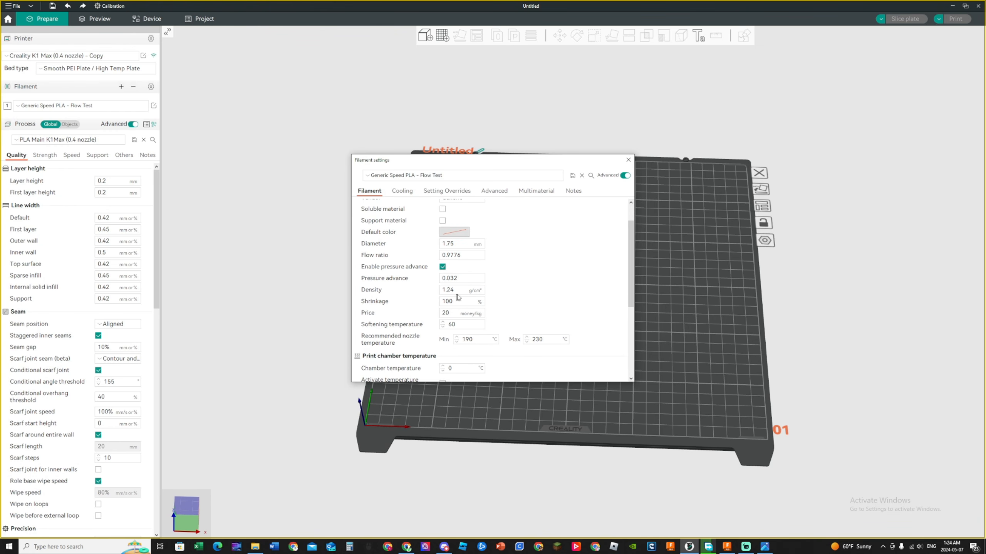
Review the PLA preset's softening, recommended nozzle, chamber, print and bed temperatures down to the volumetric speed limitation
scroll(418, 301, down, 1)
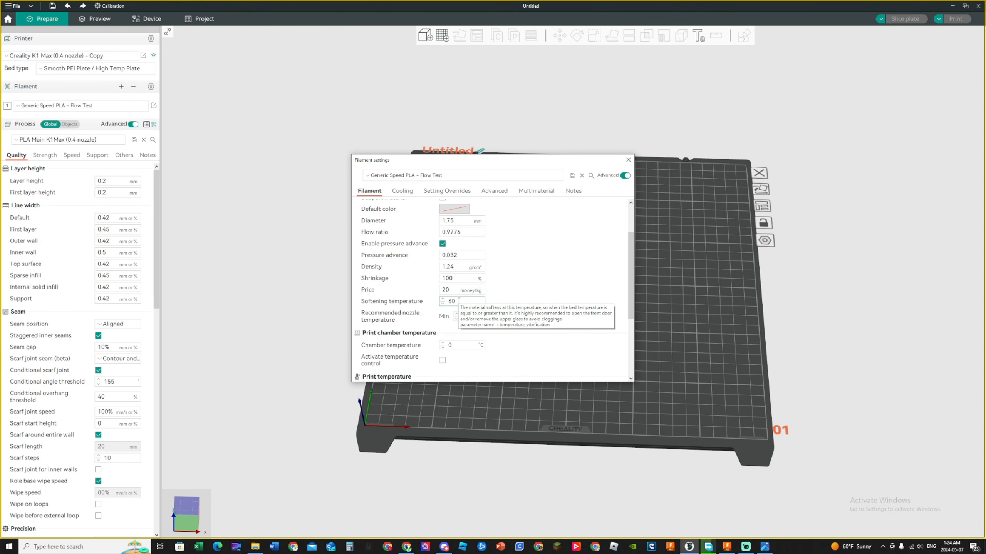
scroll(475, 301, down, 1)
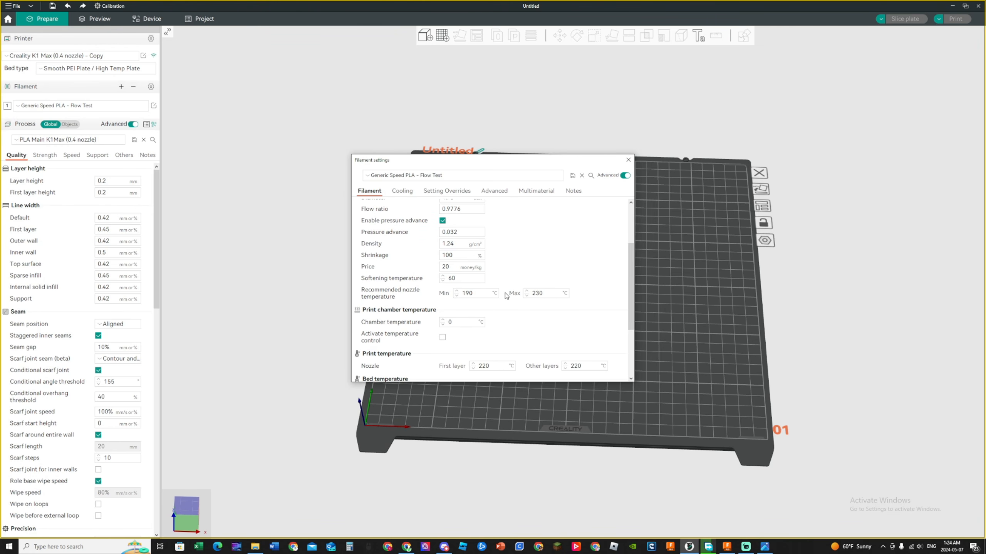
scroll(505, 248, down, 2)
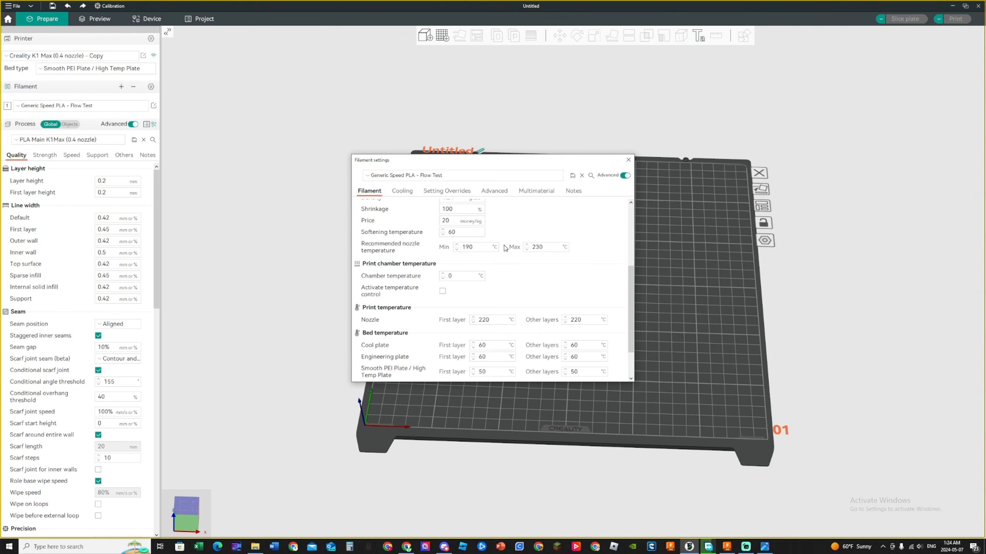
scroll(505, 248, down, 1)
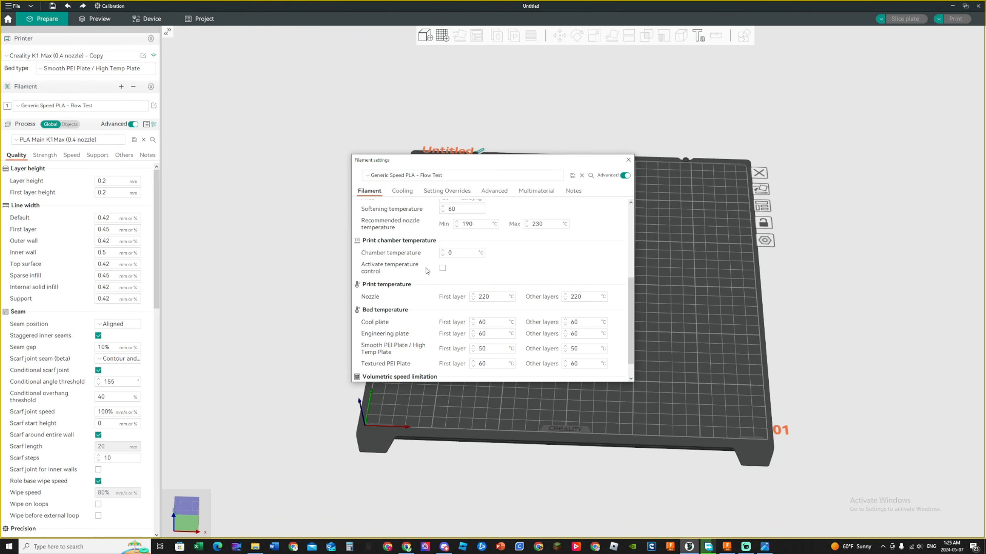
scroll(427, 270, down, 1)
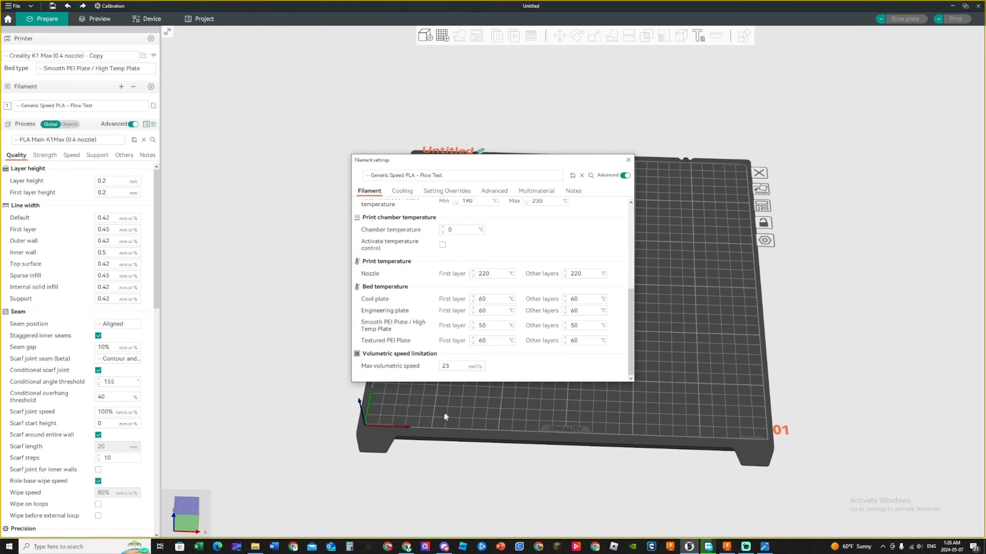
Try a max volumetric speed of 1 mm³/s for the PLA preset and revert it to the saved value
drag(450, 367, 445, 366)
text(1)
key(Tab)
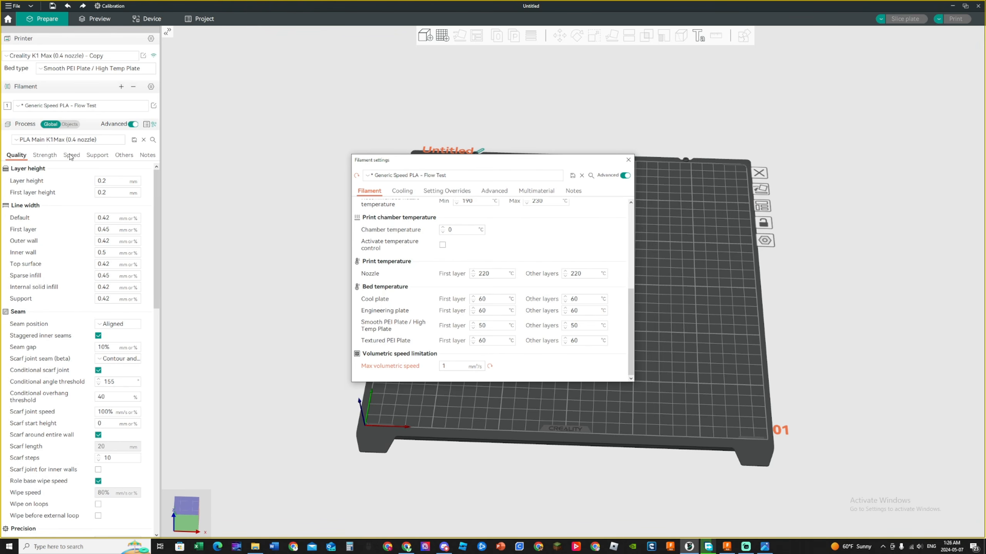
click(451, 367)
click(490, 366)
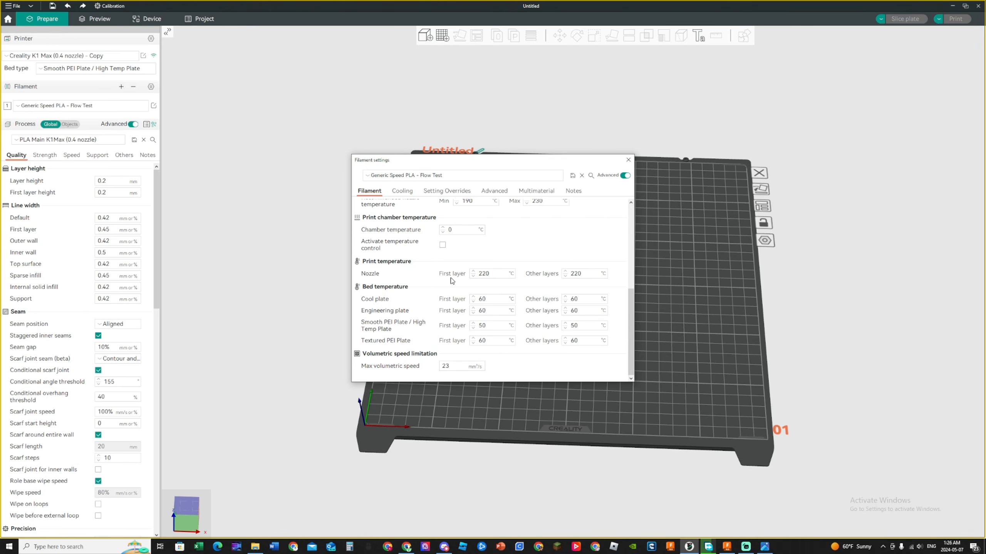
Review the PLA preset's cooling settings for the first layers and the minimum fan speed threshold
click(402, 191)
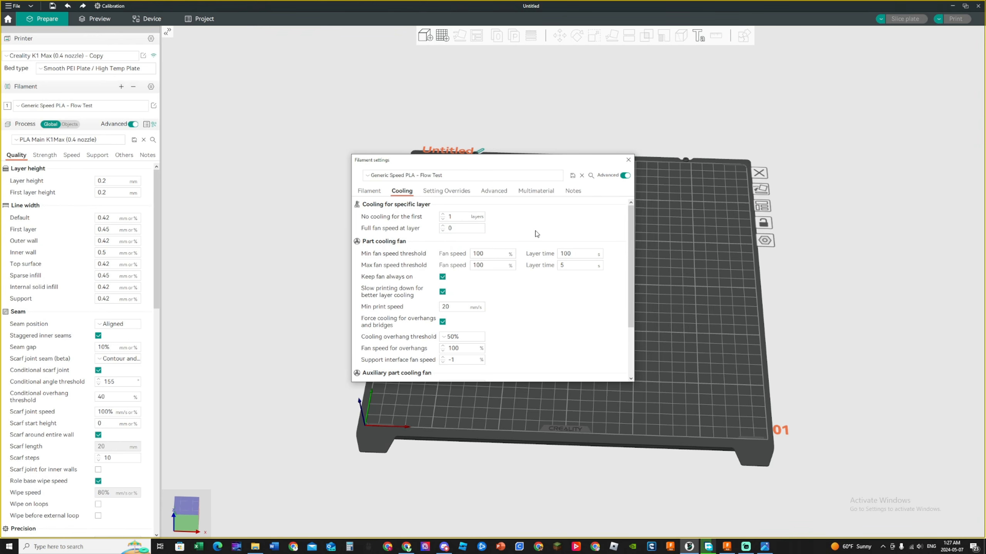
click(450, 217)
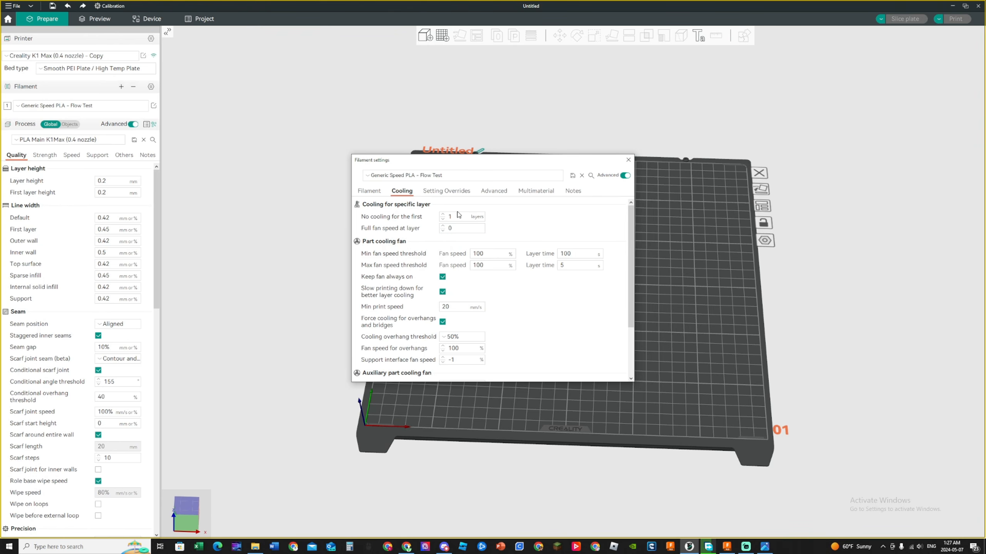
click(472, 228)
click(524, 217)
mouse_move(417, 257)
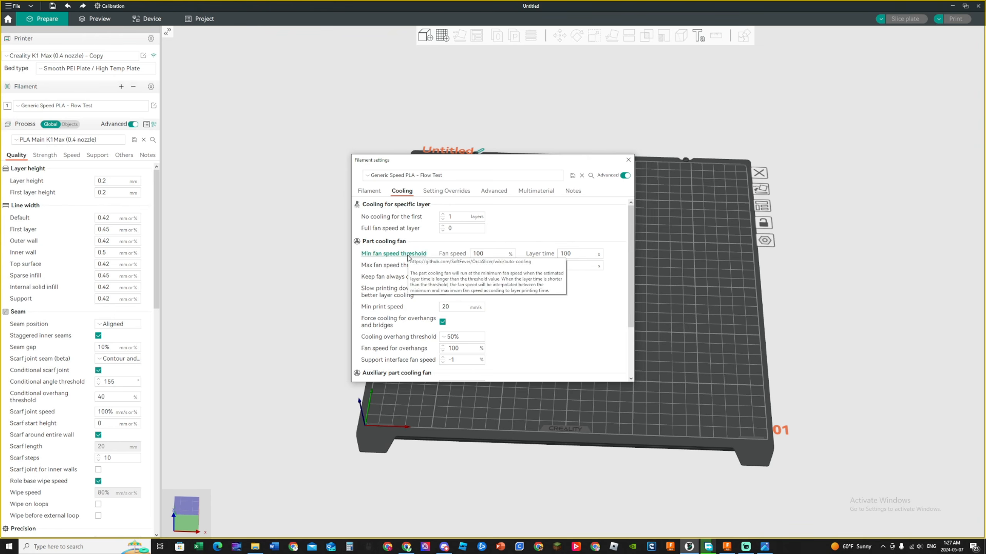
Try part cooling fan layer times of 1 s for the max and 10 s for the min threshold, and revert both
drag(573, 266, 530, 264)
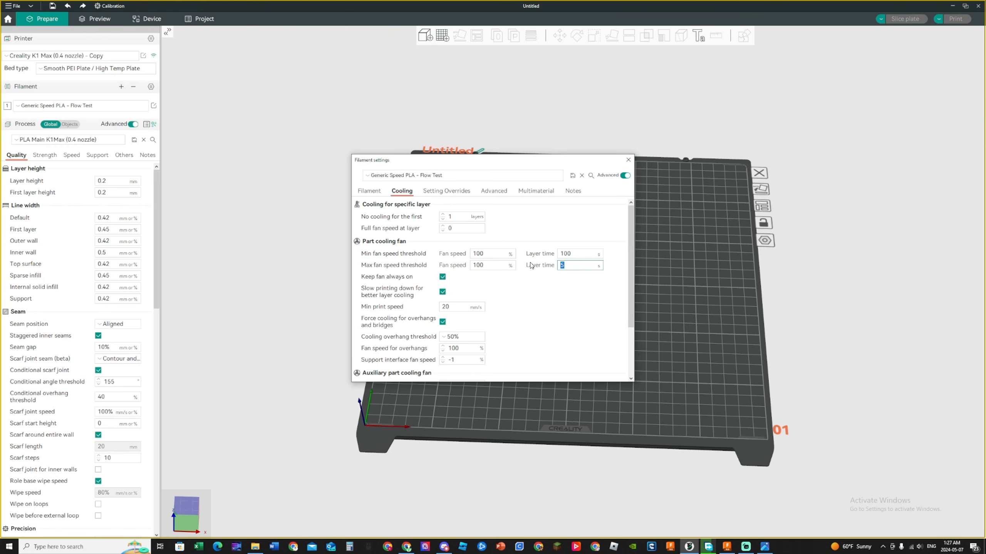
text(1)
drag(592, 254, 548, 253)
text(1)
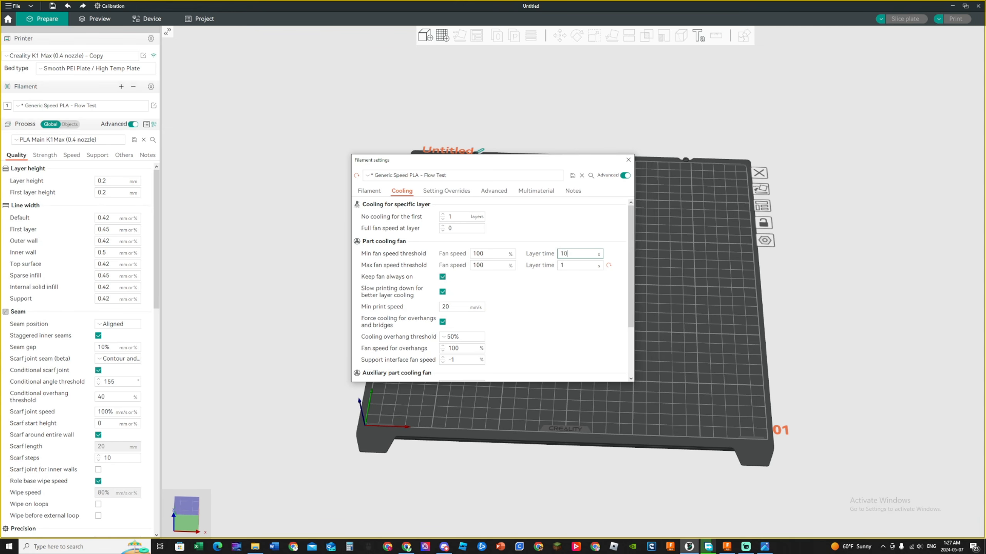
click(540, 236)
click(608, 266)
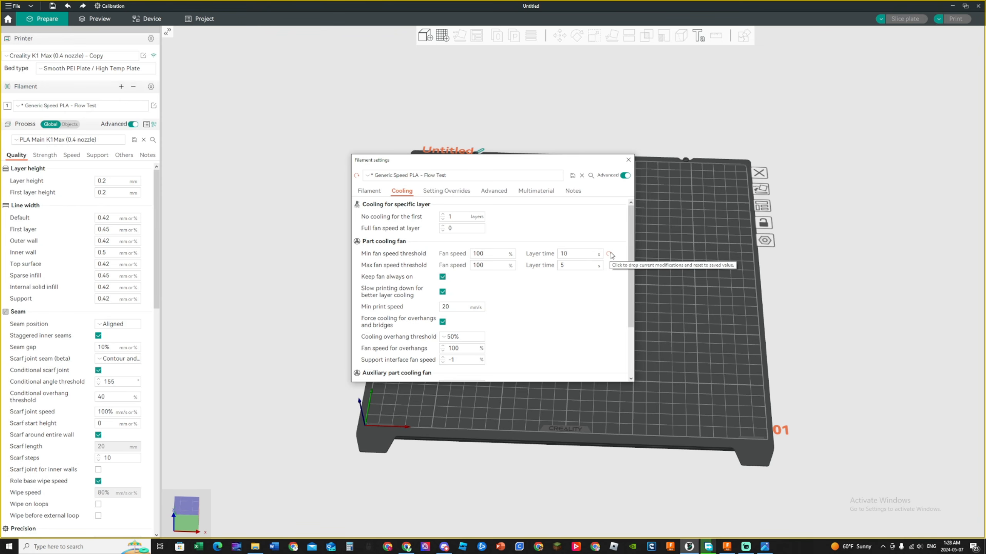
click(609, 254)
Set the max fan speed threshold's layer time to 8 s and review the auxiliary and exhaust fan settings
click(570, 265)
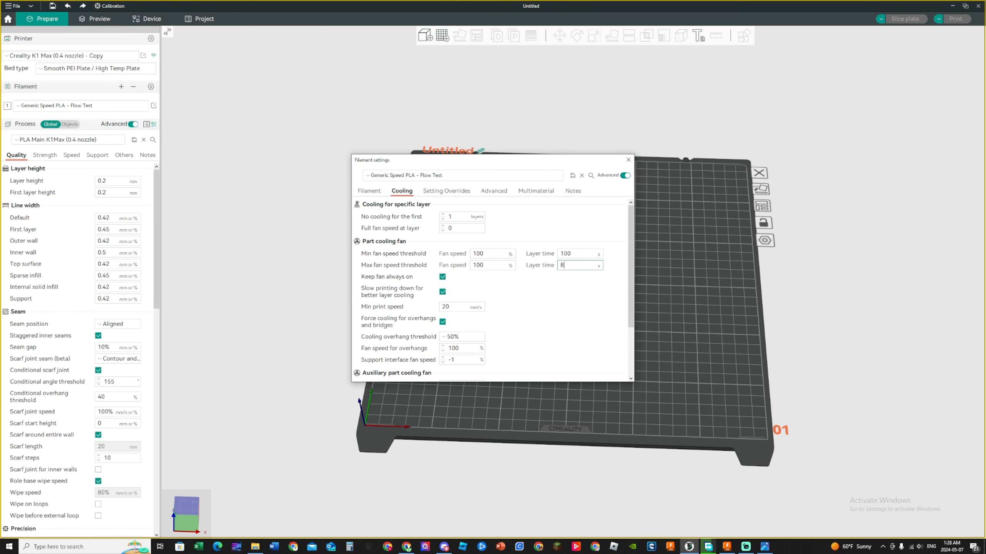
text(8)
click(606, 269)
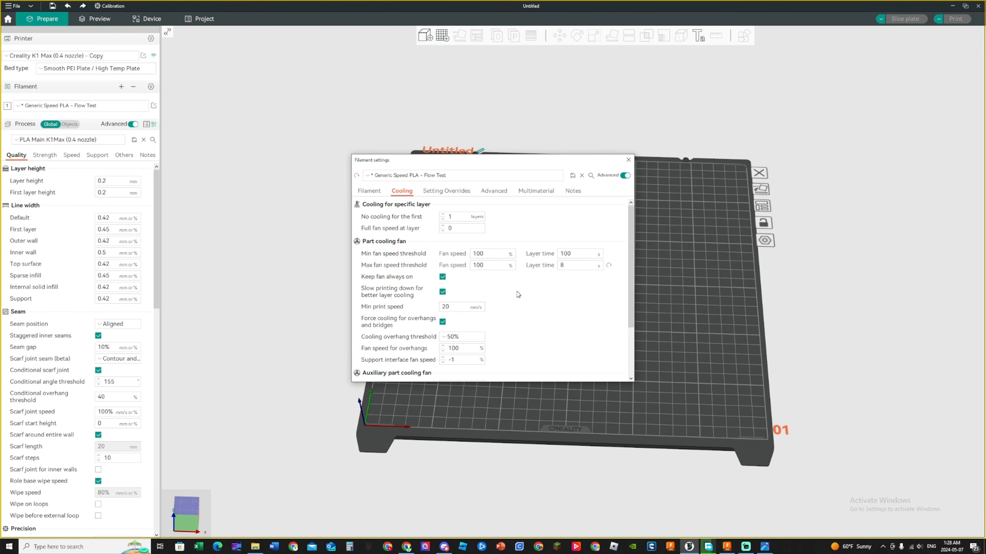
scroll(514, 292, down, 3)
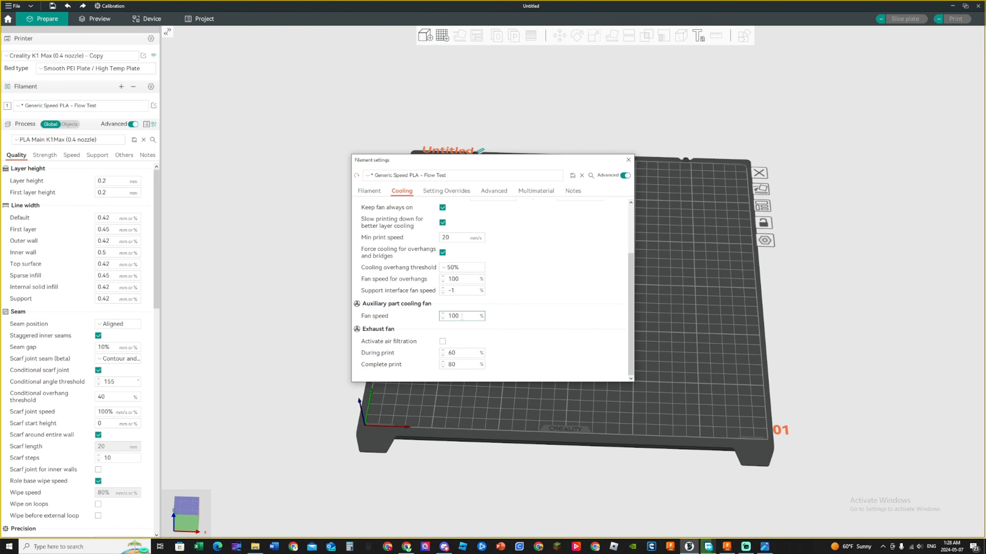
mouse_move(462, 316)
mouse_move(472, 353)
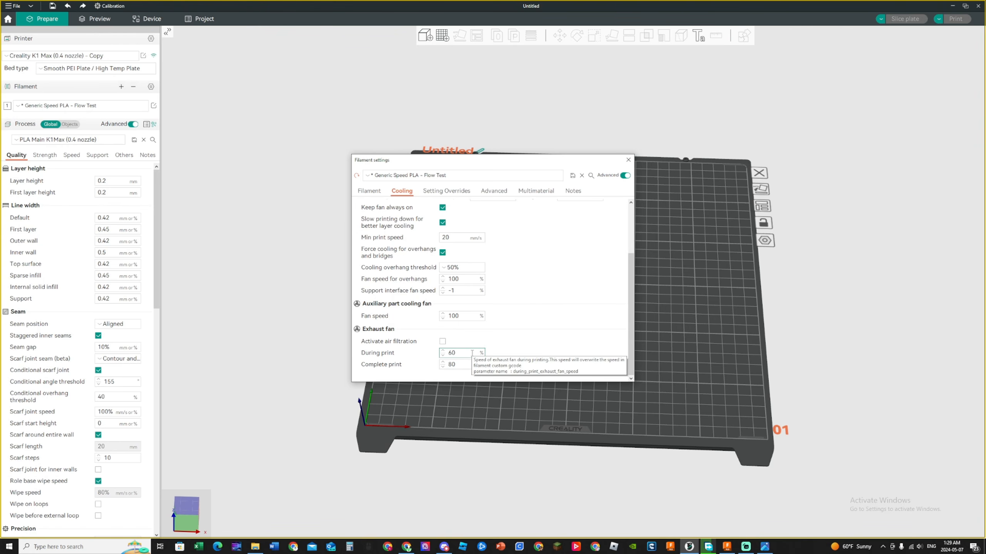
Review the filament's retraction overrides, including length, Z hop, retraction speed and retract amount before wipe
click(454, 192)
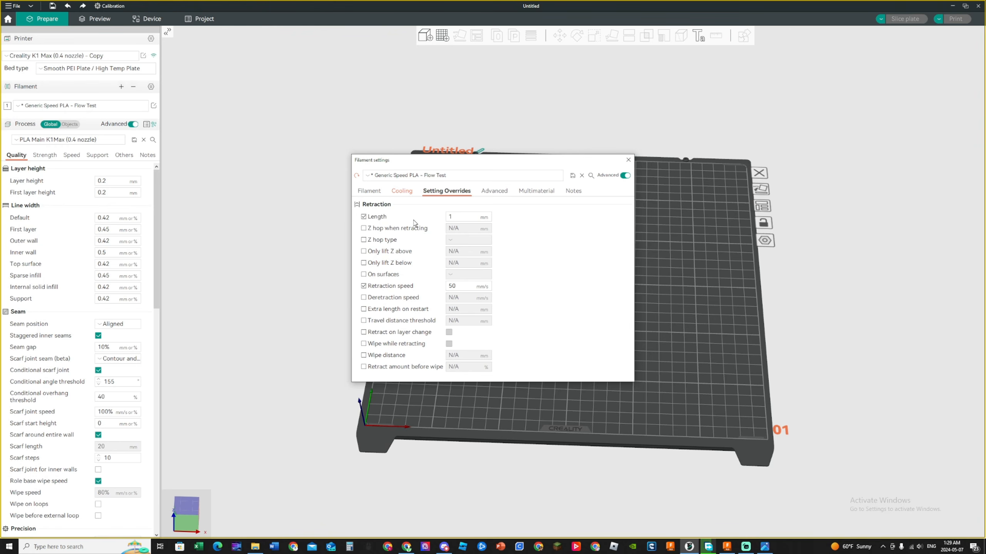
click(468, 217)
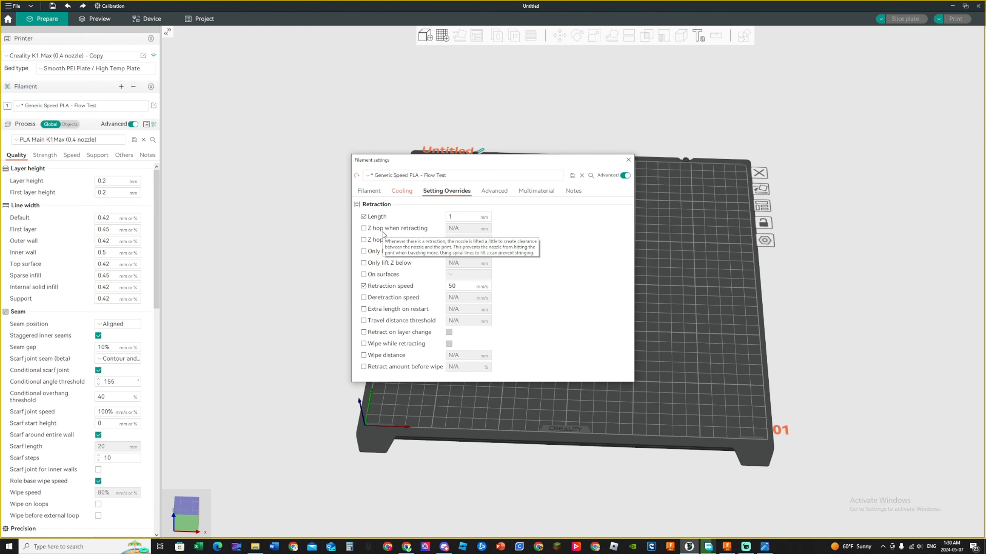
mouse_move(381, 232)
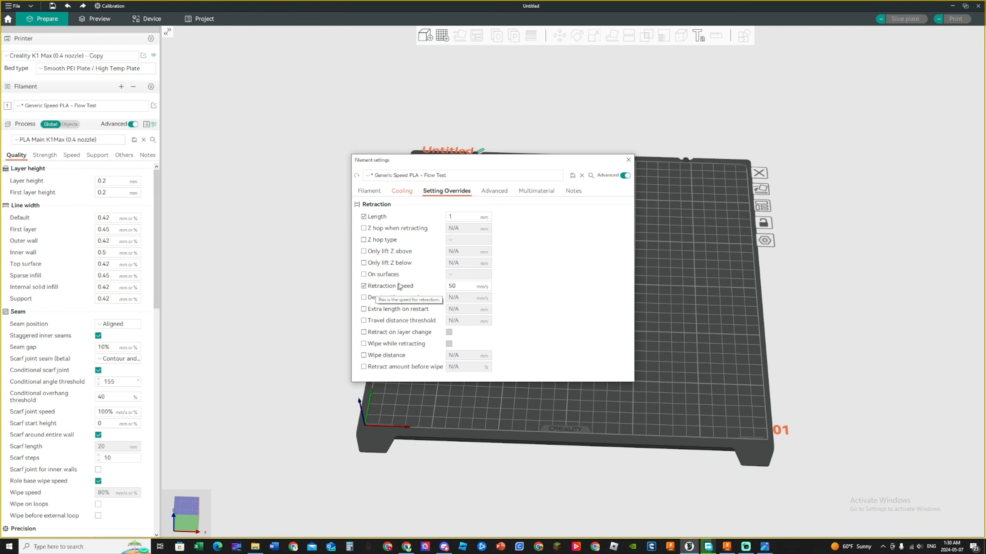
mouse_move(391, 303)
mouse_move(383, 327)
mouse_move(388, 368)
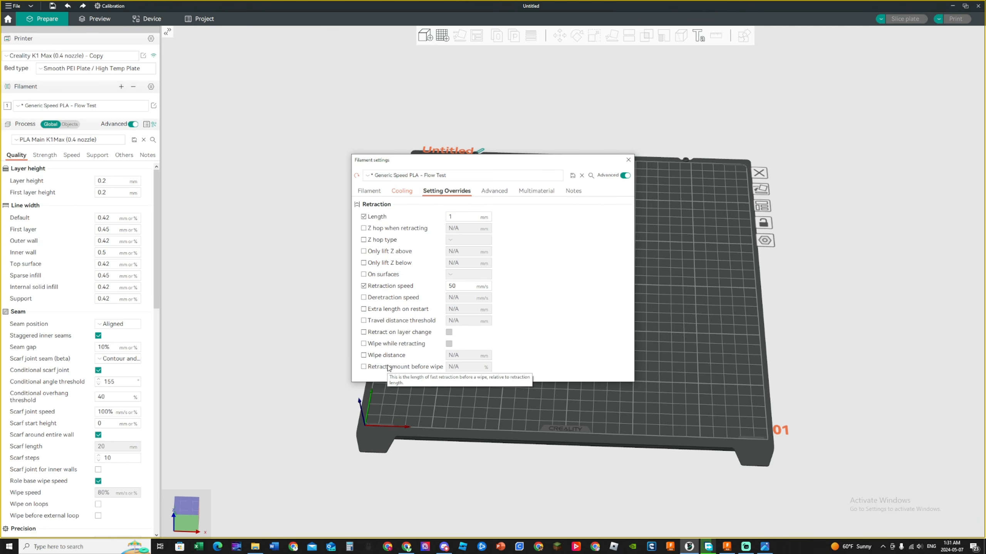
Review the filament's start and end G-code and multimaterial parameters, and close the filament settings
click(497, 192)
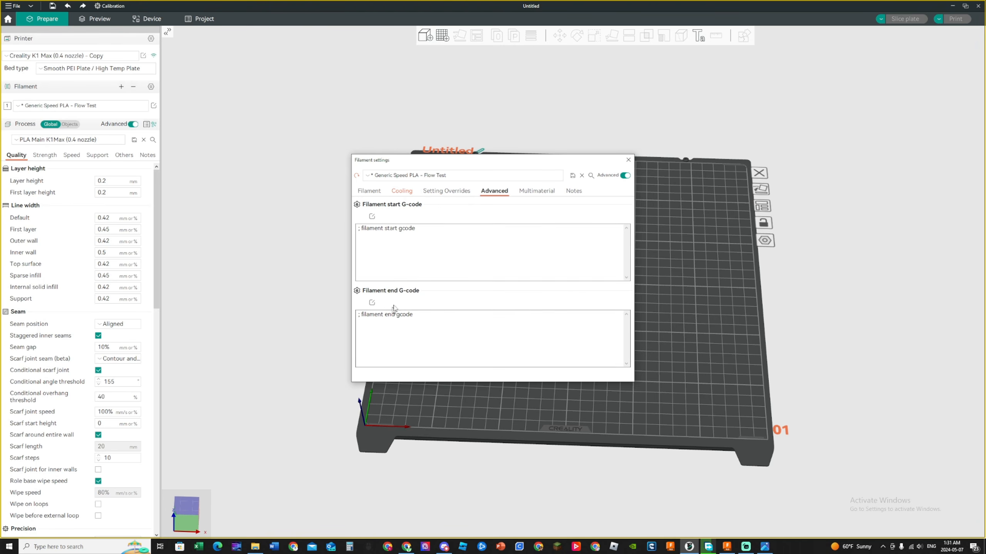
click(536, 191)
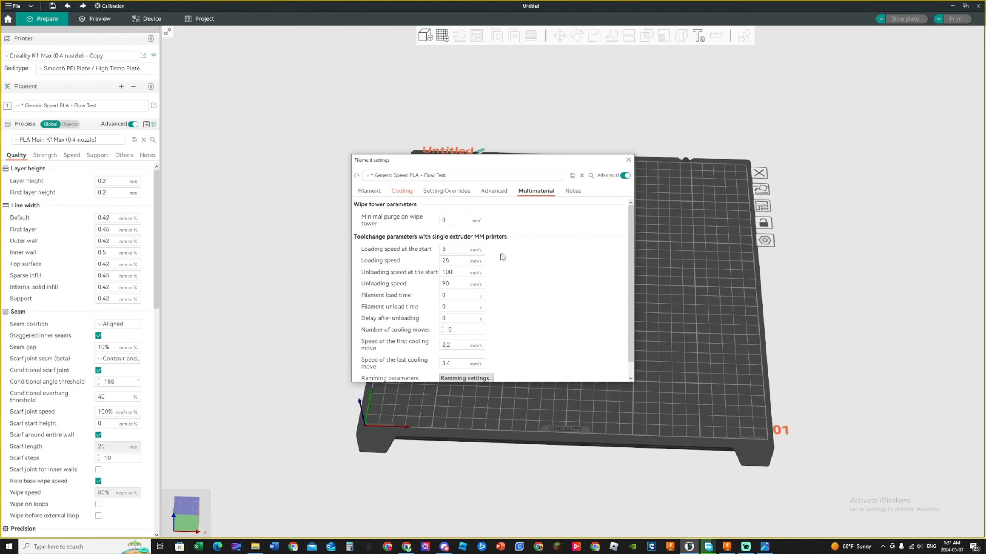
scroll(590, 245, down, 1)
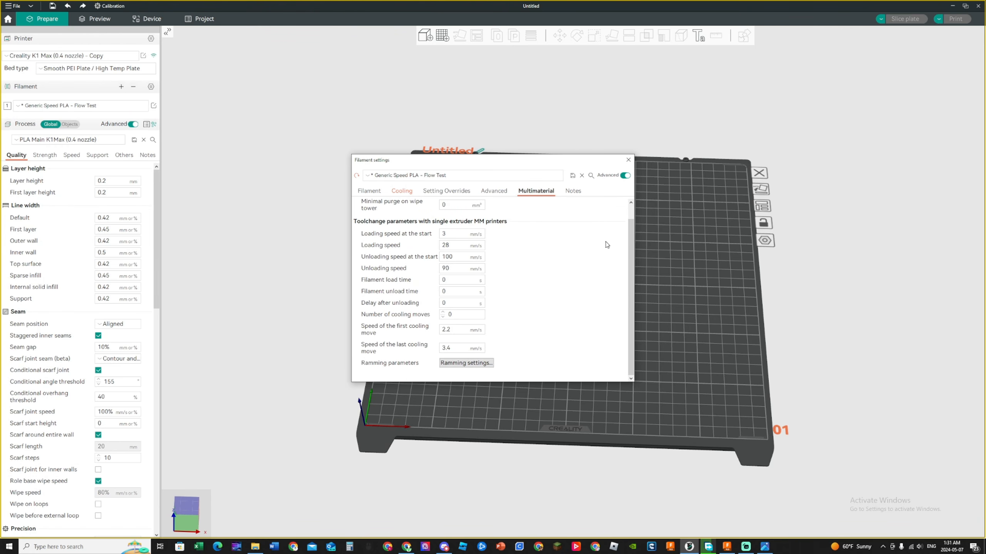
scroll(607, 244, up, 1)
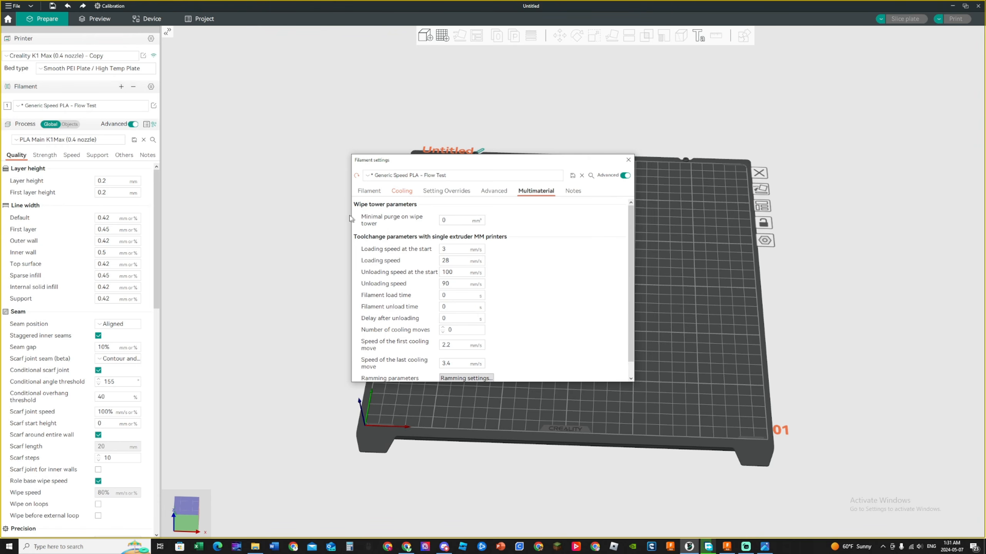
scroll(521, 317, down, 1)
scroll(522, 317, down, 1)
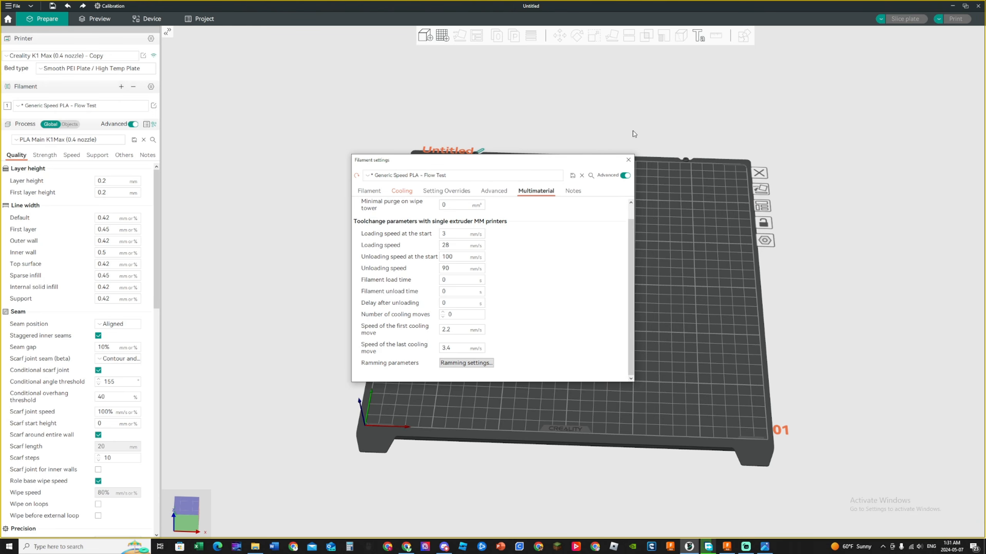
click(628, 160)
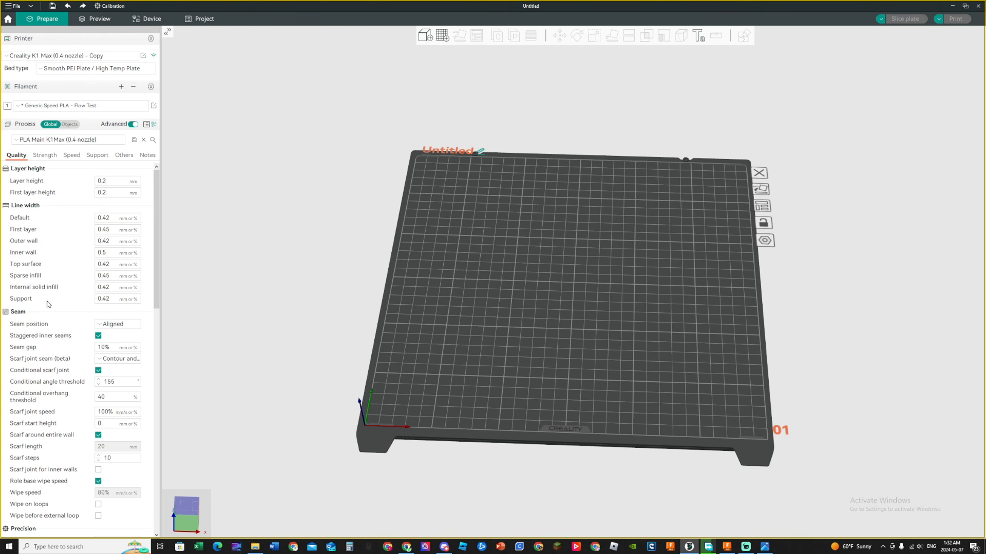
Review the process preset's line width and seam settings, including the available seam position options
scroll(53, 227, down, 3)
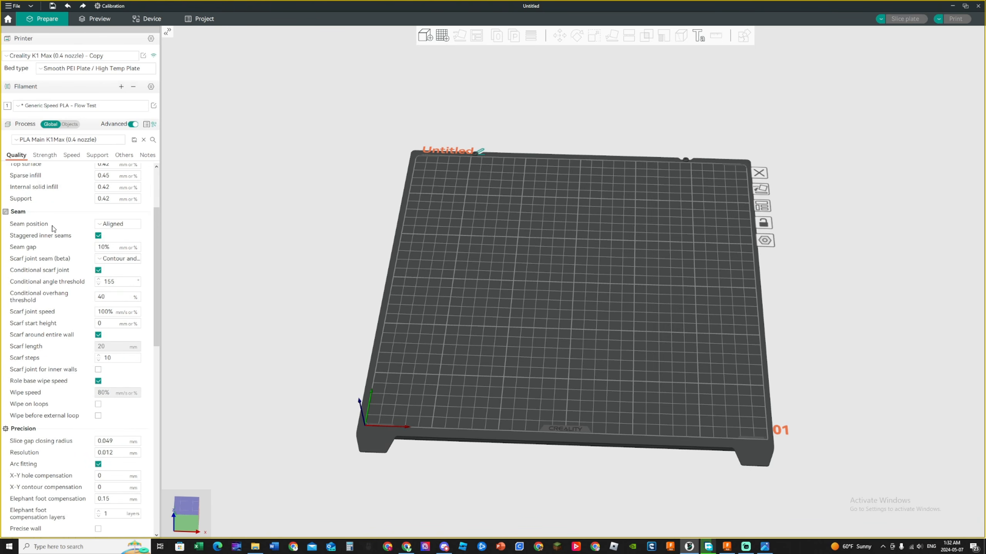
mouse_move(42, 228)
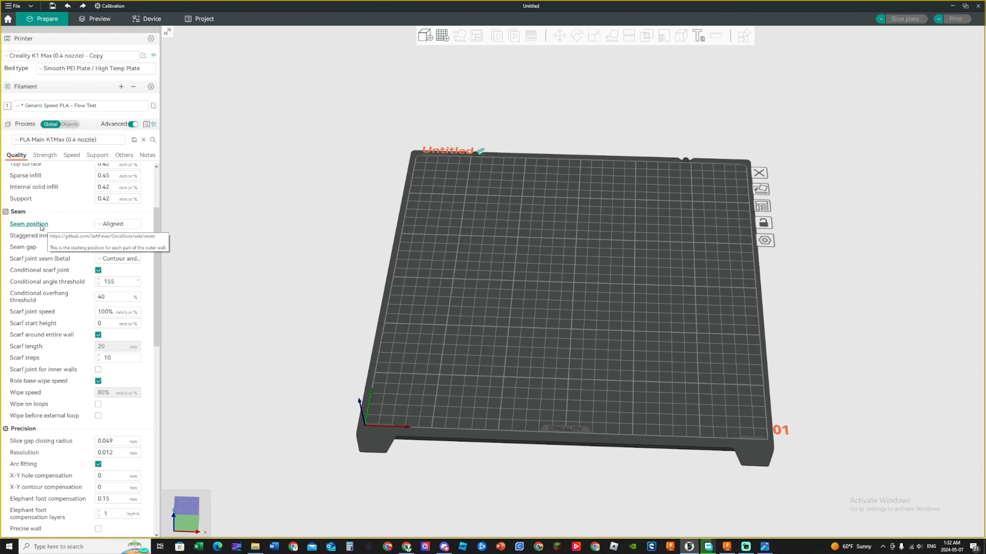
click(105, 224)
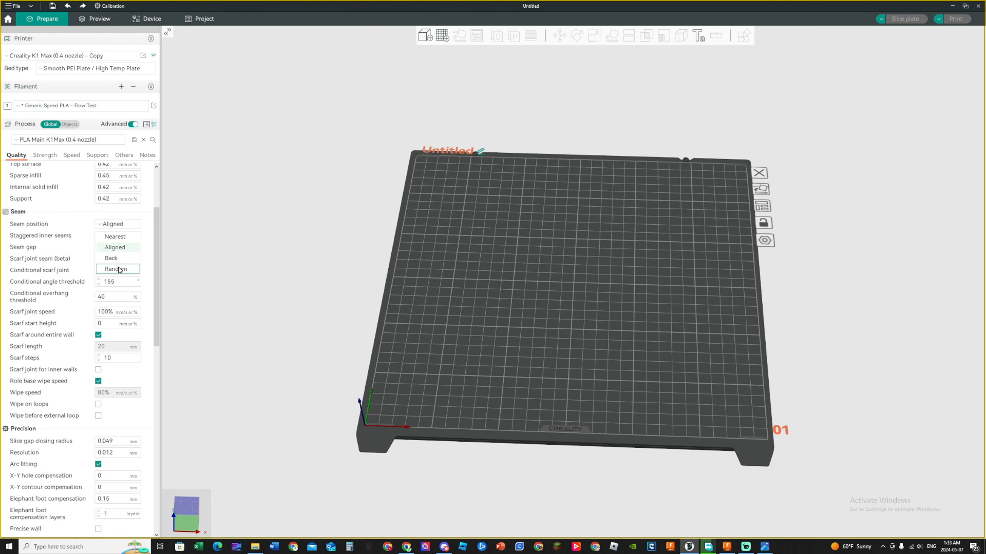
click(78, 235)
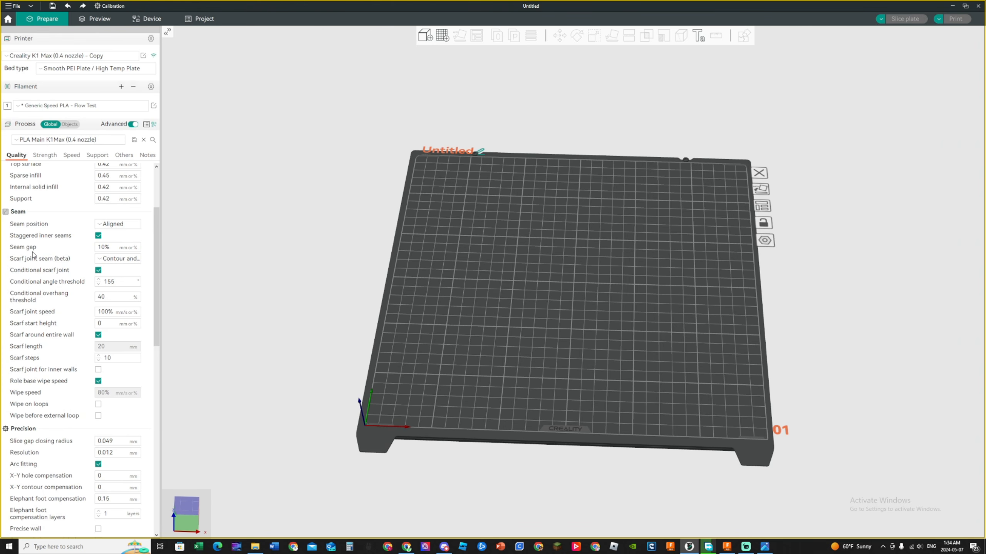
Try a seam gap of 10 mm instead of a percentage and slice the cube
click(126, 250)
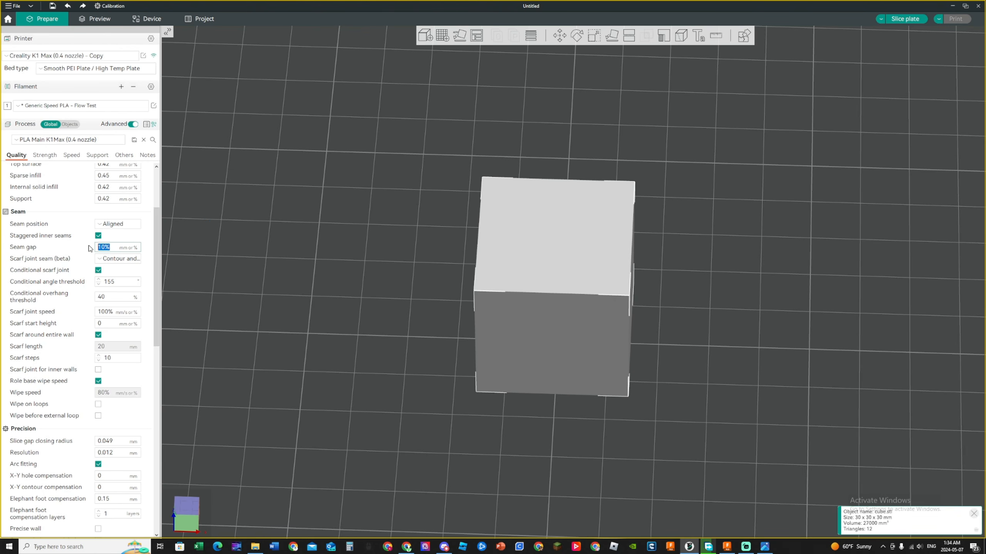
text(10)
click(920, 21)
scroll(693, 128, up, 6)
drag(706, 229, 704, 124)
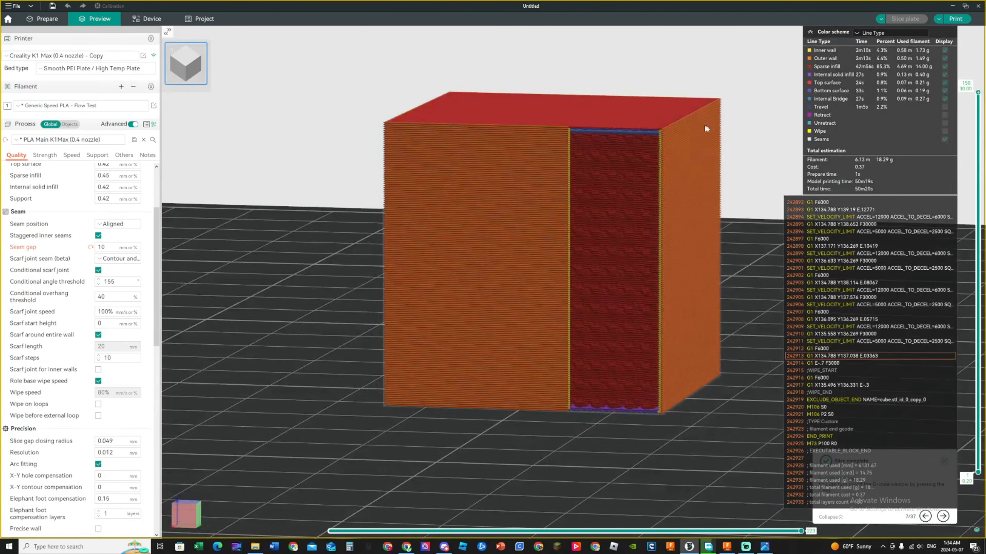
Examine the seam gap in the sliced cube at layer 143, stepping through the inner wall toolpath move by move
scroll(670, 93, up, 4)
scroll(671, 95, down, 4)
drag(671, 95, 710, 286)
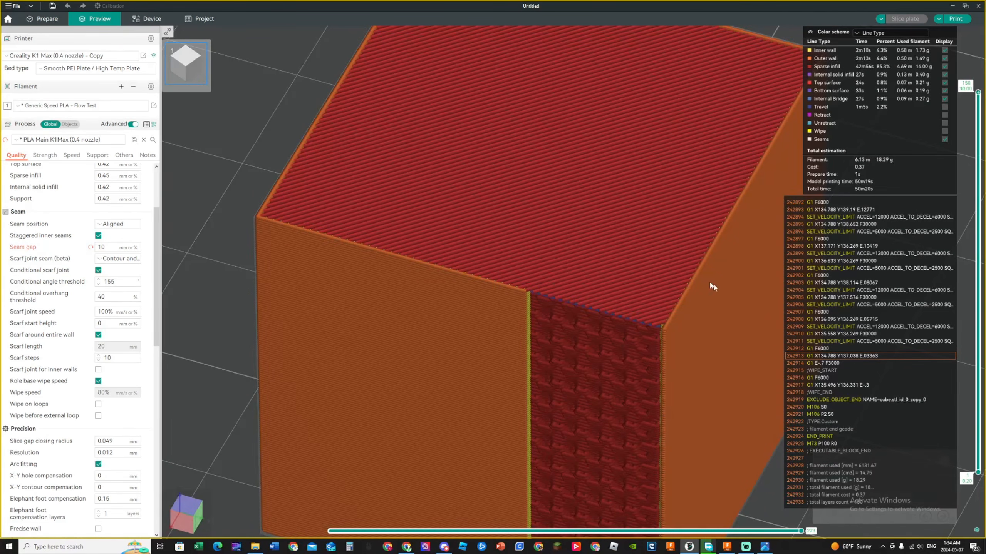
drag(977, 101, 977, 110)
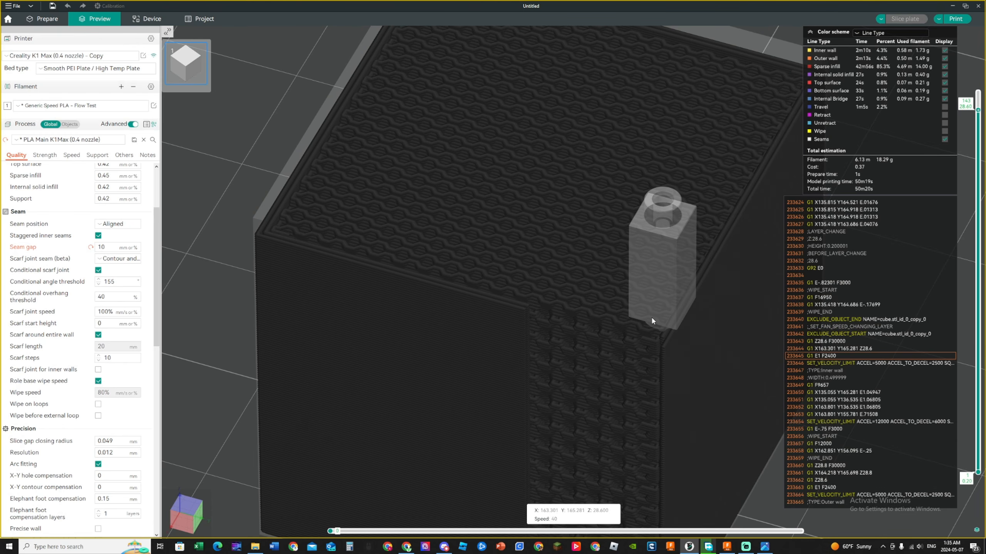
key(Right)
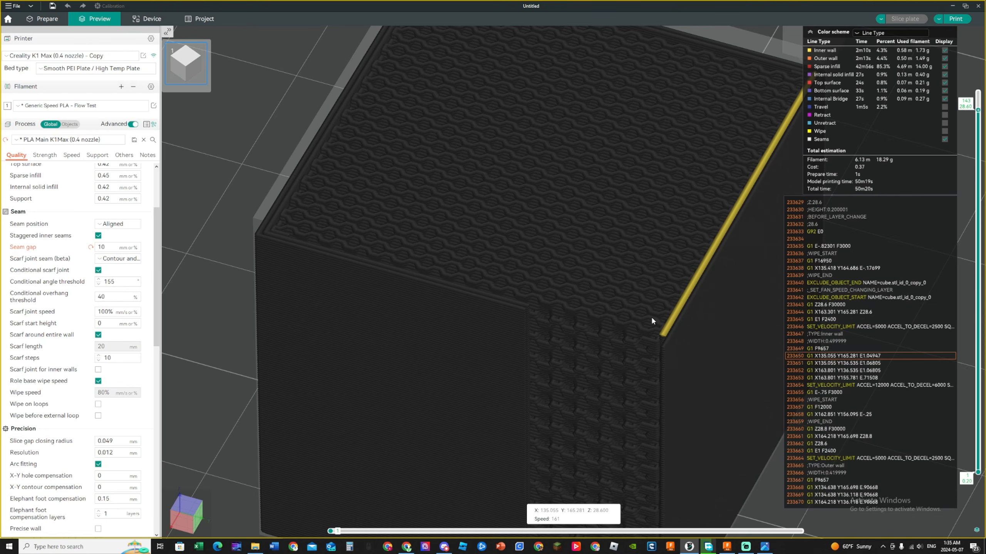
scroll(651, 316, down, 5)
key(Right)
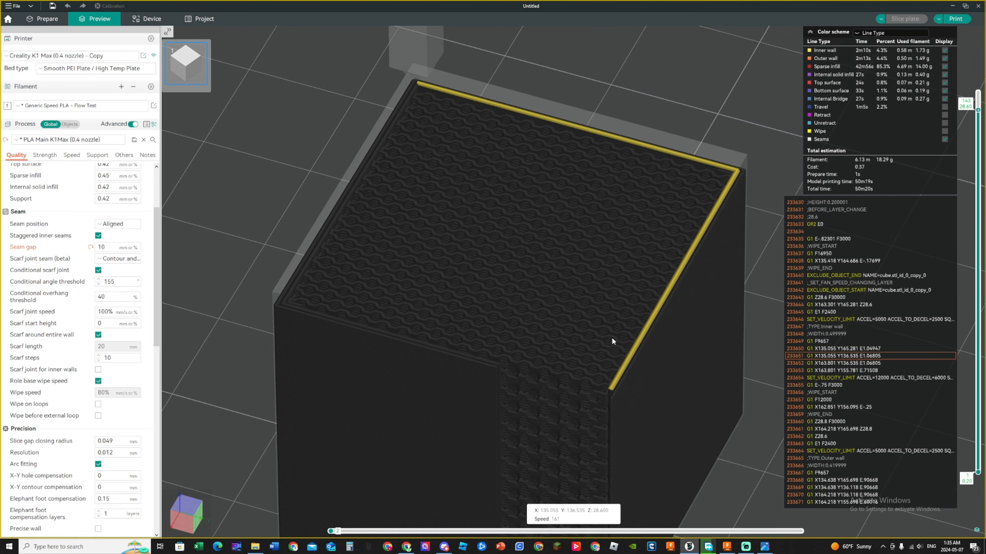
key(Right)
key(Right)
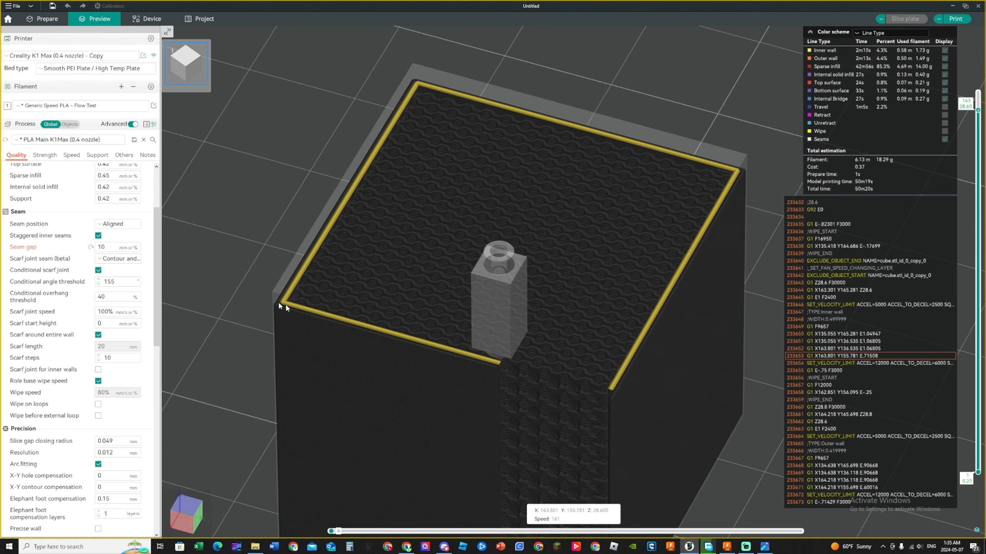
Revert the seam gap to the preset's 10%, slice the cube again and inspect the seam at its corner
click(90, 247)
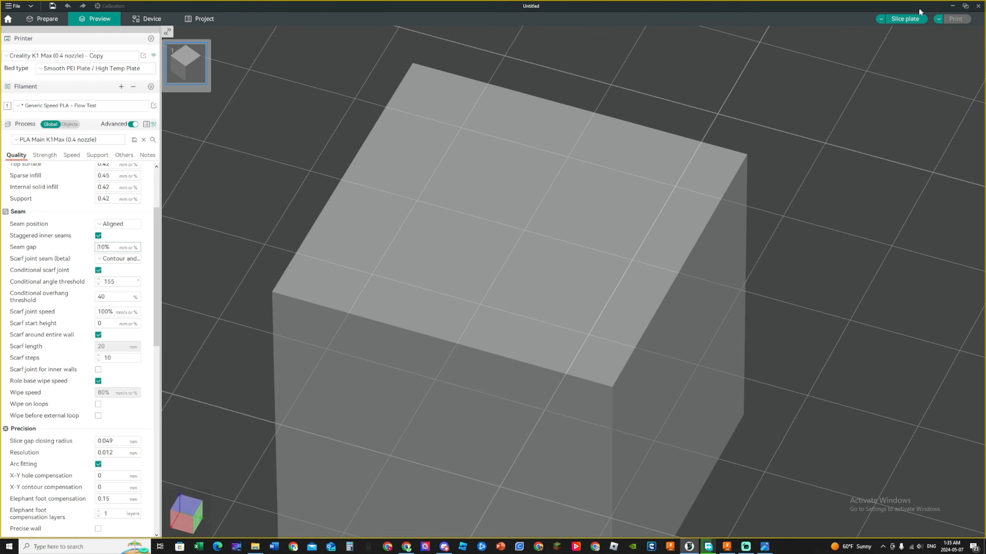
click(896, 20)
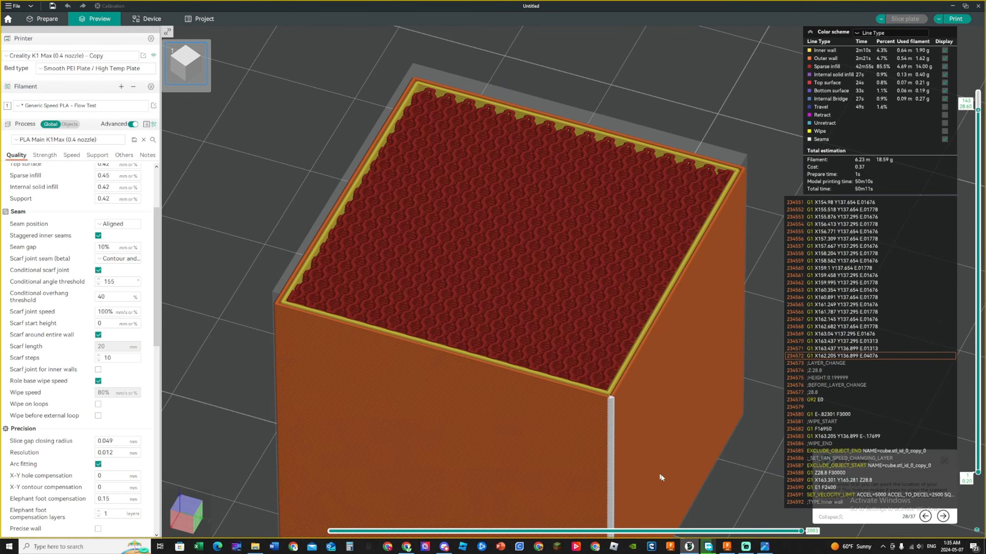
scroll(624, 396, up, 5)
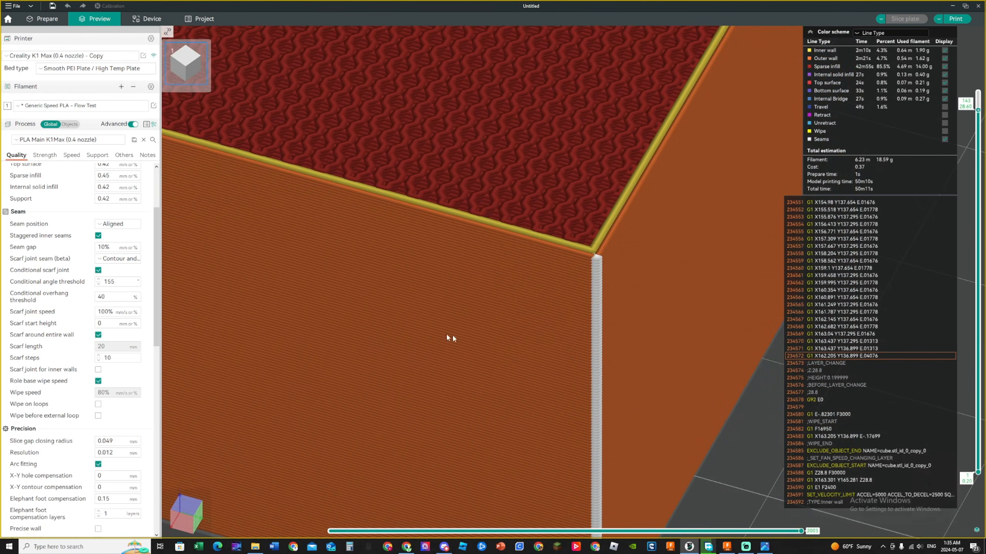
scroll(452, 337, down, 6)
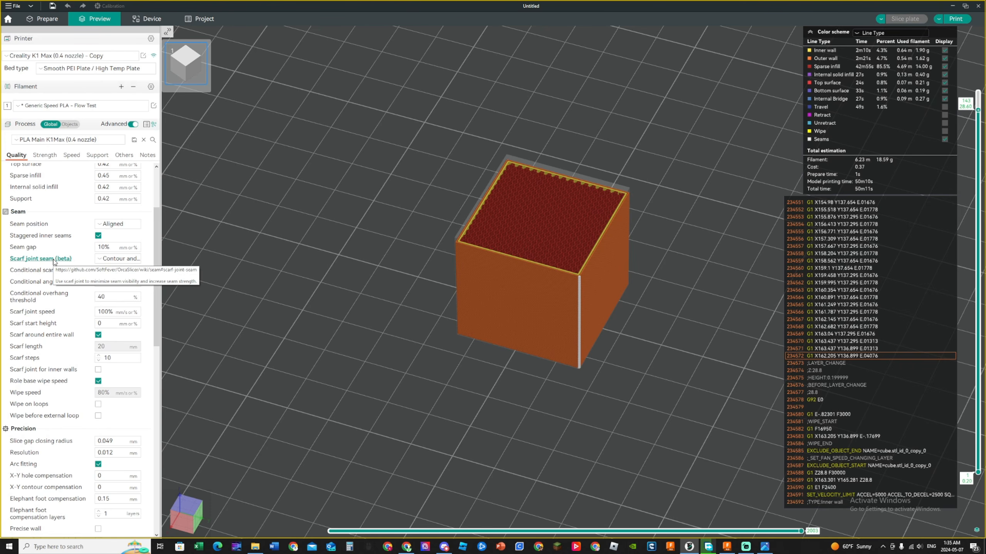
Review the scarf joint seam options along with the conditional thresholds, scarf speed, start height and scarf steps
click(118, 258)
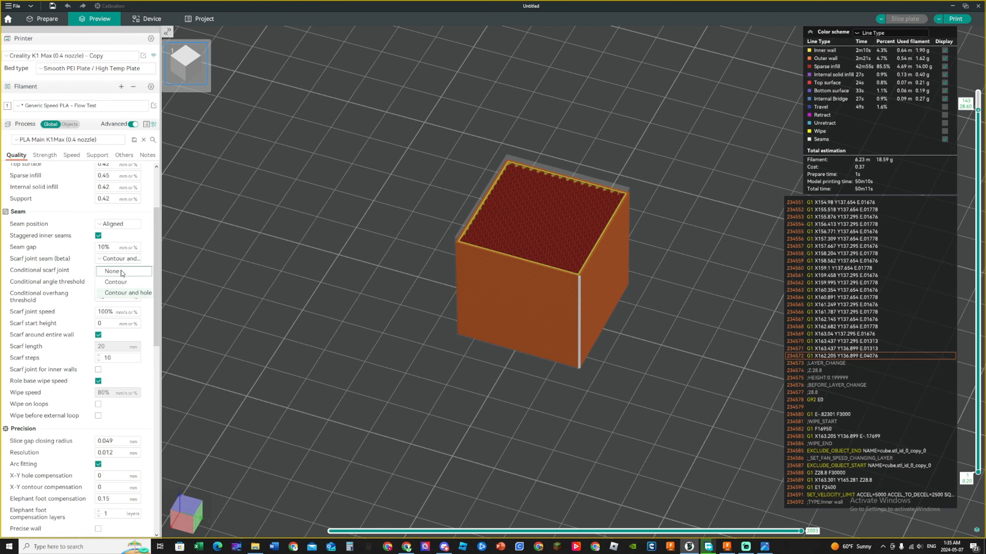
click(89, 260)
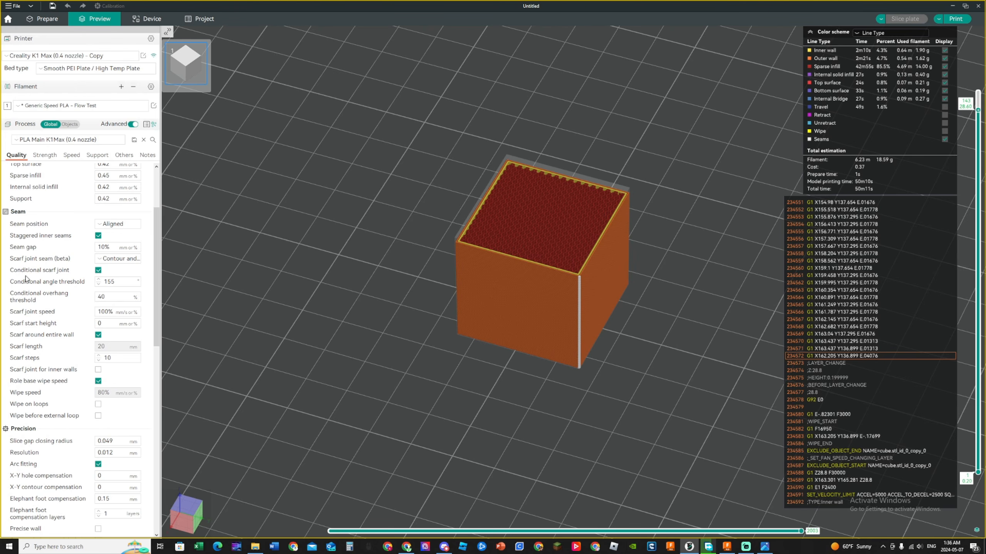
mouse_move(65, 273)
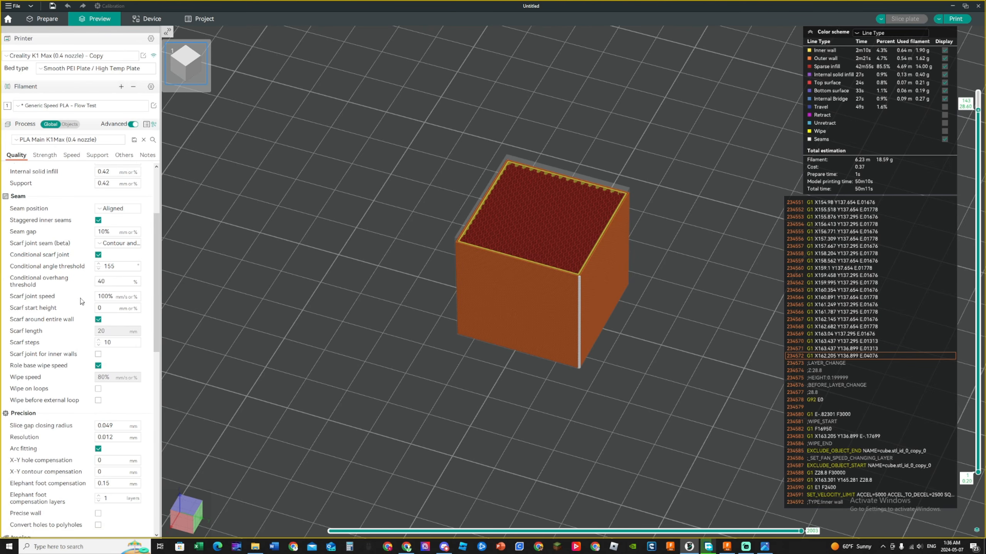
scroll(65, 257, down, 1)
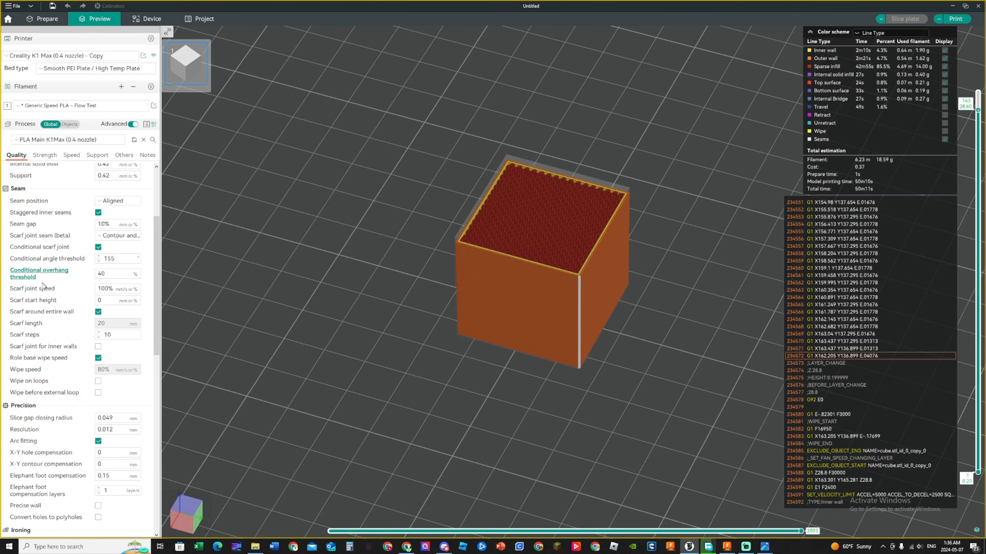
mouse_move(43, 292)
scroll(46, 289, down, 1)
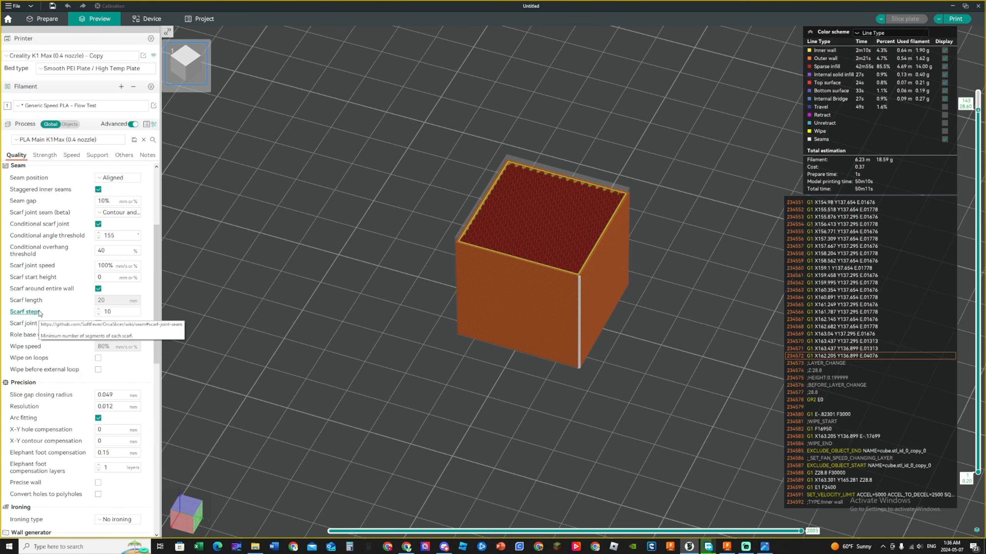
Review the precision settings, such as arc fitting and elephant foot compensation, and the available ironing types
scroll(48, 287, down, 3)
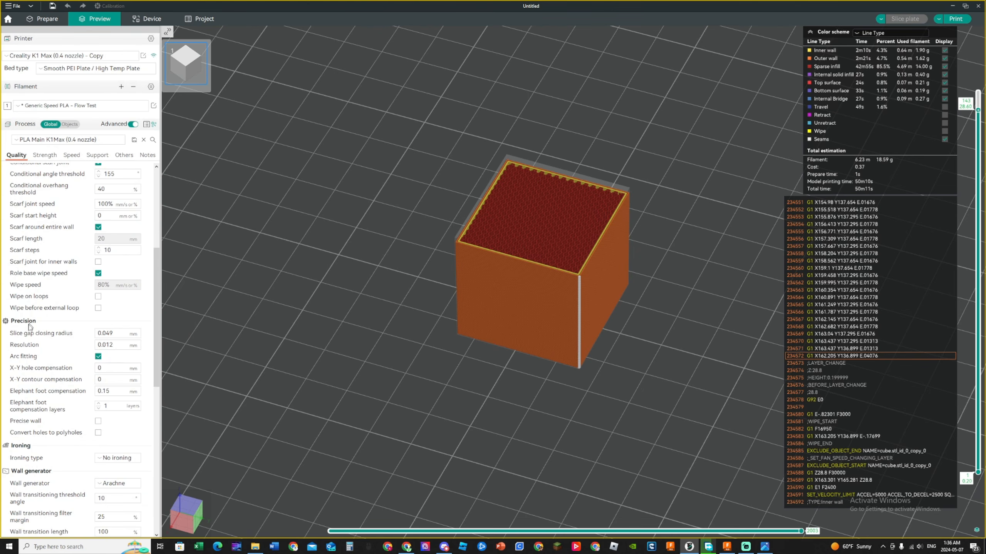
scroll(42, 320, down, 2)
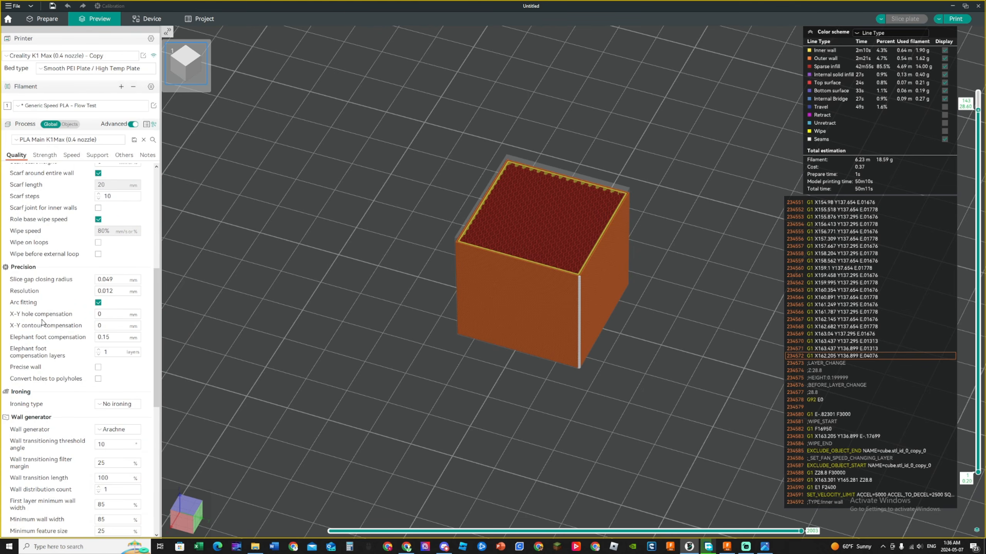
scroll(45, 287, down, 1)
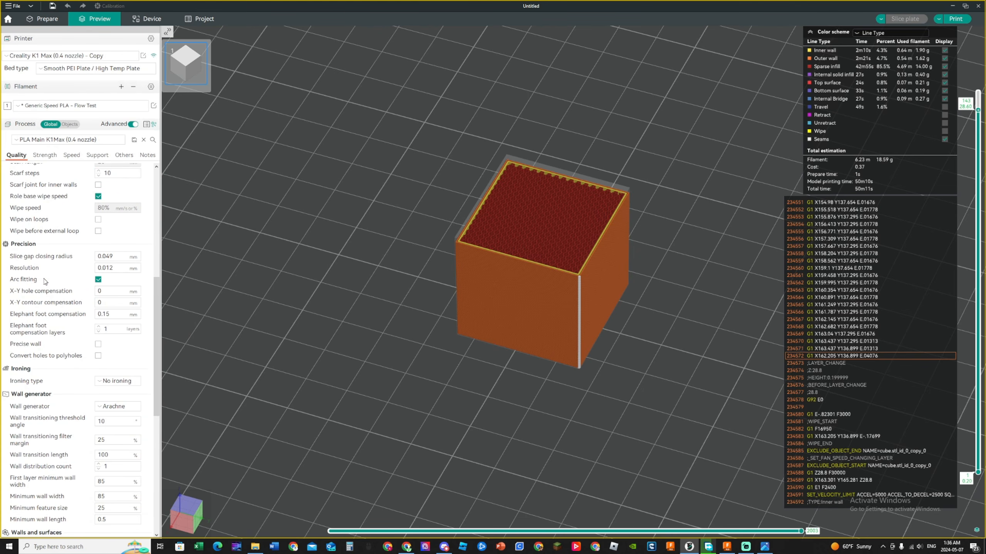
scroll(50, 341, down, 2)
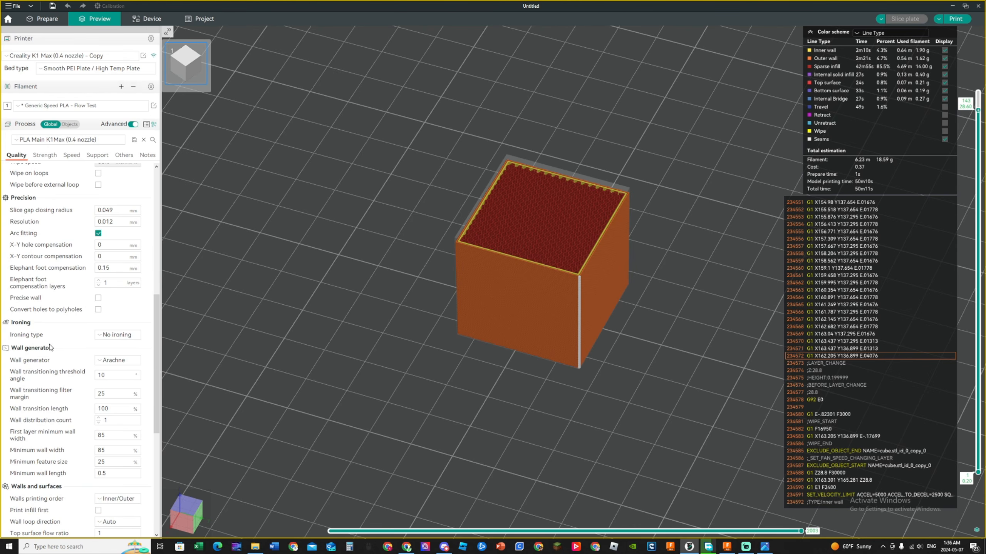
click(115, 336)
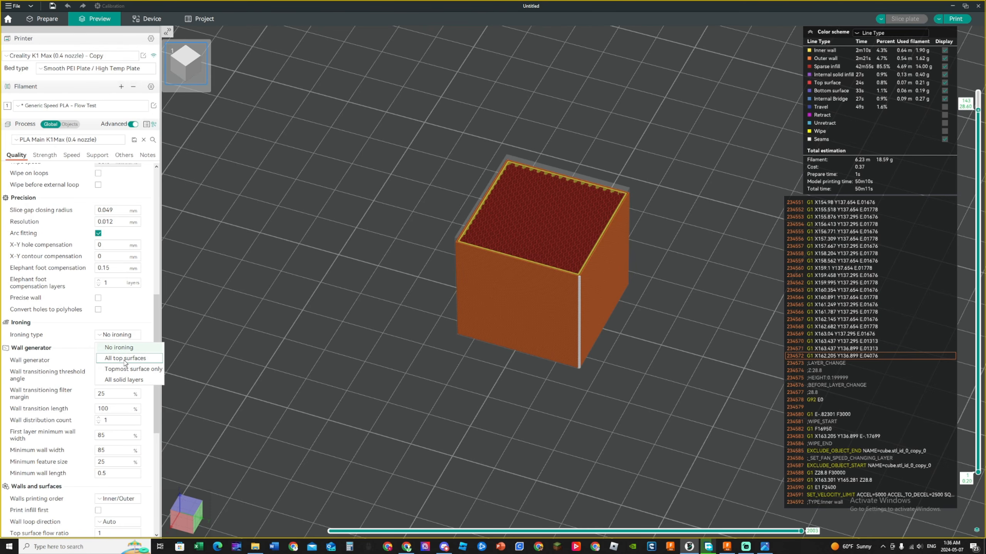
click(75, 336)
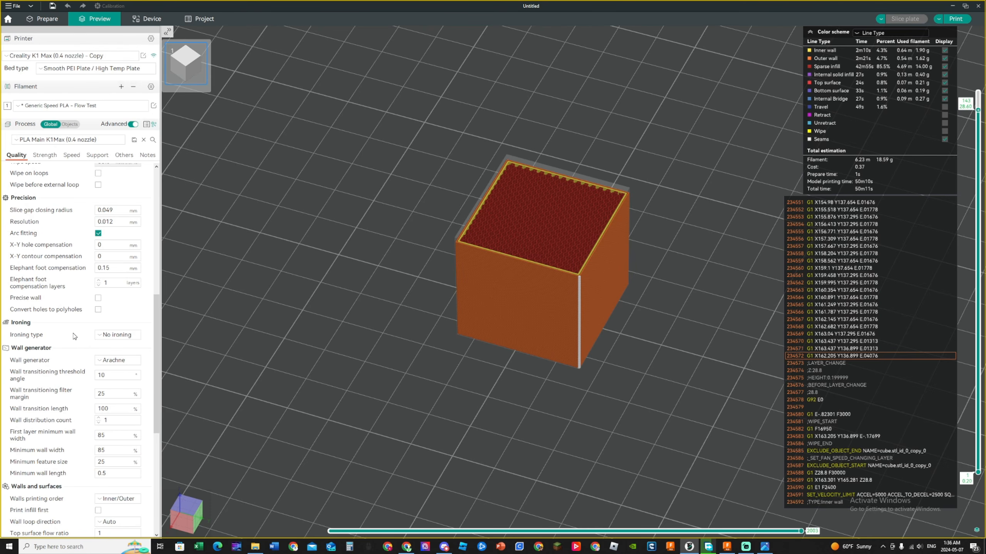
Review the wall generator settings and the available options for the walls printing order
scroll(75, 336, down, 2)
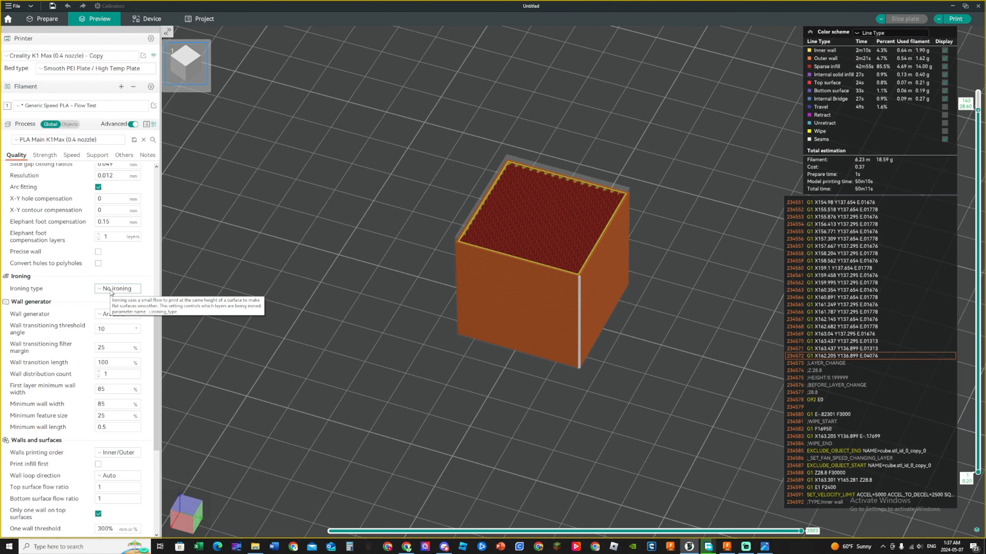
scroll(77, 294, down, 1)
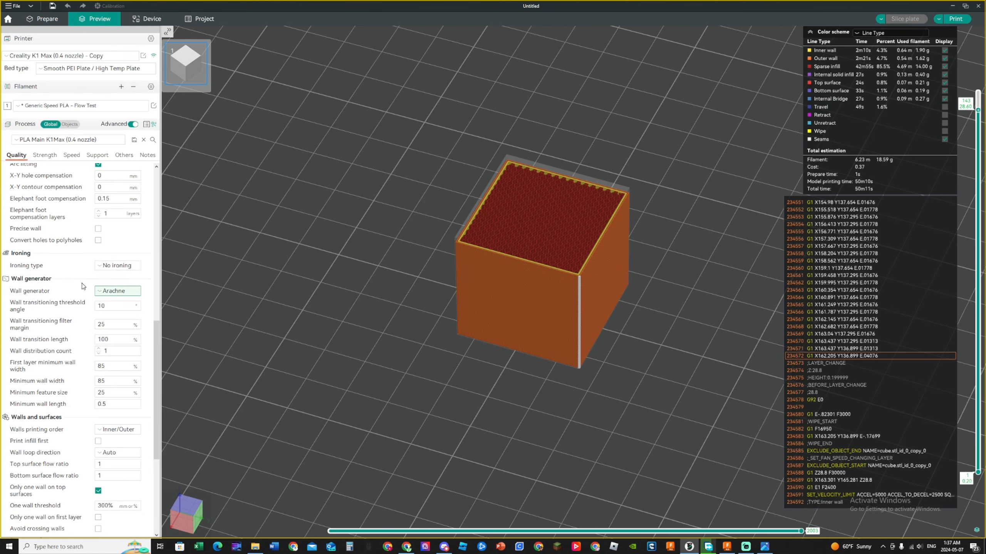
scroll(87, 283, down, 2)
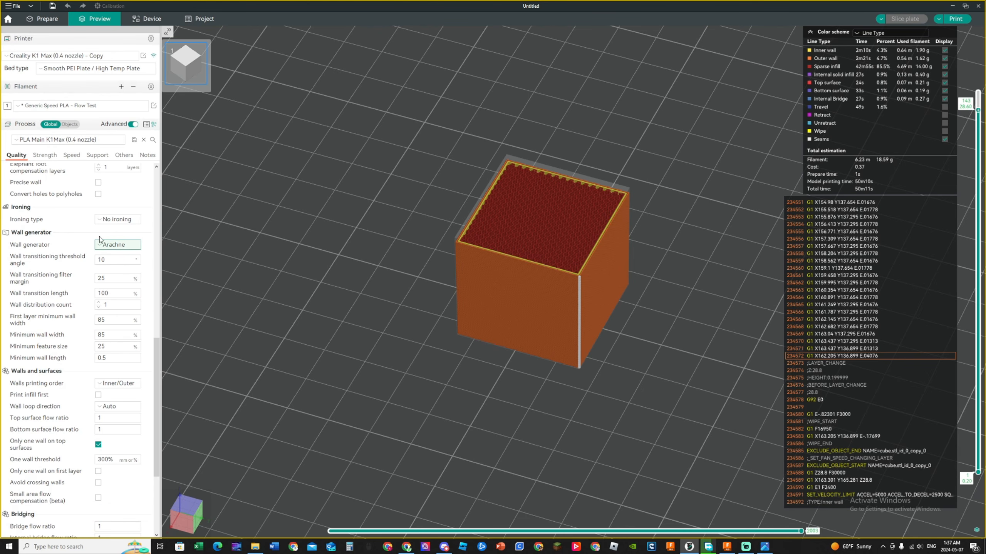
mouse_move(117, 321)
scroll(142, 279, down, 3)
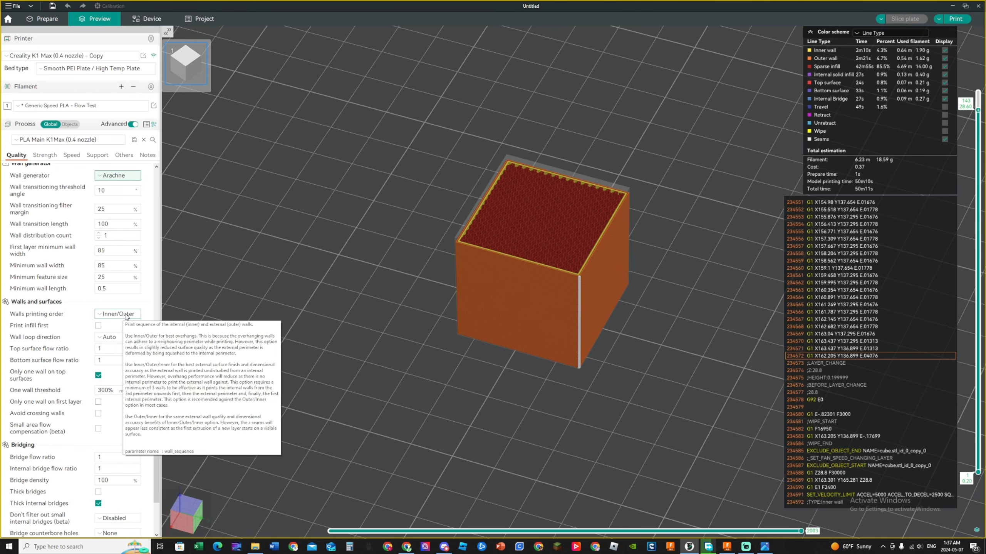
click(100, 314)
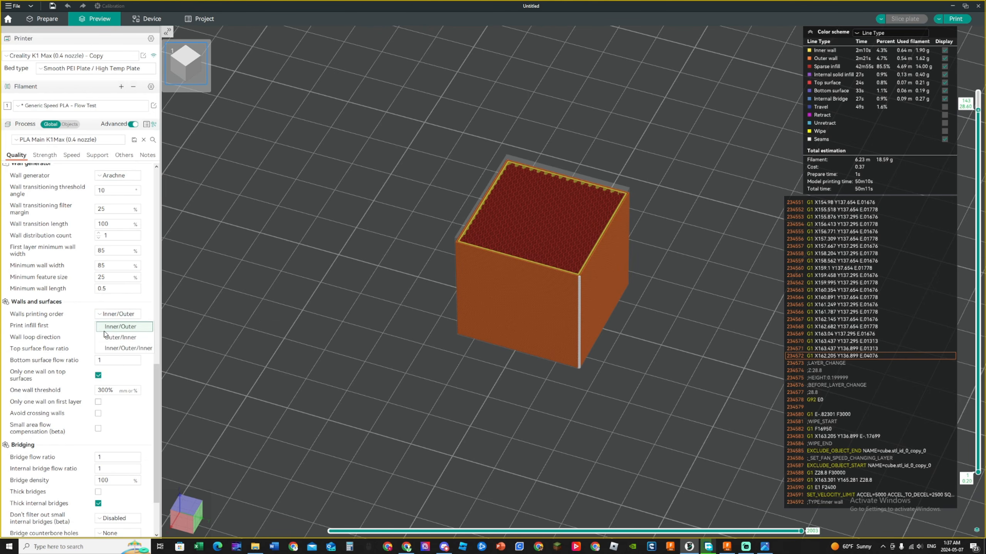
click(86, 315)
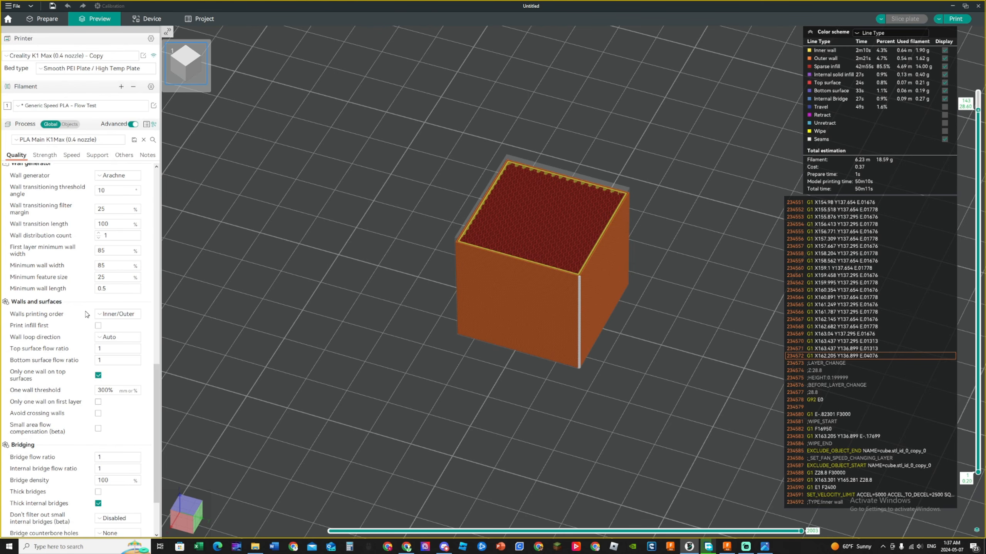
Review the remaining wall and surface, bridging and overhang settings, and open the preset's strength settings
scroll(87, 315, down, 2)
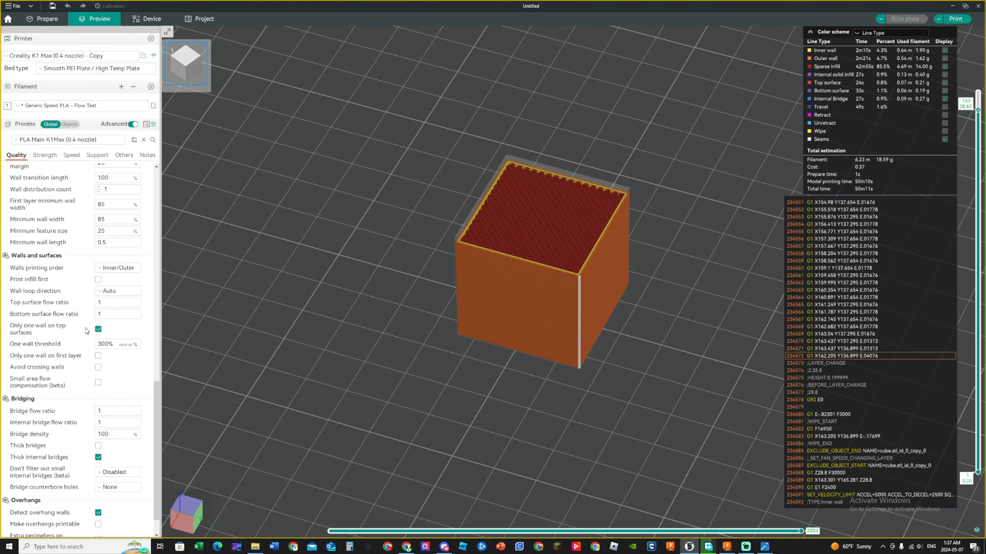
scroll(39, 255, down, 1)
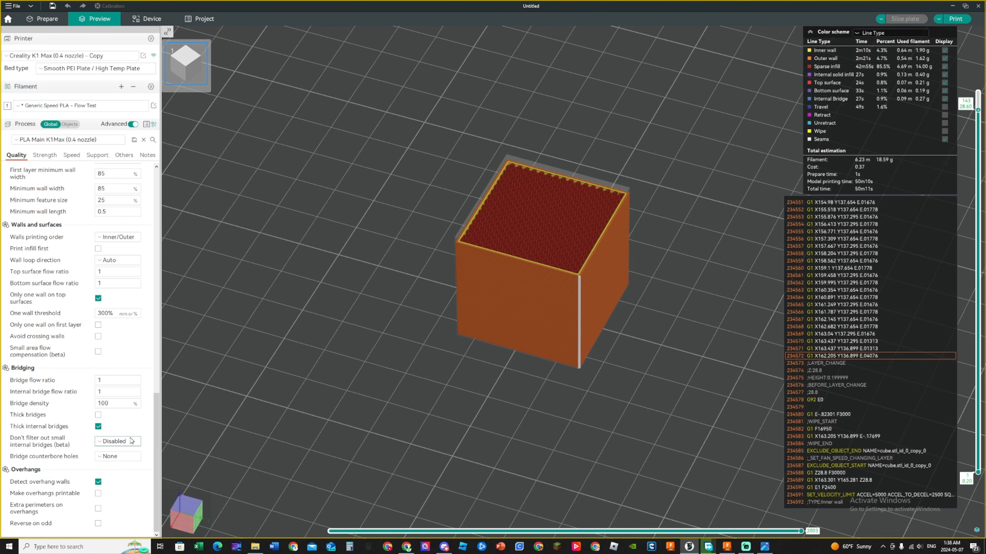
click(44, 155)
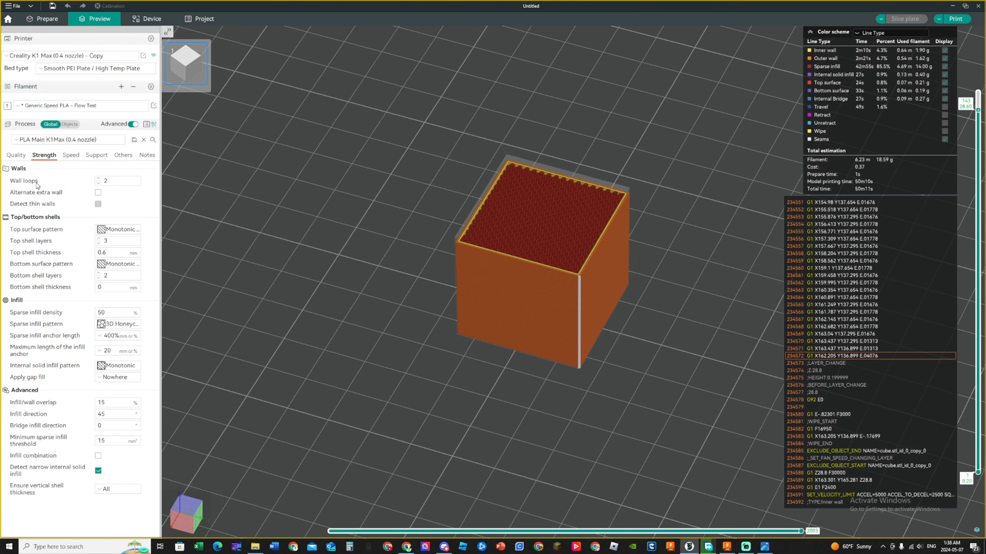
Set the wall loops to 10 and reslice the cube to show the thicker walls
scroll(574, 280, up, 5)
scroll(615, 229, up, 5)
drag(615, 229, 639, 264)
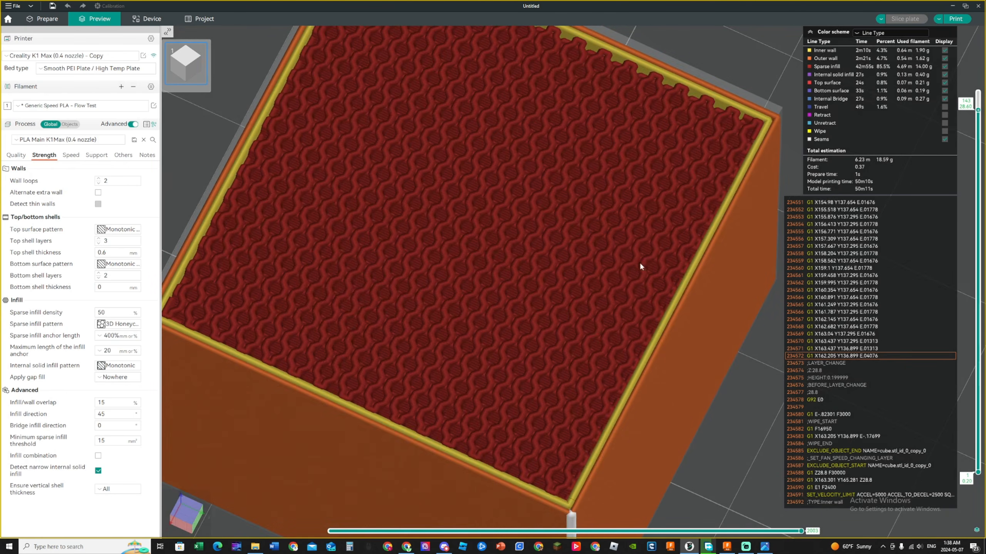
scroll(670, 149, down, 3)
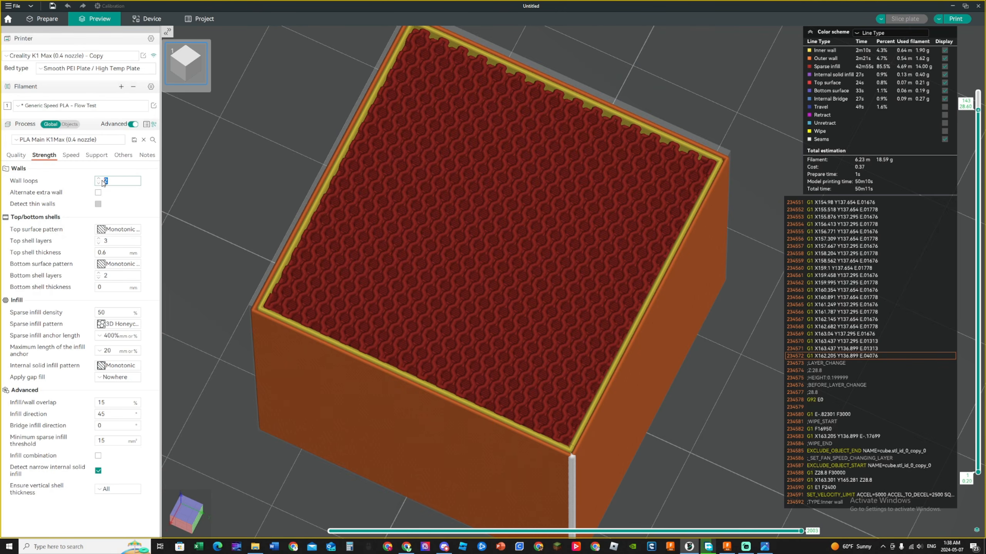
text(10)
key(Return)
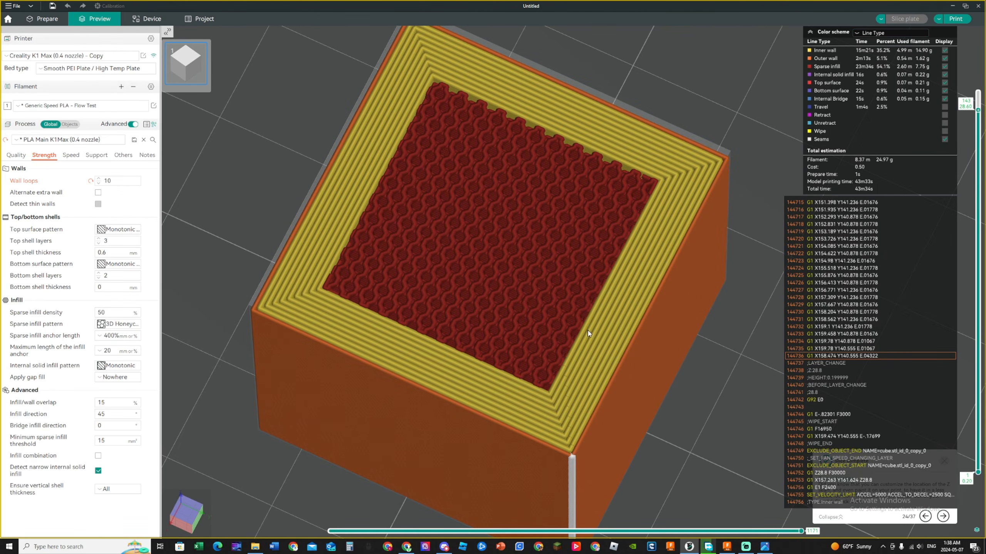
Try enabling the alternate extra wall, dismiss the suggested change, and reset the wall loops to the preset value
click(98, 193)
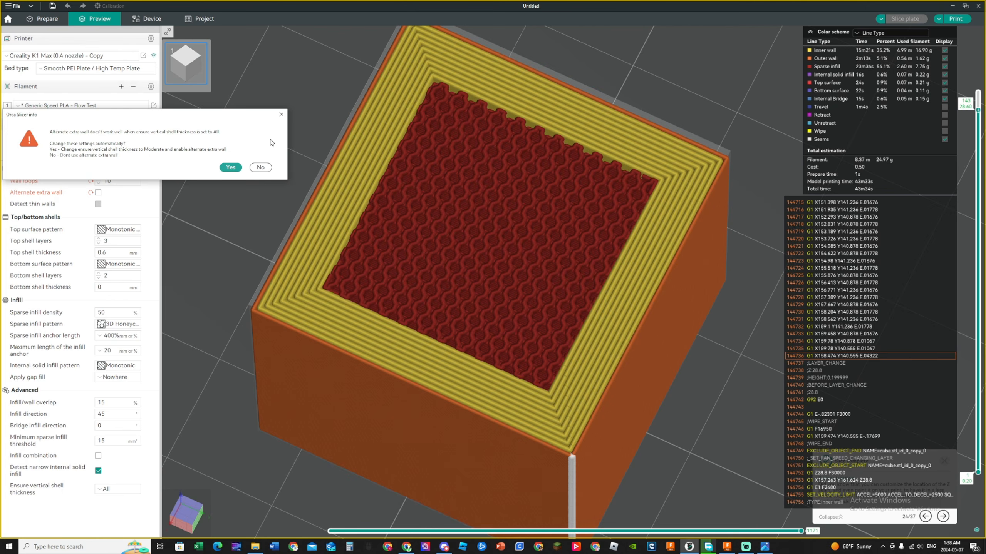
click(282, 116)
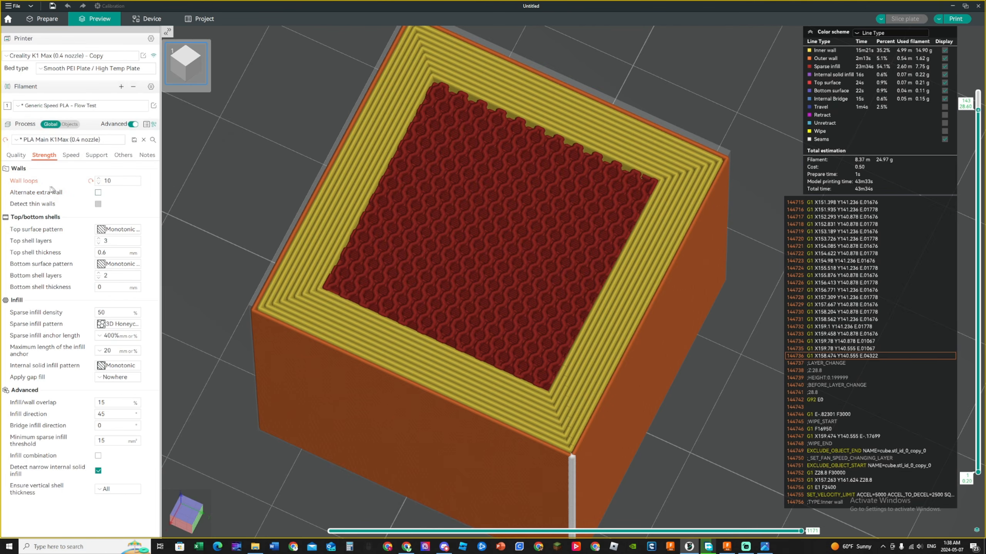
click(91, 181)
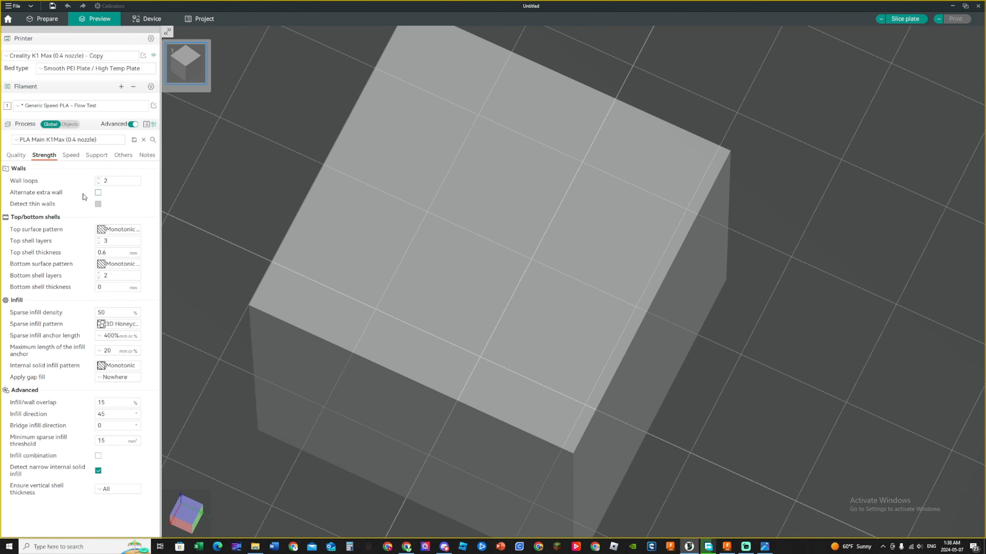
Change the top surface pattern to Concentric, reslice, and show the cube up to its final layer
click(106, 230)
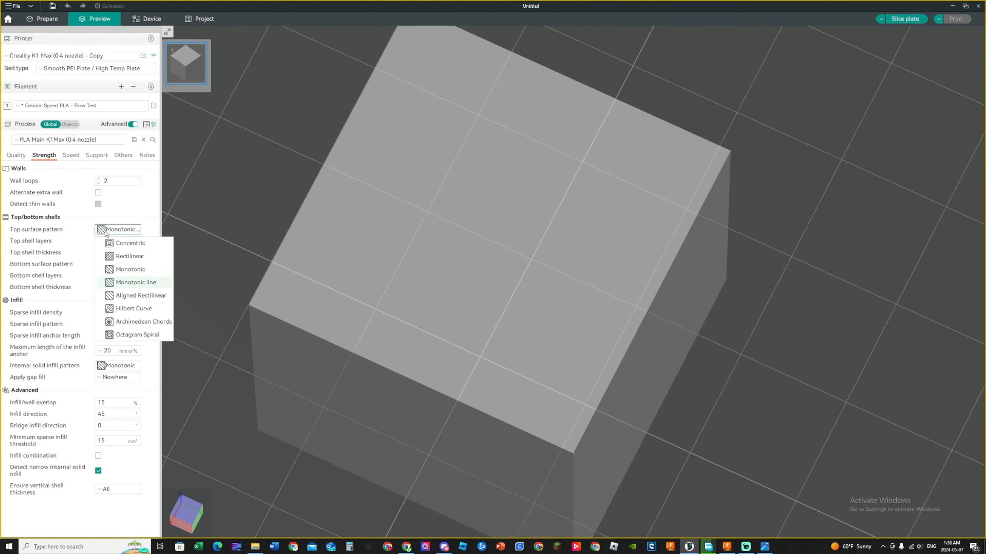
click(129, 243)
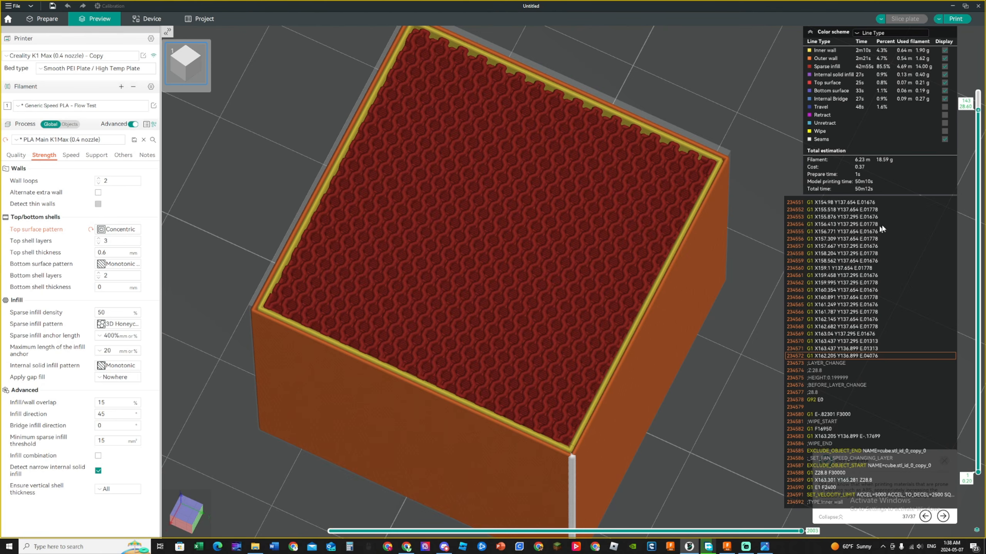
drag(977, 110, 975, 74)
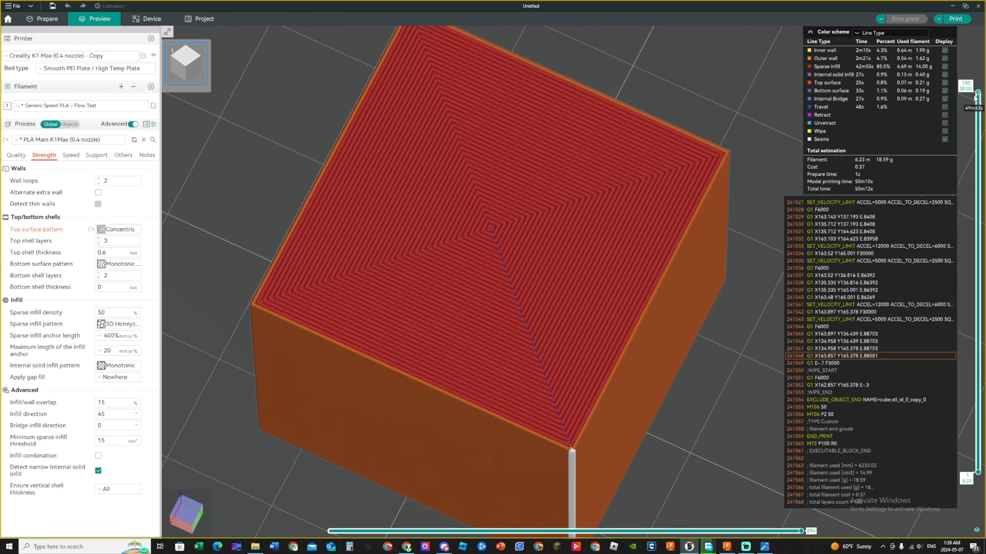
Examine the layers beneath the cube's top surface one by one, from the sparse infill up to the final layer
drag(977, 94, 976, 198)
key(Down)
key(Down)
key(Down)
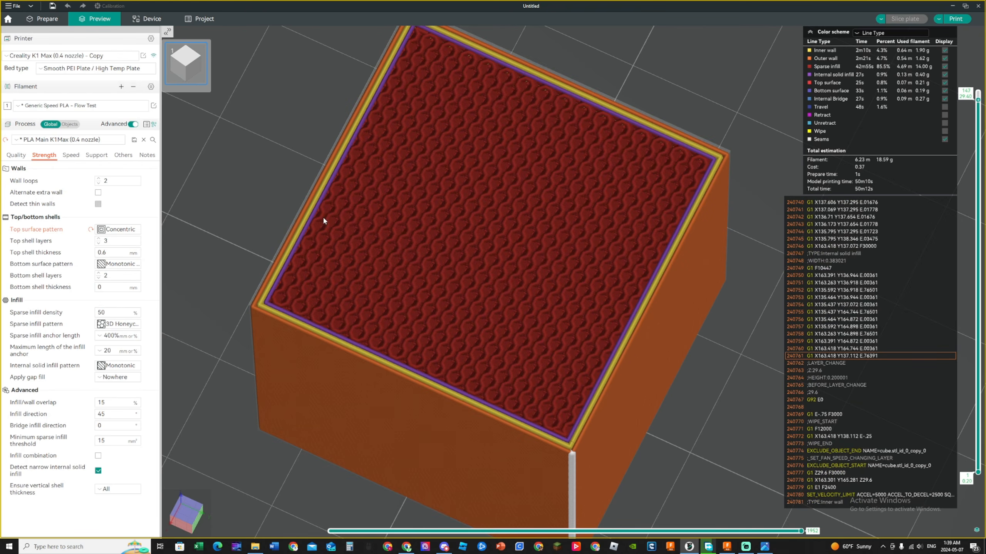
key(Up)
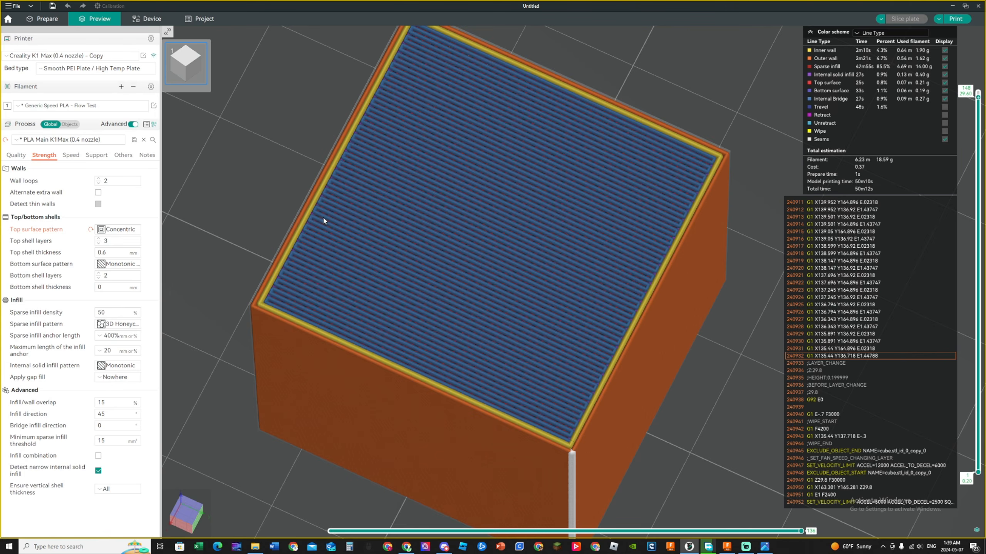
key(Up)
key(Up)
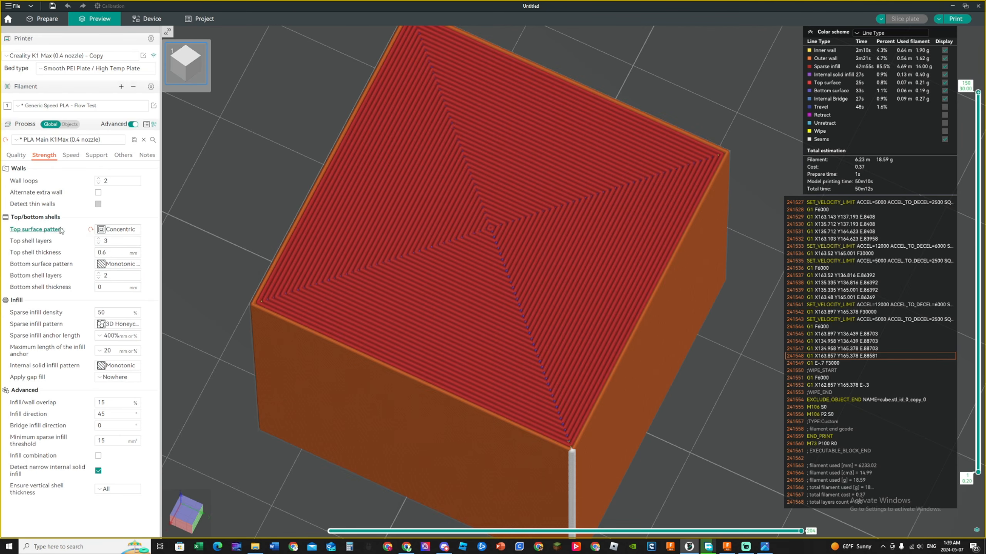
Lower the previewed layer to the cube's sparse infill, set the sparse infill density to 10%, and reslice
key(Down)
key(Down)
key(Down)
key(Down)
key(Down)
key(Down)
key(Down)
key(Down)
key(Down)
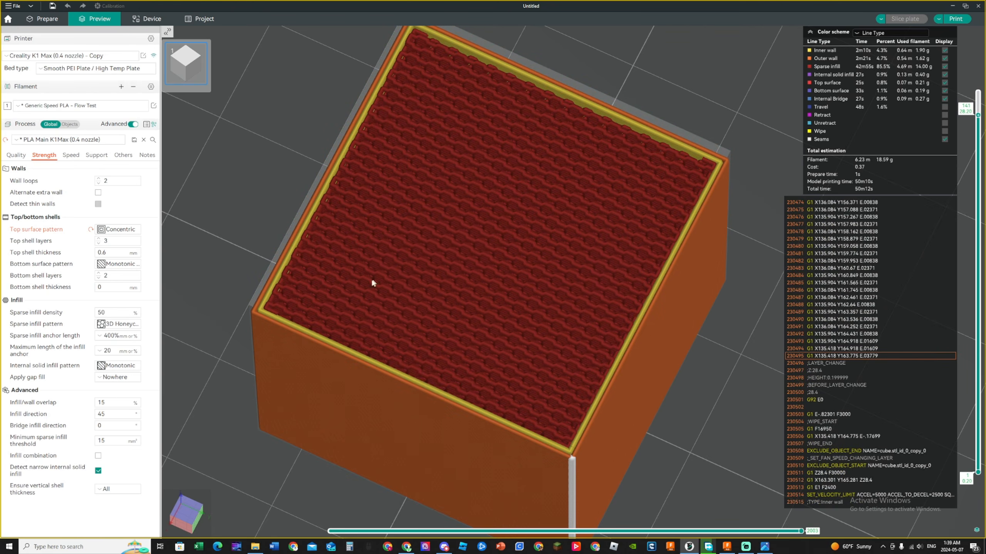
double_click(102, 313)
text(10)
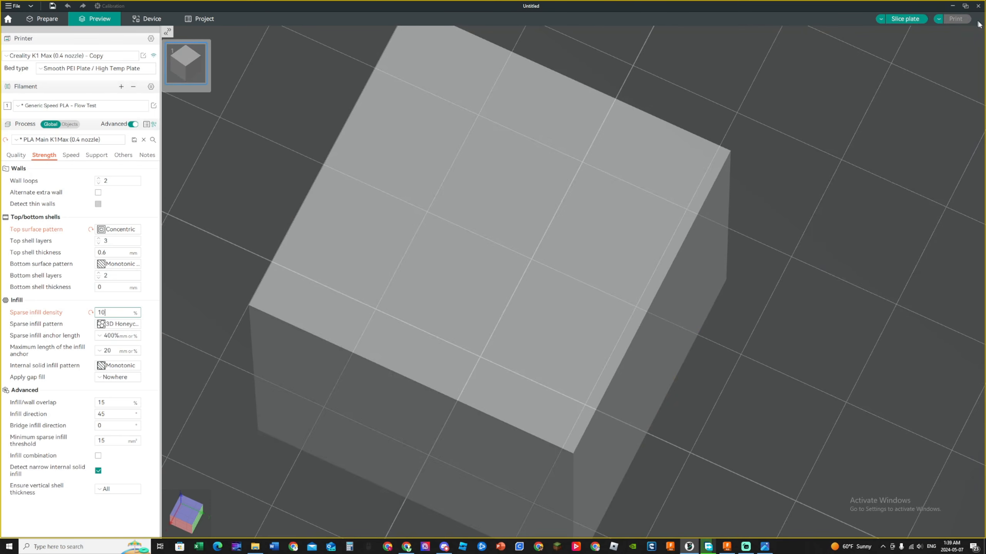
click(897, 19)
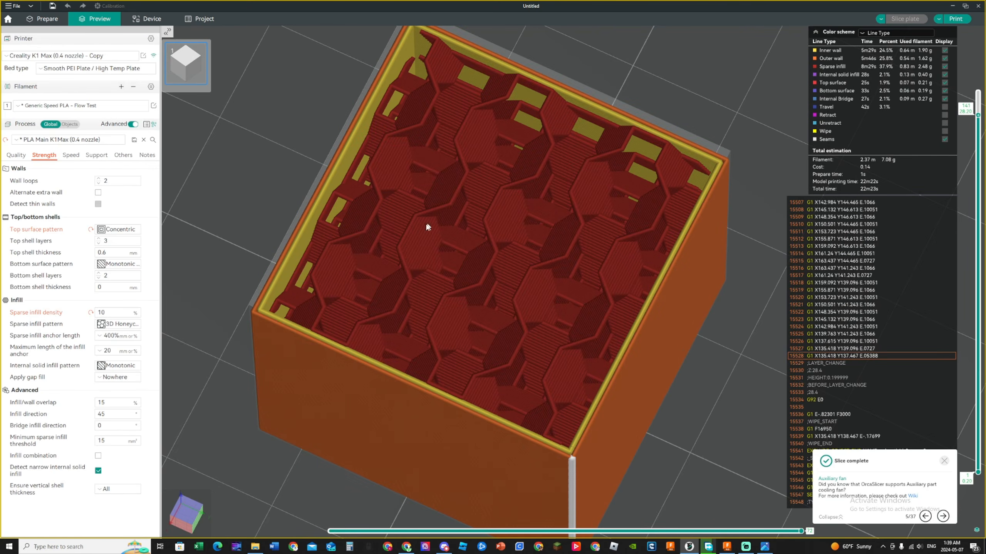
Review the available sparse infill patterns without changing the selection, and open the preset's speed settings
click(104, 325)
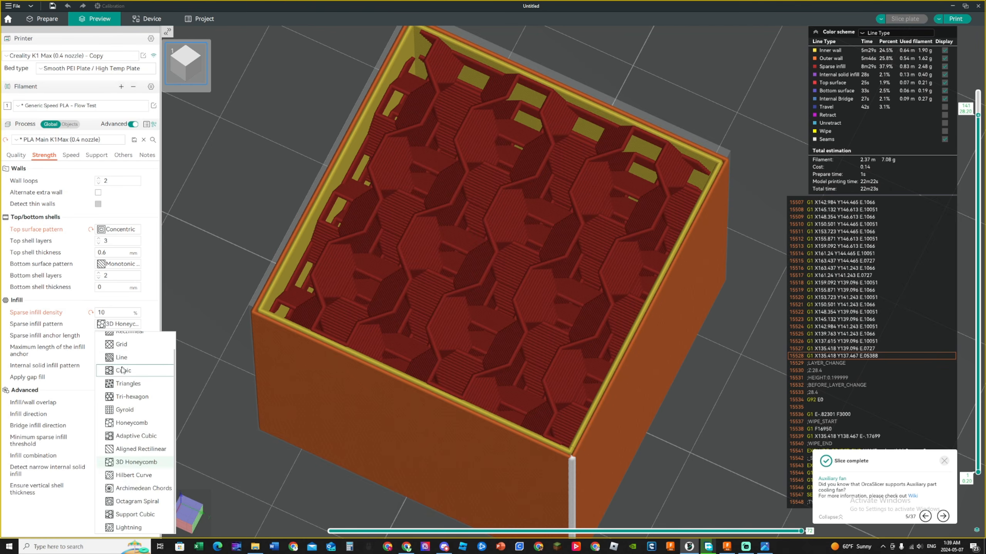
click(122, 326)
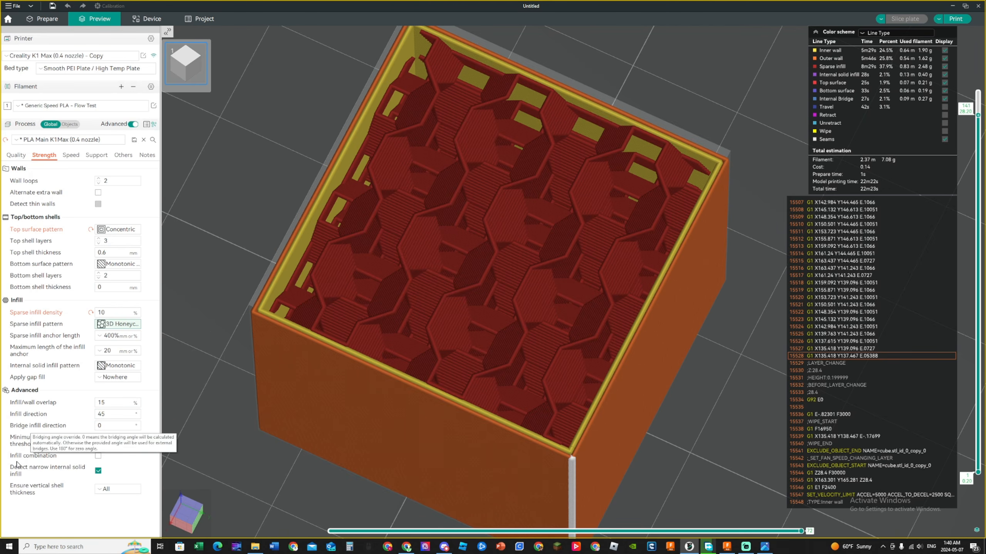
click(71, 155)
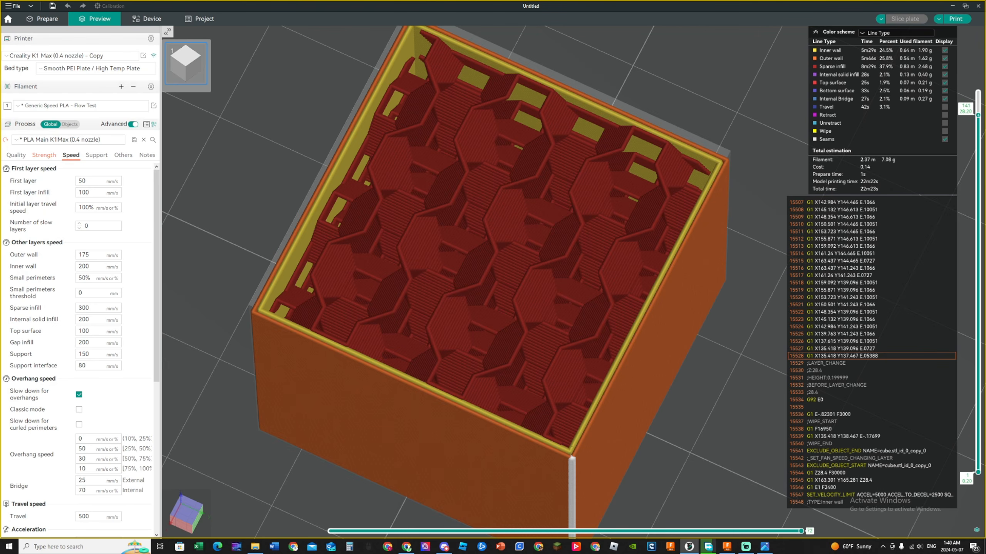
Show only the cube's first layer and review the first layer speeds and the small perimeters speed and threshold
drag(977, 115, 929, 500)
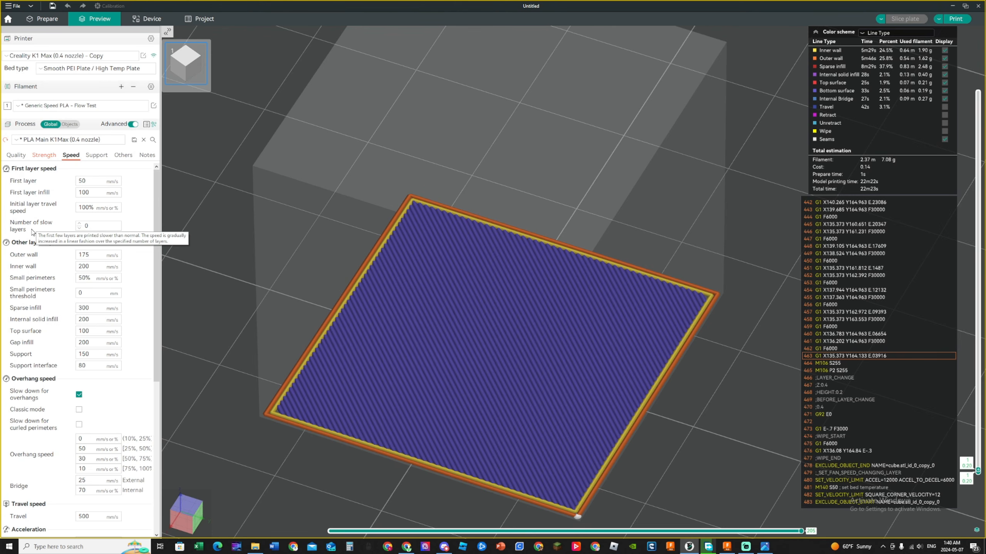
scroll(33, 232, down, 1)
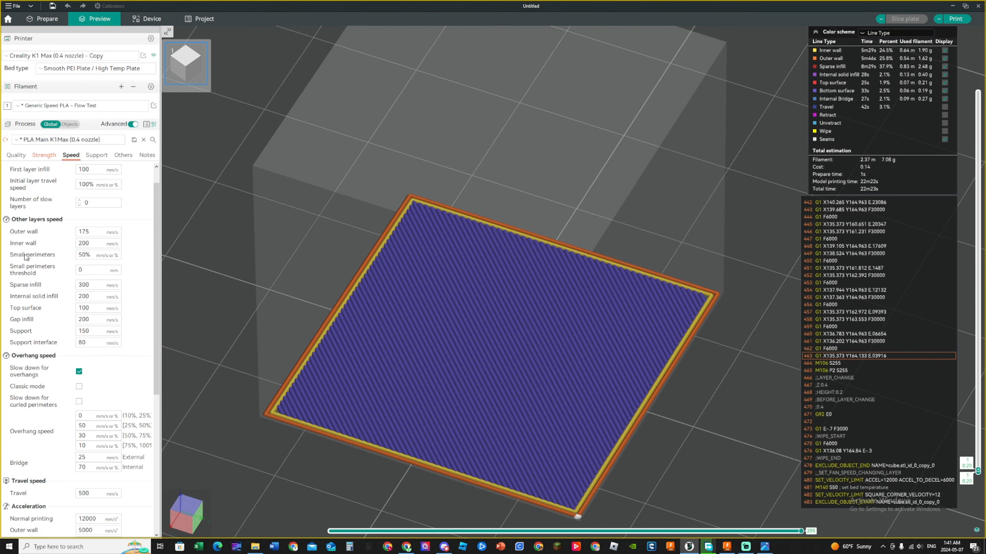
mouse_move(18, 259)
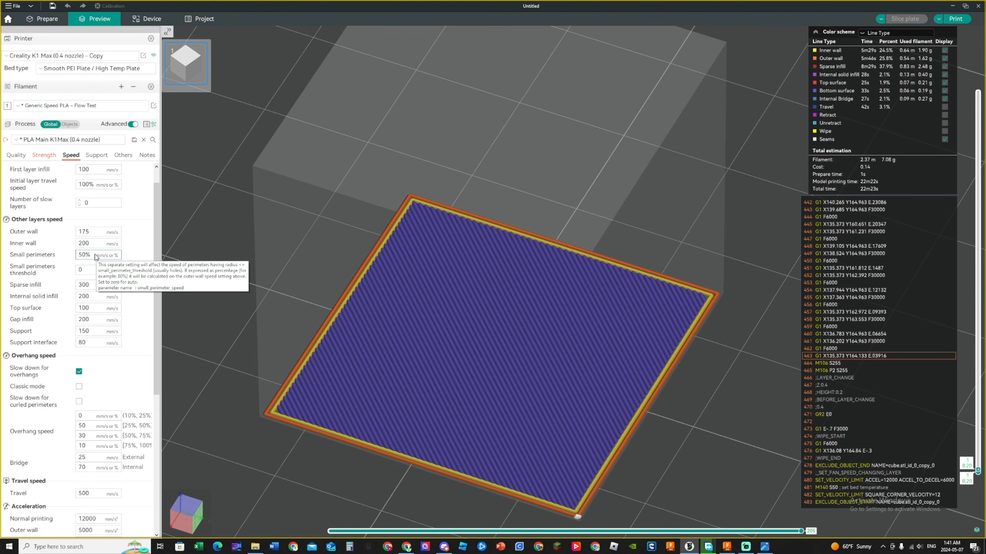
scroll(95, 257, down, 1)
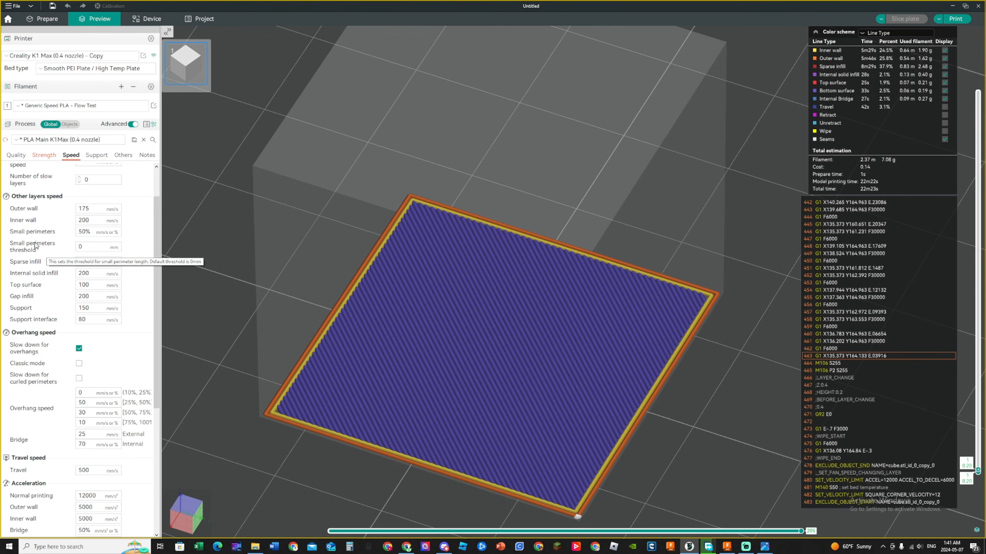
Examine the cube's internal solid infill, top surface and sparse infill layers alongside their speed settings
key(Up)
key(Up)
key(Up)
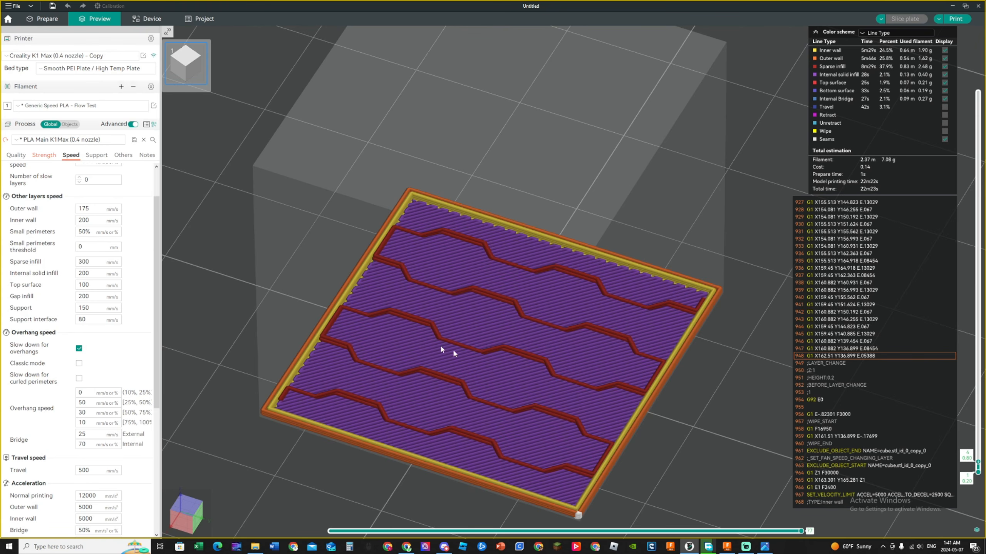
drag(977, 104, 977, 88)
scroll(471, 129, down, 1)
middle_drag(470, 129, 462, 206)
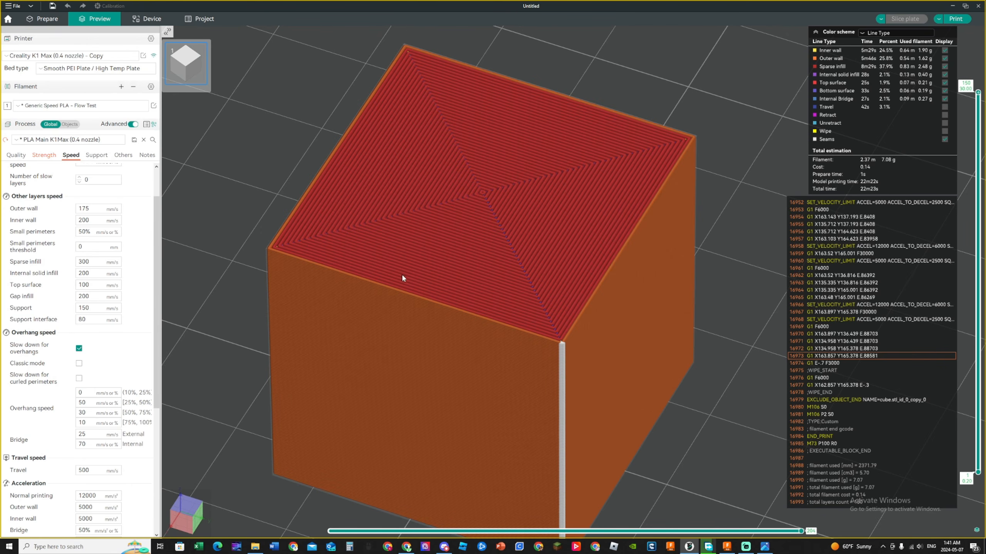
scroll(460, 252, down, 7)
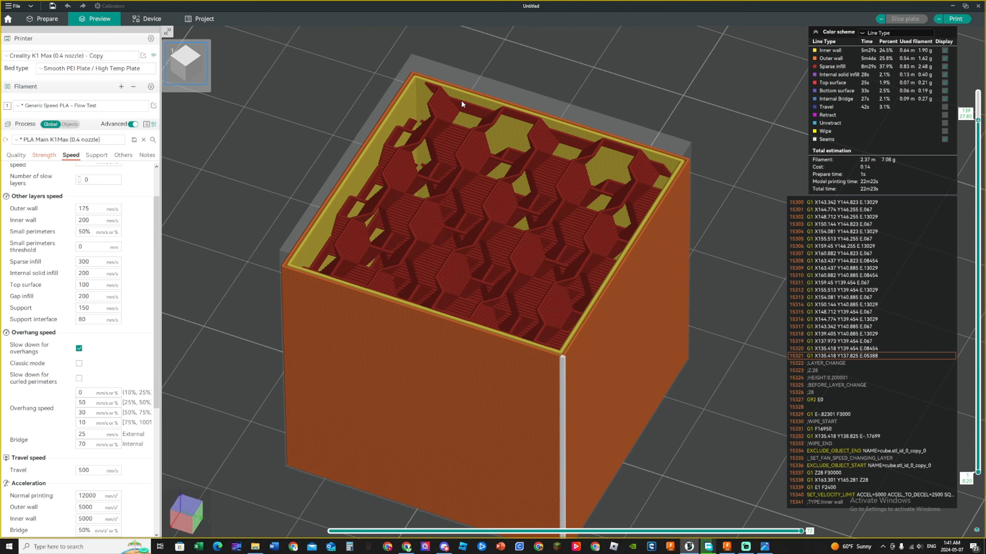
drag(460, 100, 460, 106)
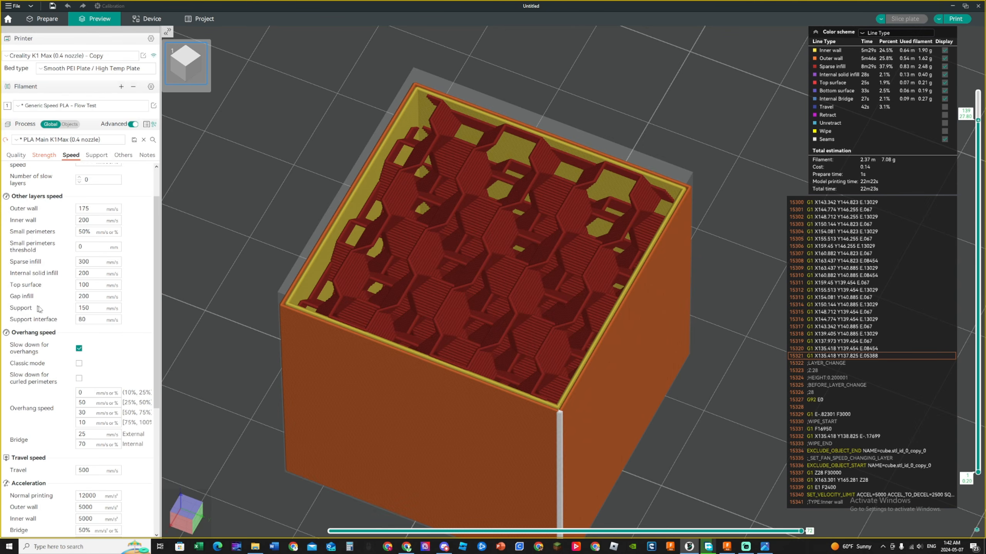
Review the overhang speed settings, including slow down for overhangs, classic mode and slow down for curled perimeters
scroll(93, 310, down, 4)
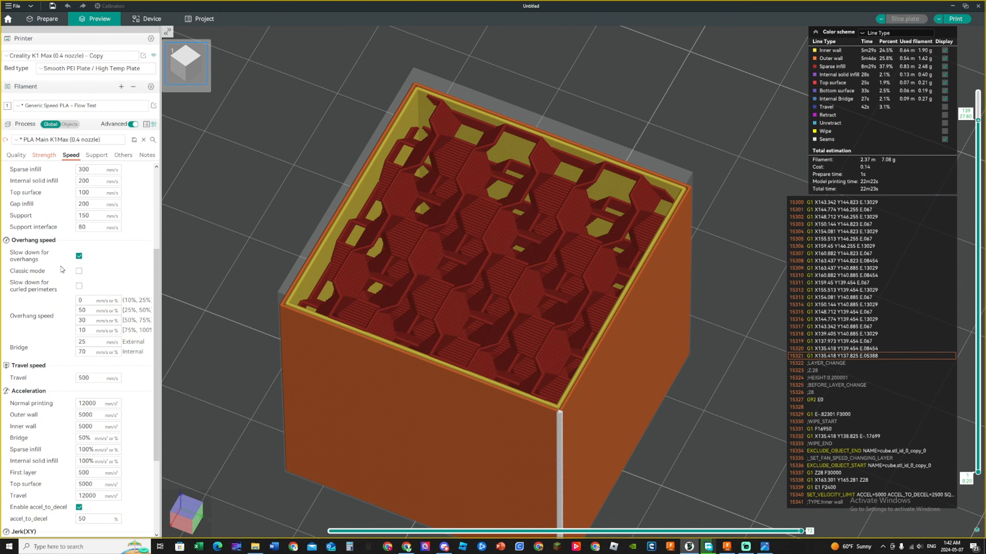
mouse_move(35, 264)
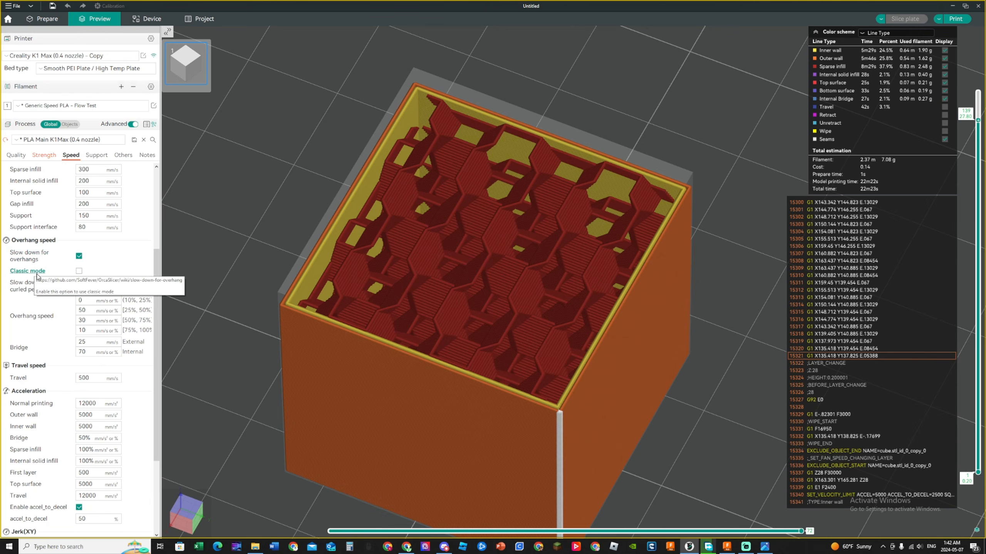
mouse_move(33, 282)
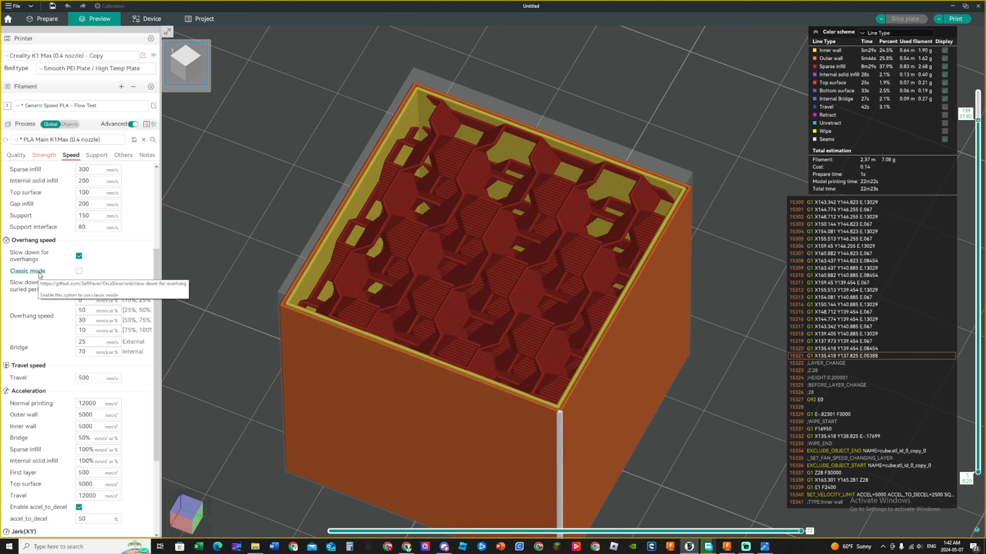
mouse_move(79, 274)
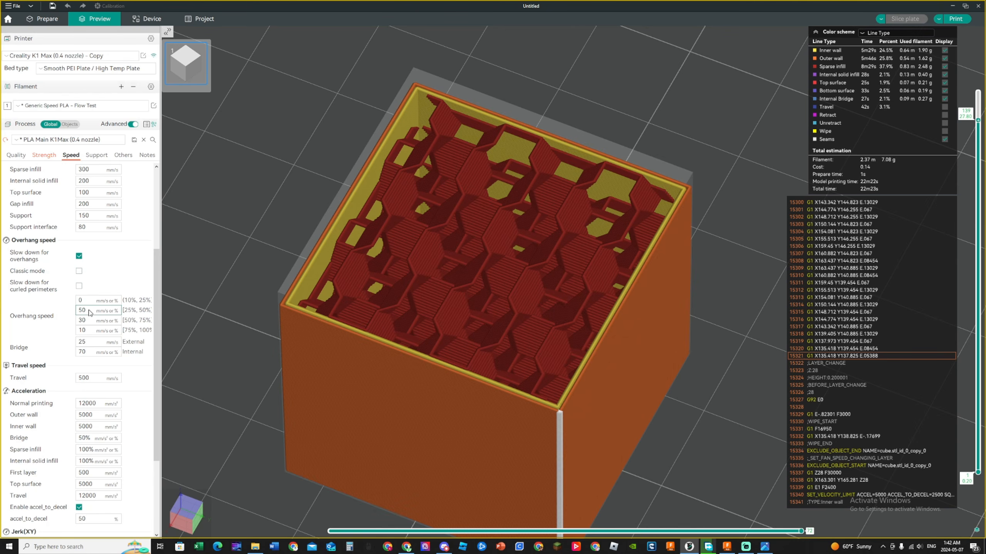
Review the travel speed, acceleration, jerk and extrusion rate smoothing settings, and open the preset's support settings
scroll(90, 350, down, 2)
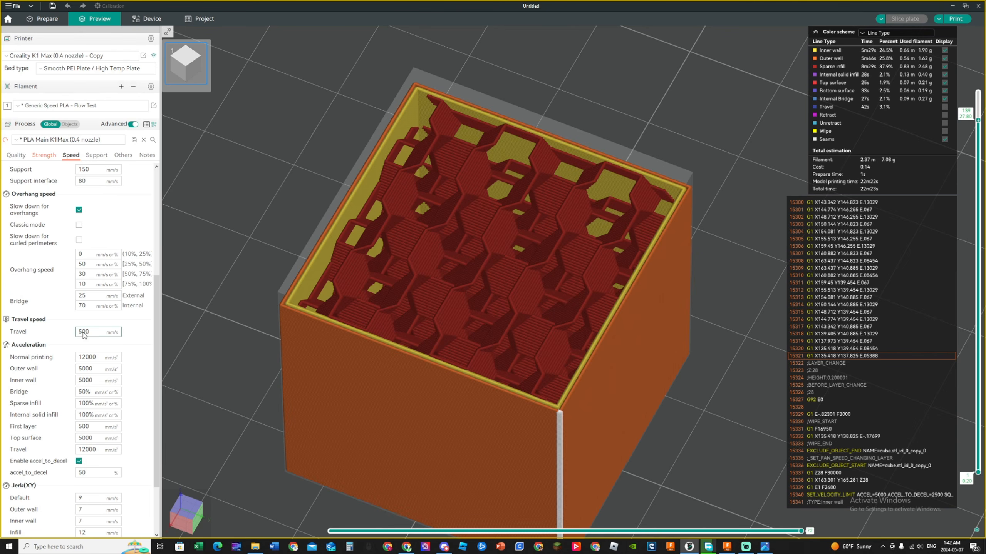
scroll(98, 336, down, 3)
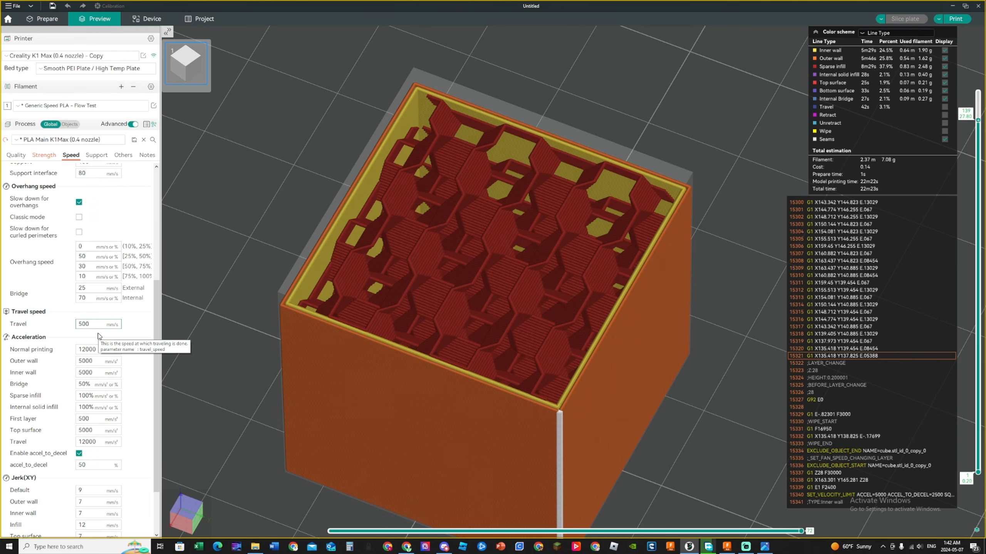
scroll(60, 313, down, 2)
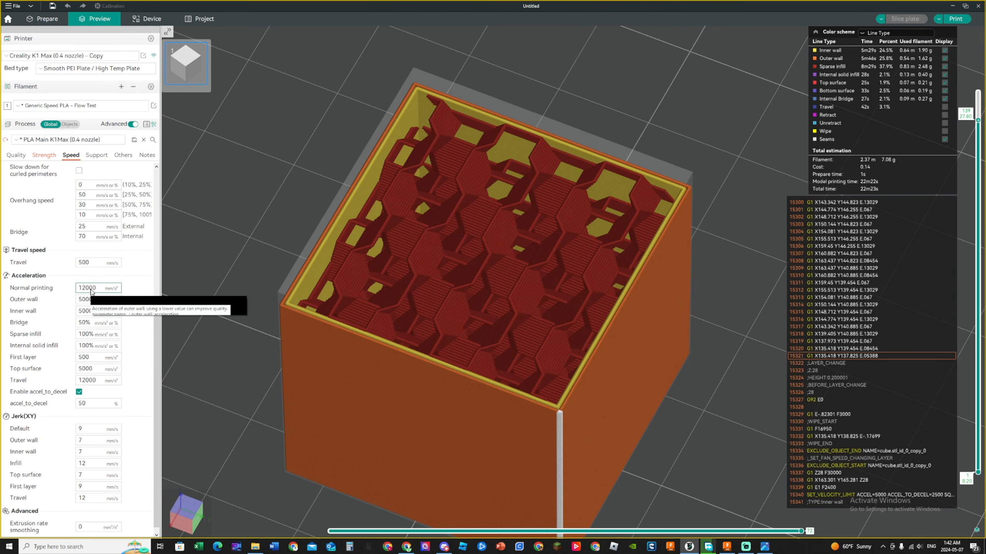
scroll(92, 291, down, 1)
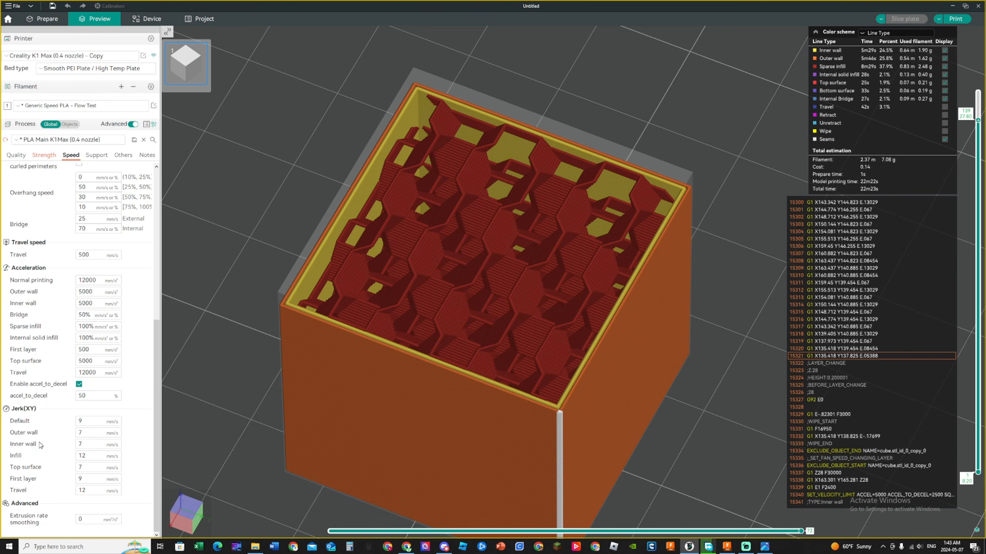
mouse_move(31, 524)
click(97, 156)
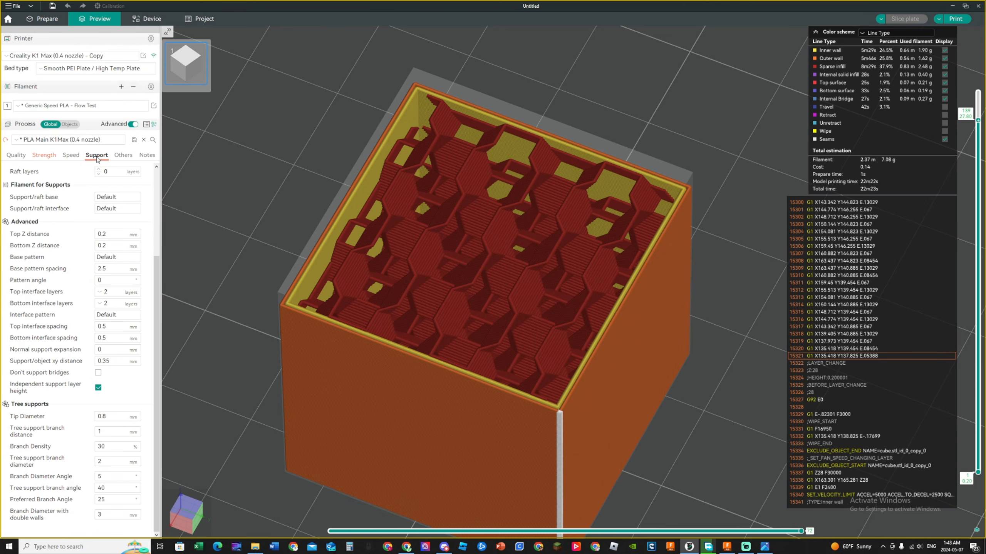
Inspect the tree supports around the cube and review the support type and style options, keeping Tree(manual) and the Default style
scroll(68, 201, up, 3)
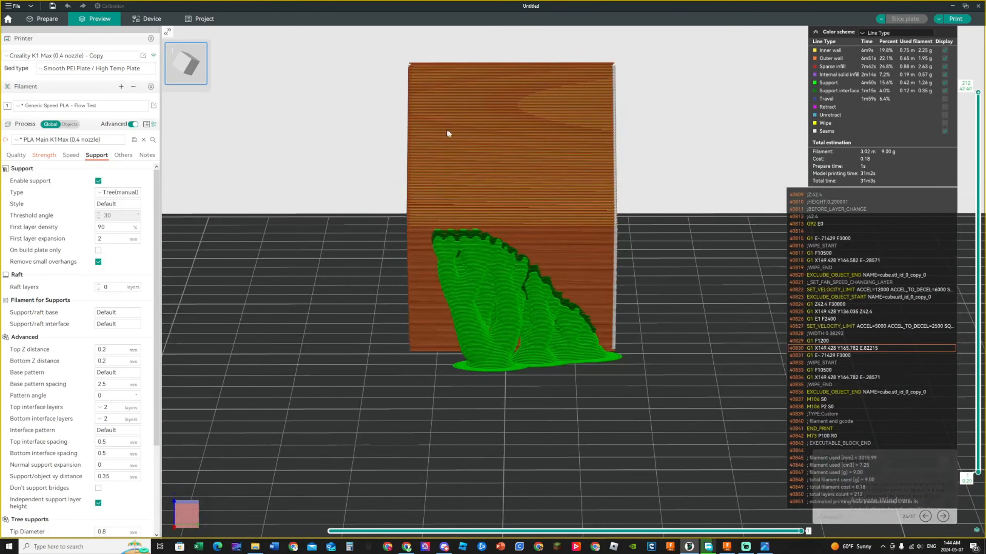
drag(448, 134, 586, 234)
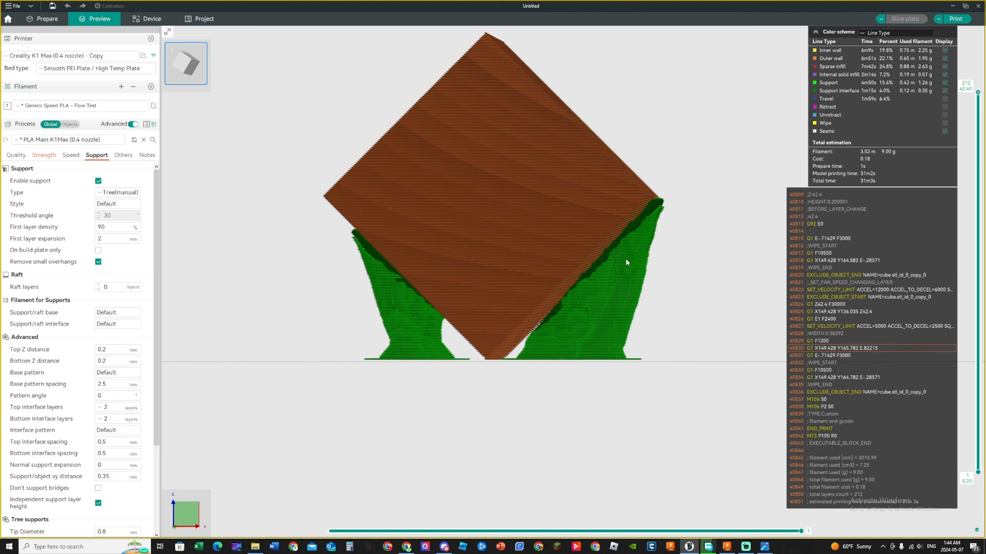
click(118, 192)
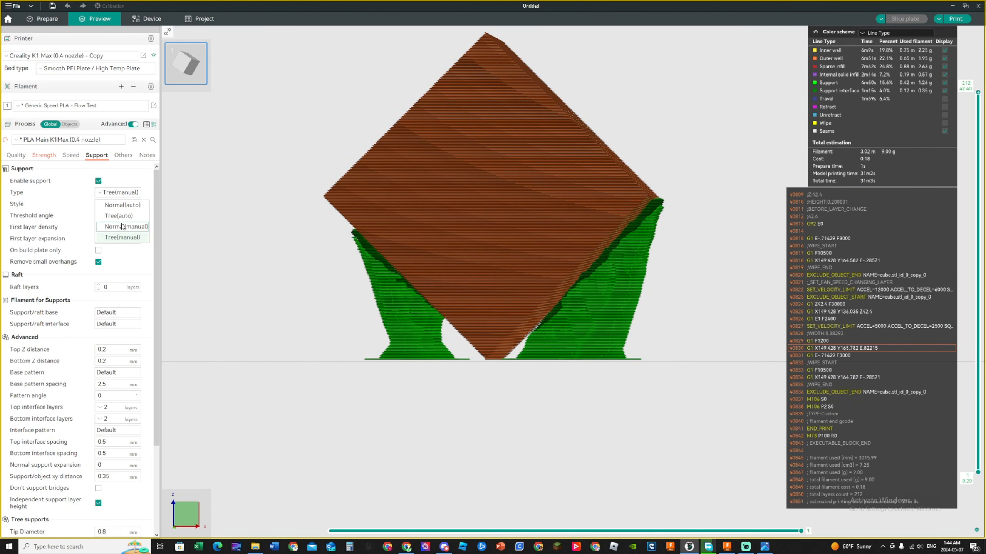
click(125, 237)
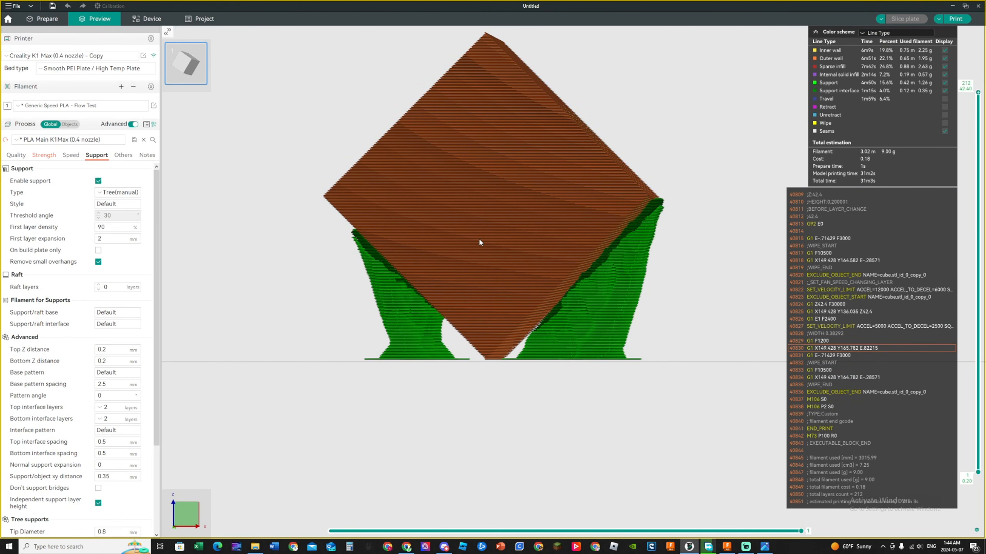
drag(478, 237, 390, 294)
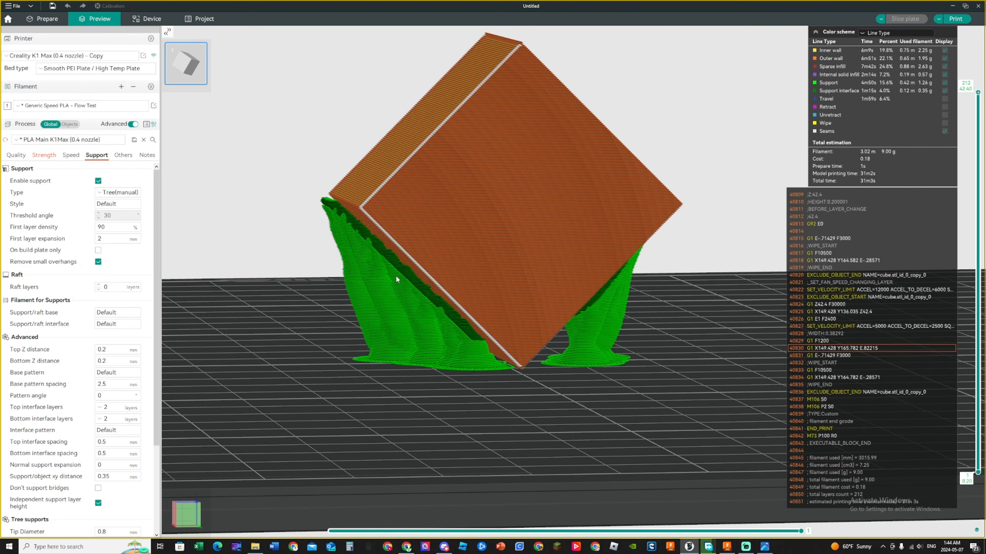
click(104, 206)
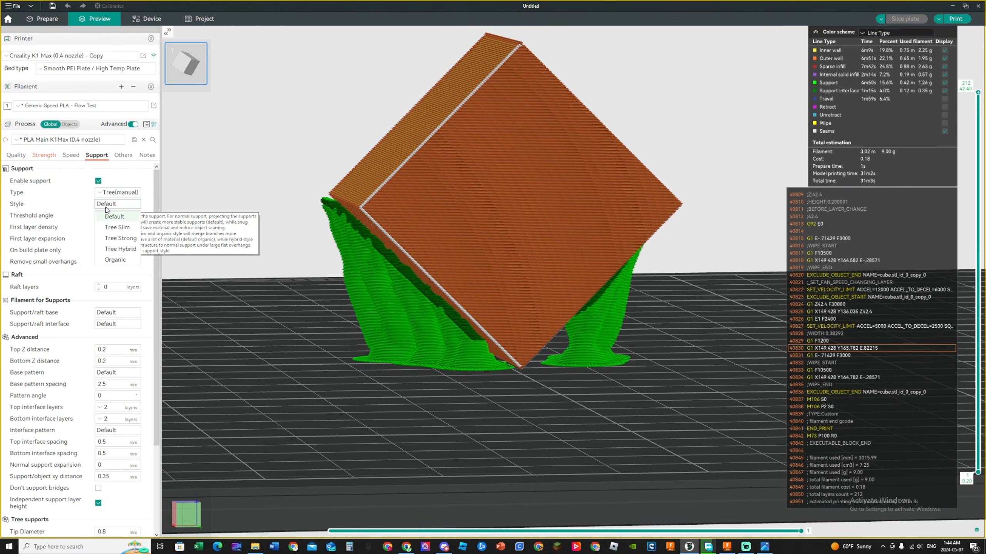
click(30, 218)
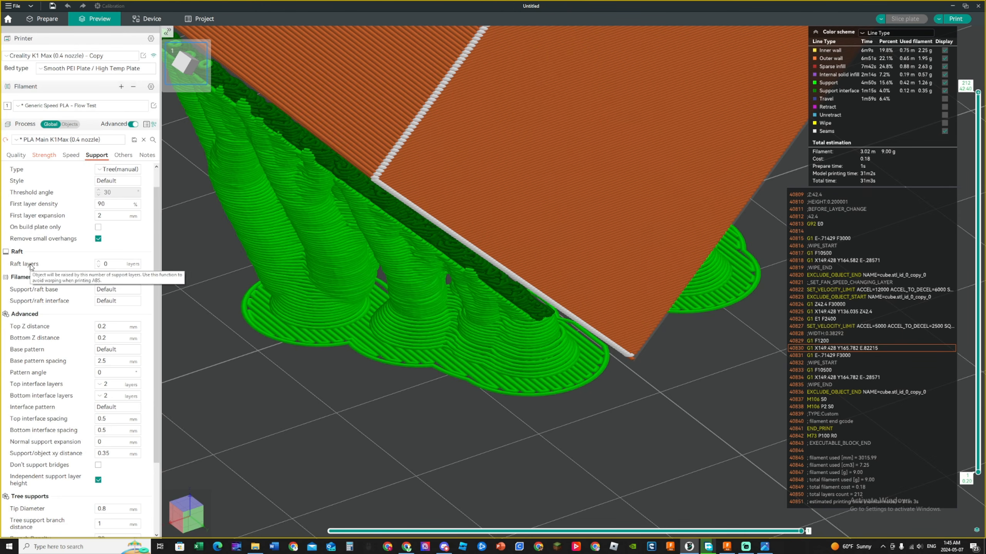
Try 1 raft layer by reslicing the plate and inspecting the raft under the cube, and reset the raft layers
click(95, 267)
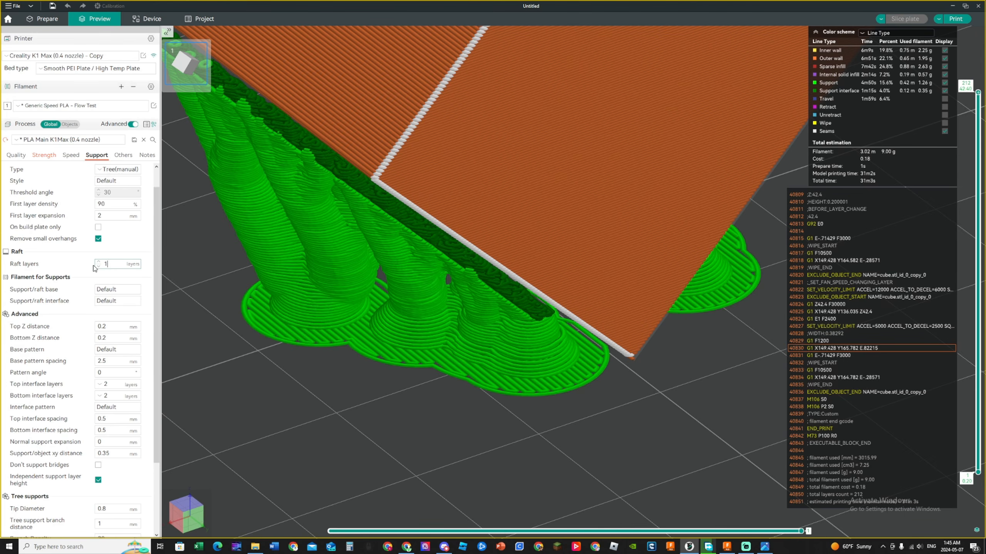
text(1)
key(Return)
click(904, 19)
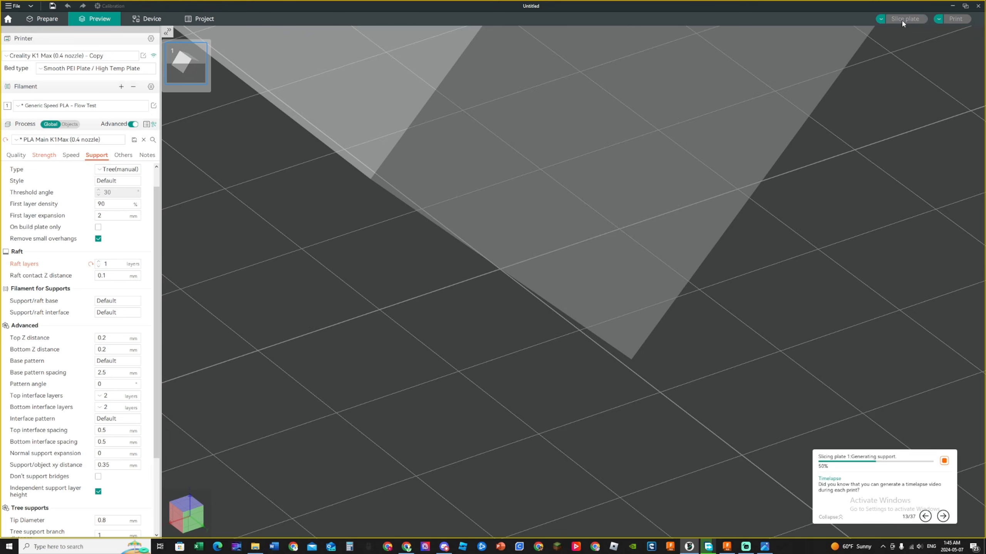
drag(757, 295, 485, 340)
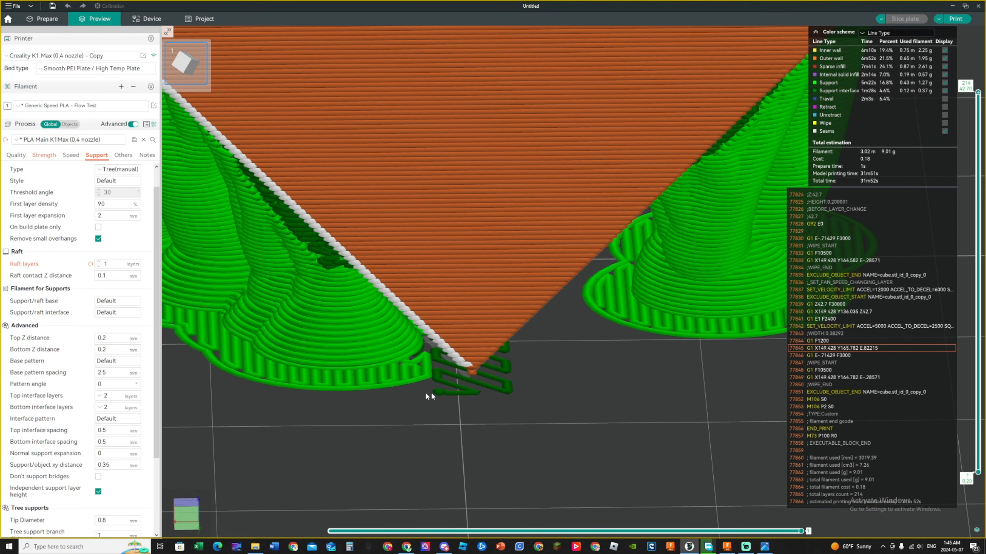
click(91, 265)
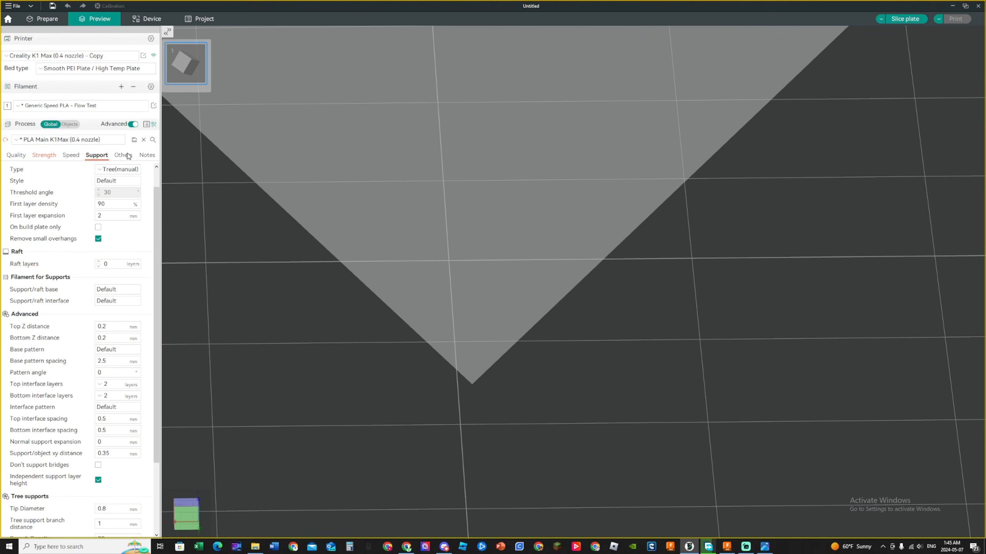
Review the bed adhesion options, the raft, advanced and tree support settings of the process preset
click(123, 155)
scroll(111, 204, up, 1)
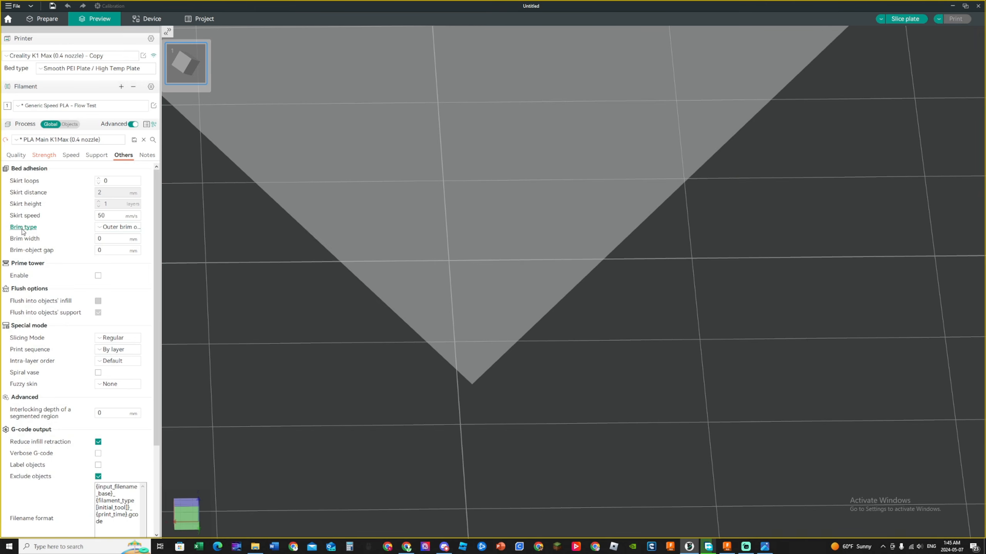
click(93, 156)
scroll(44, 282, down, 1)
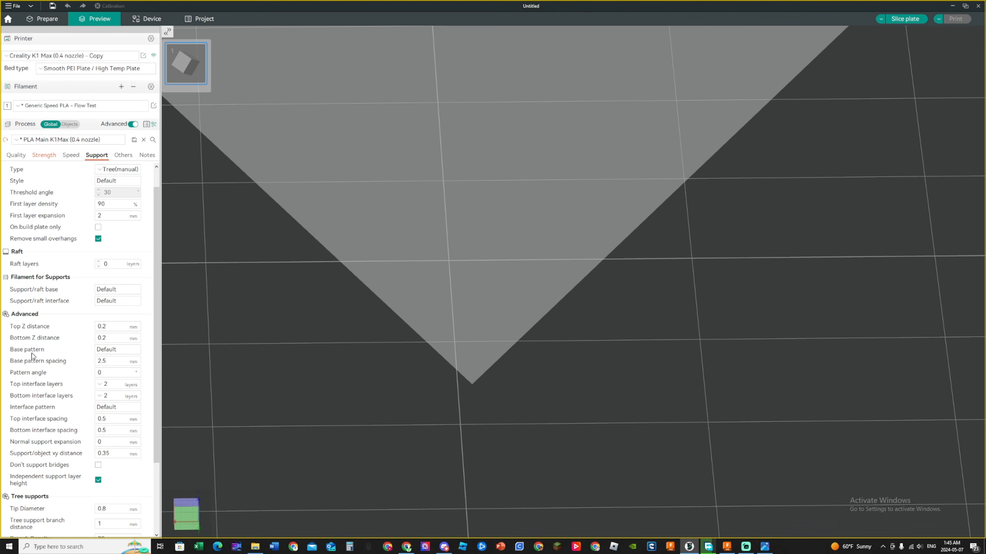
scroll(36, 348, down, 2)
scroll(38, 373, down, 2)
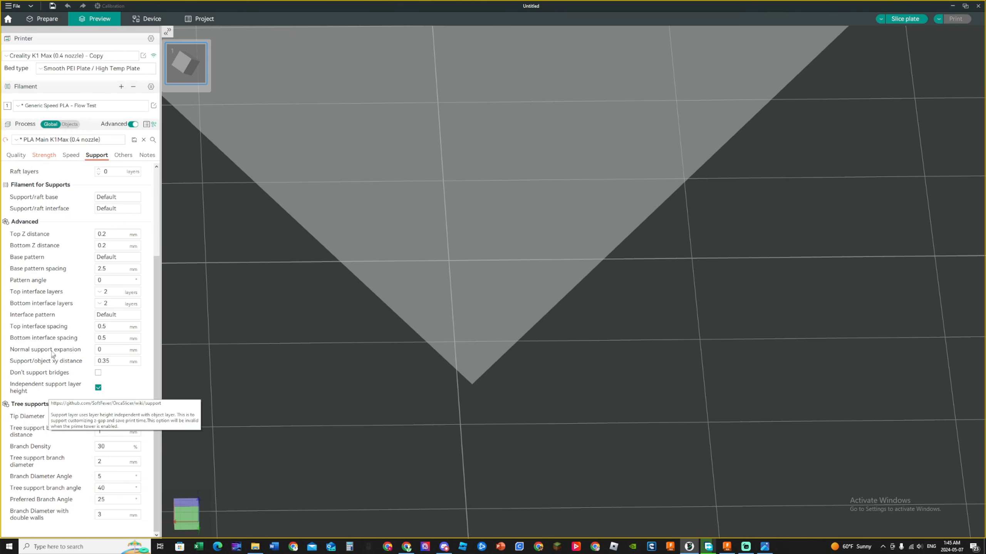
scroll(52, 345, up, 5)
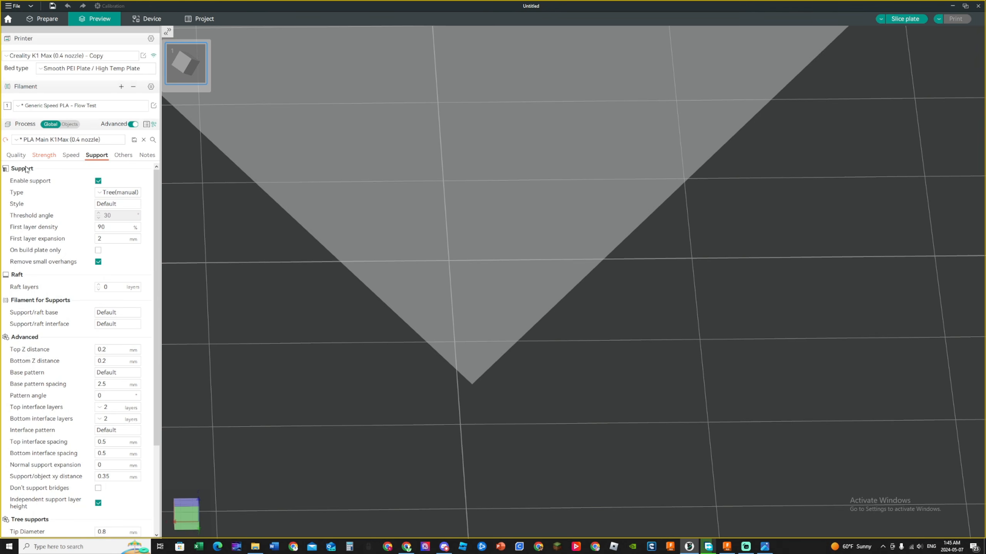
Set the skirt loops to 2, reslice the plate and inspect the skirt around the cube
click(126, 156)
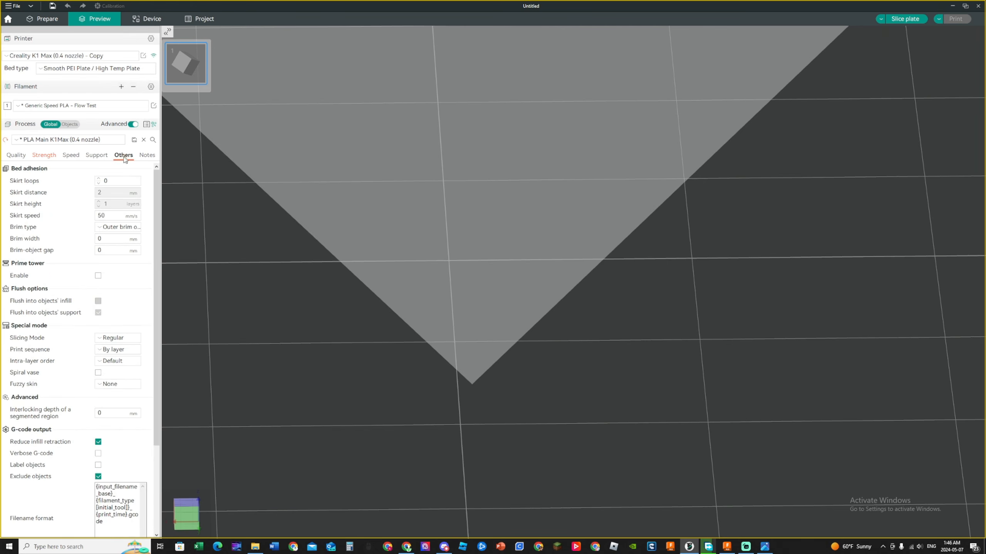
scroll(253, 181, down, 3)
click(114, 181)
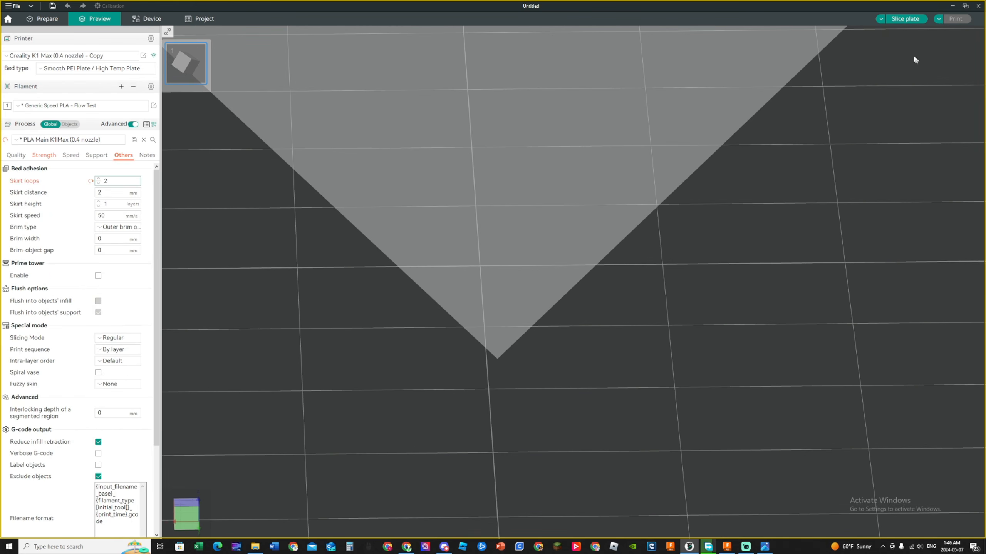
click(904, 18)
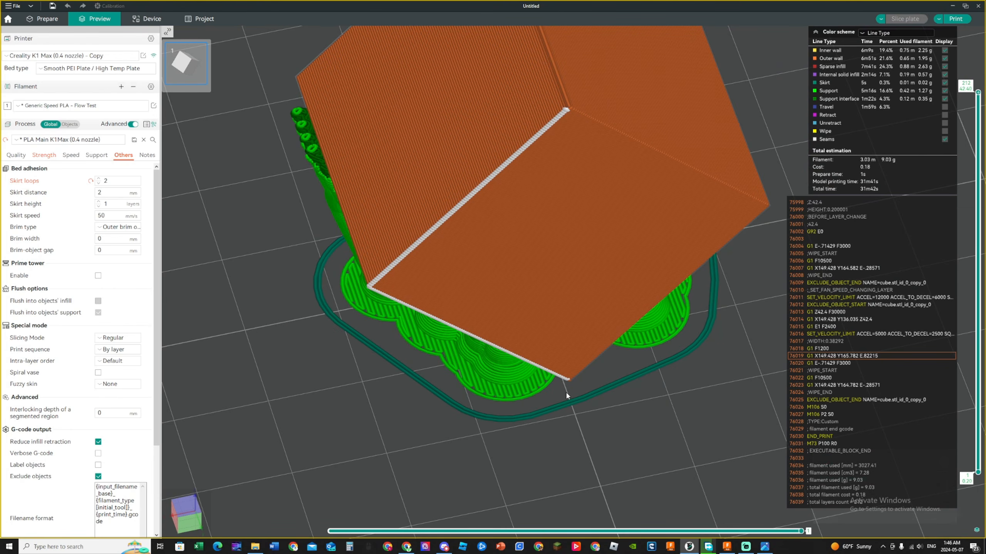
drag(443, 310, 606, 344)
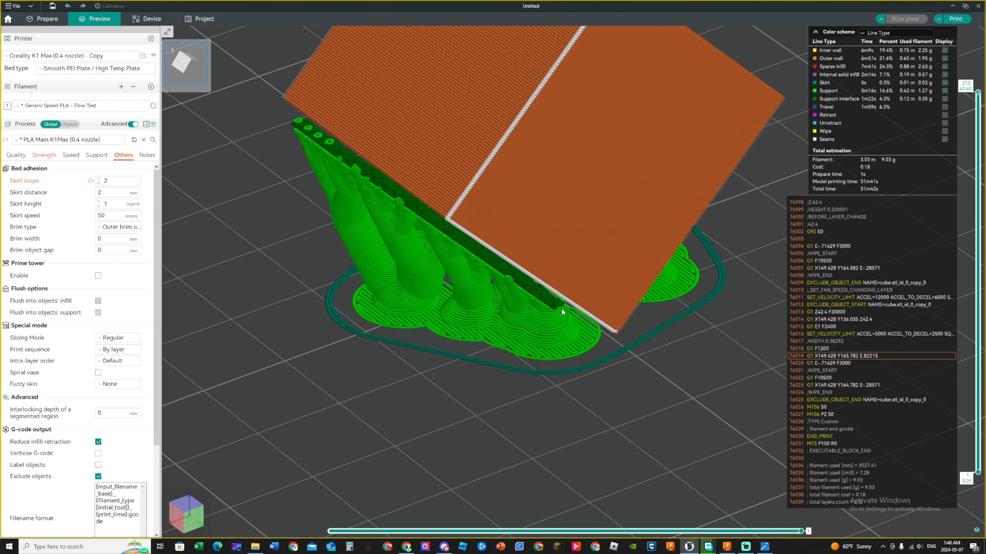
Set the skirt height to 3 layers, reslice the plate and inspect the taller skirt up close
click(98, 202)
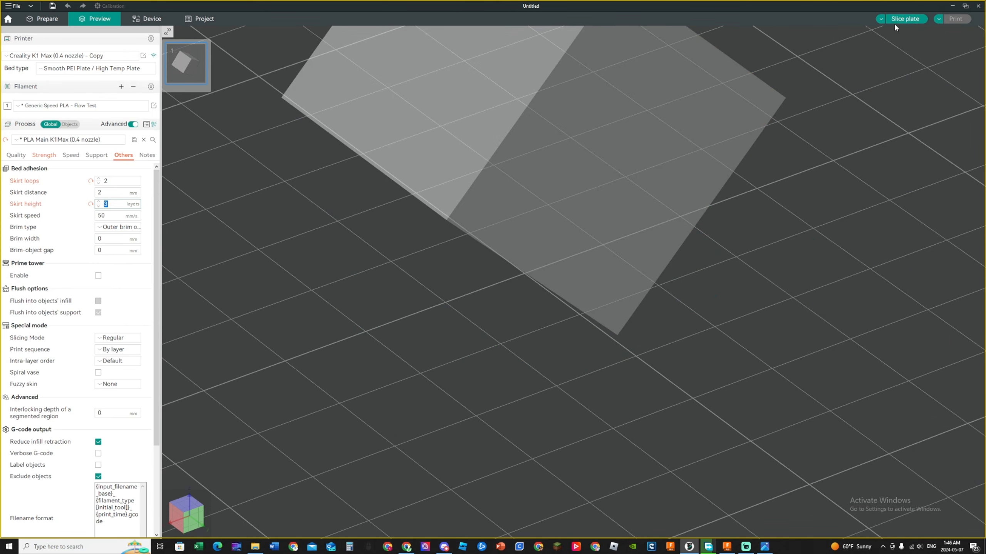
click(901, 18)
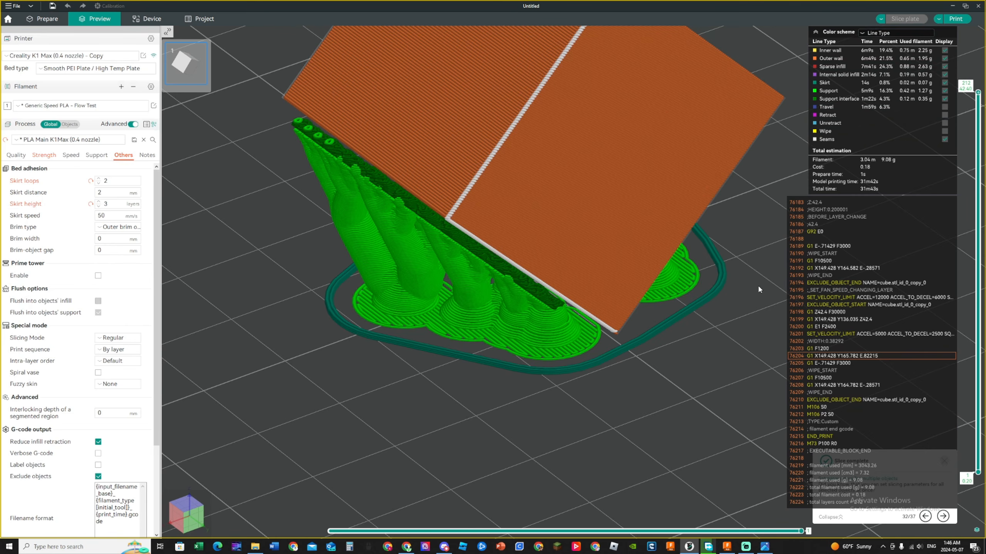
drag(758, 284, 760, 270)
scroll(653, 275, up, 5)
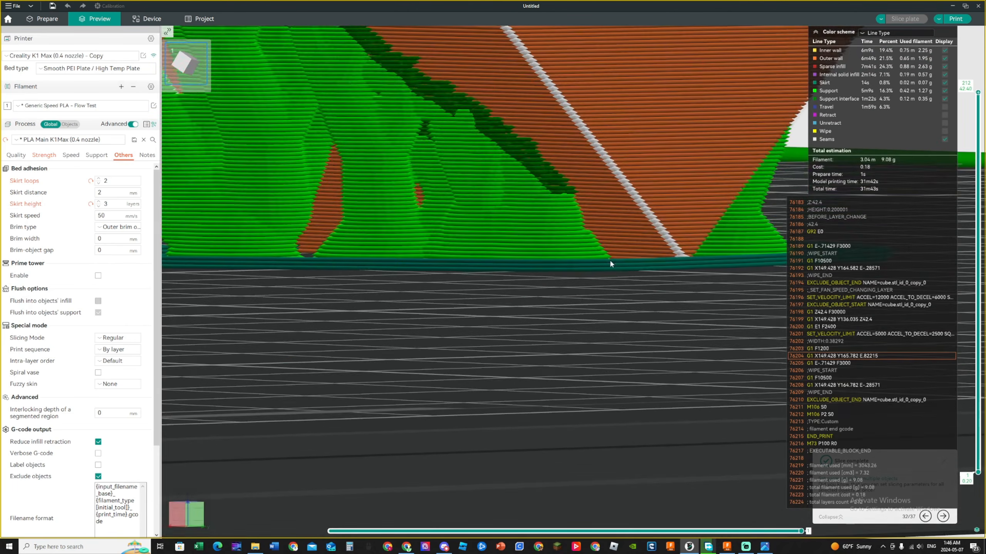
drag(609, 259, 601, 295)
scroll(601, 295, down, 4)
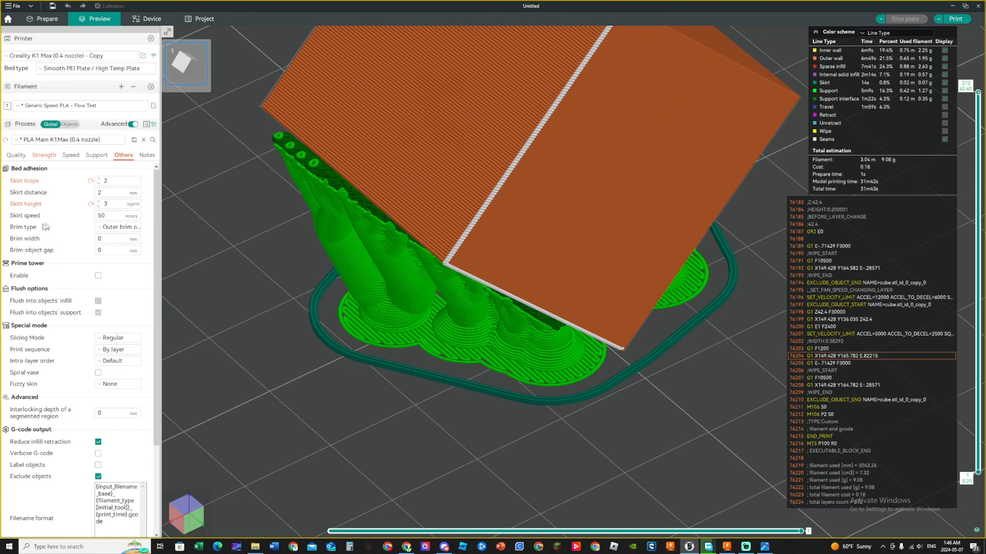
Set the brim type to Mouse ear with a 10 mm brim width and reslice the plate
click(136, 231)
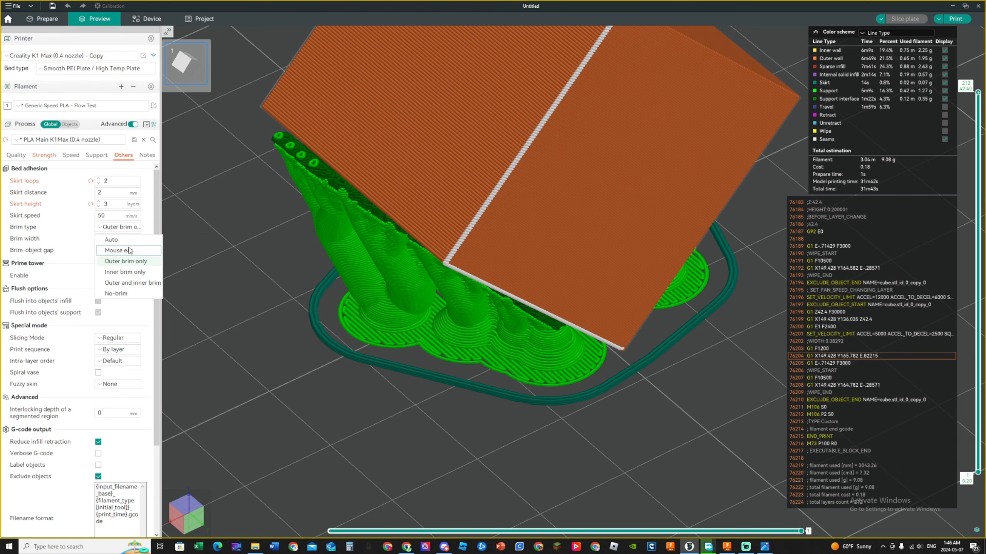
click(133, 250)
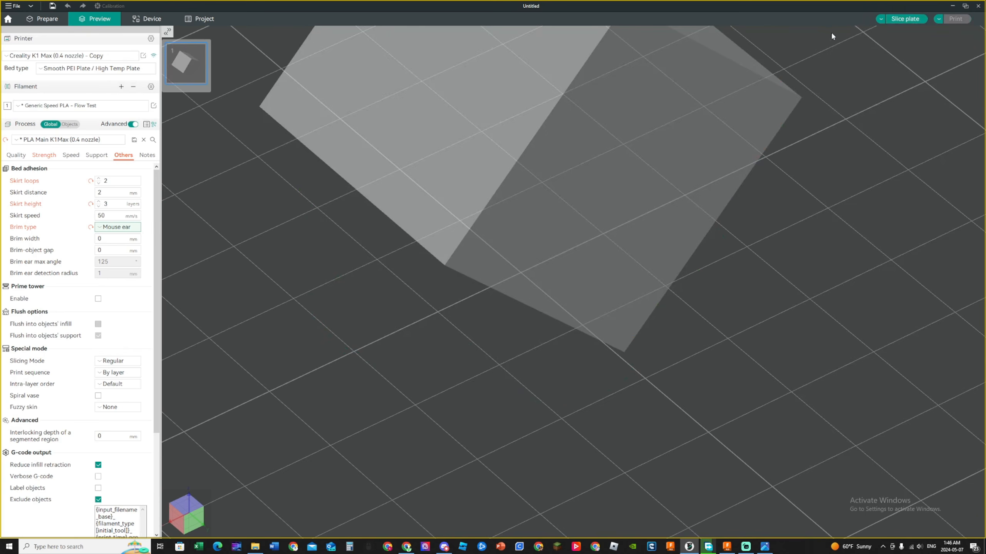
click(906, 19)
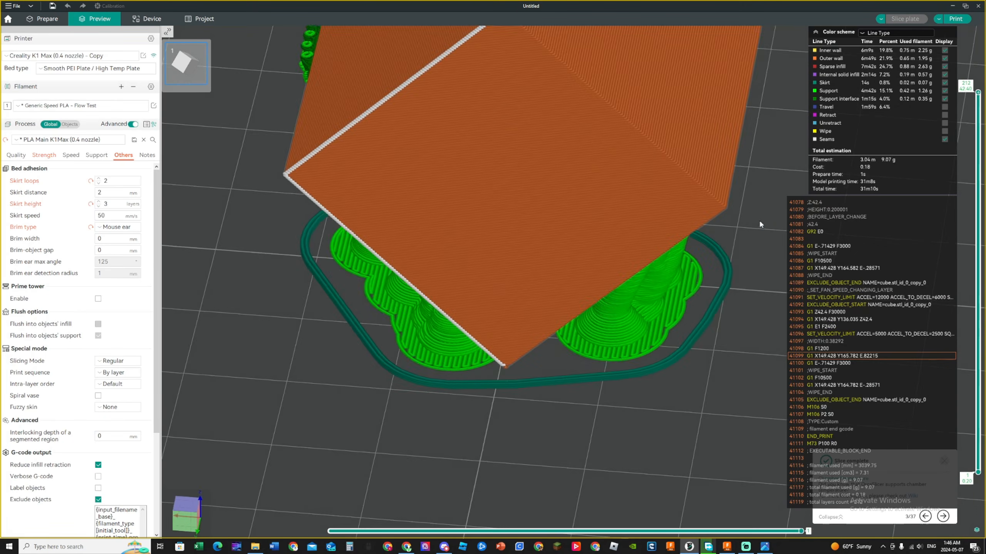
click(117, 239)
text(10)
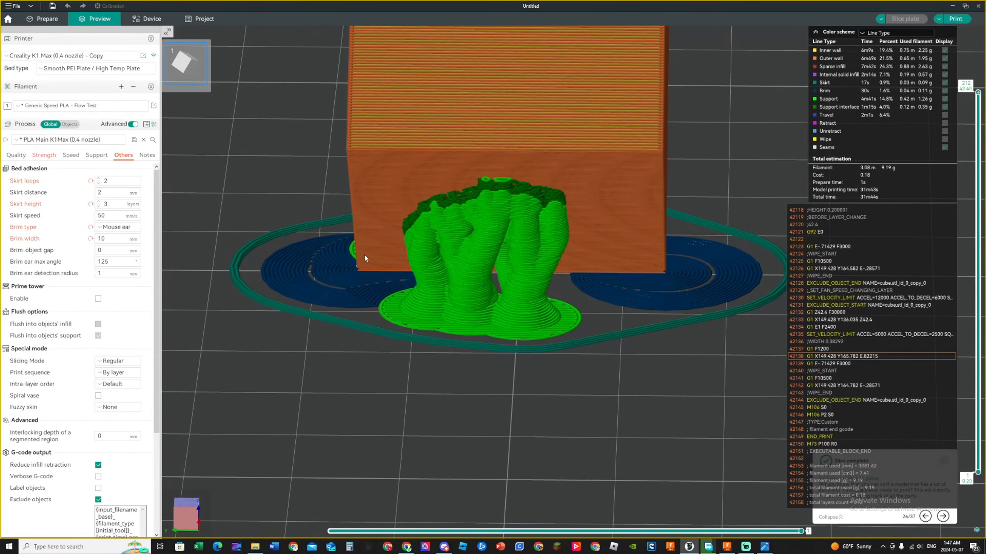
Examine the mouse ear brim from around and beneath the tilted cube
drag(364, 257, 512, 276)
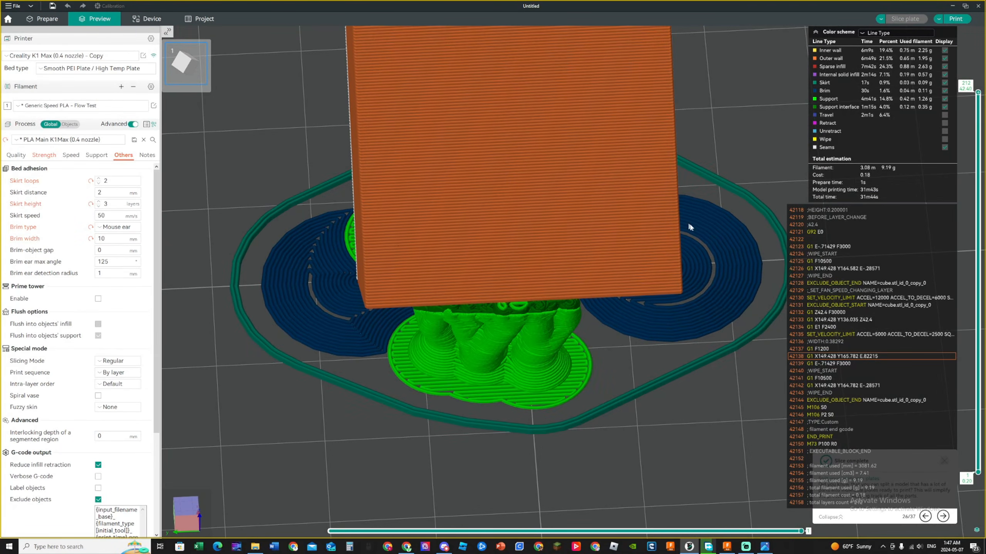
drag(341, 243, 509, 272)
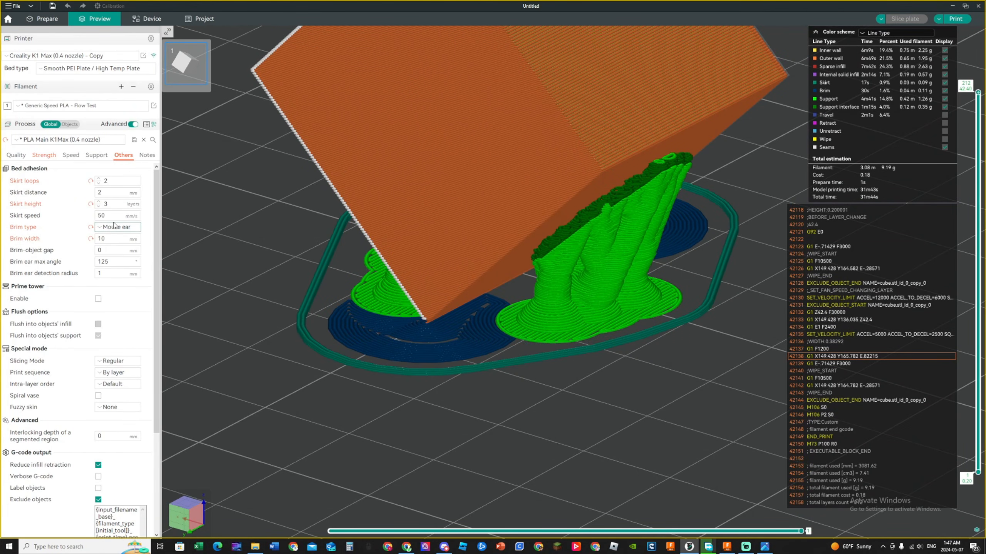
scroll(116, 225, down, 1)
scroll(406, 368, up, 5)
drag(406, 365, 562, 118)
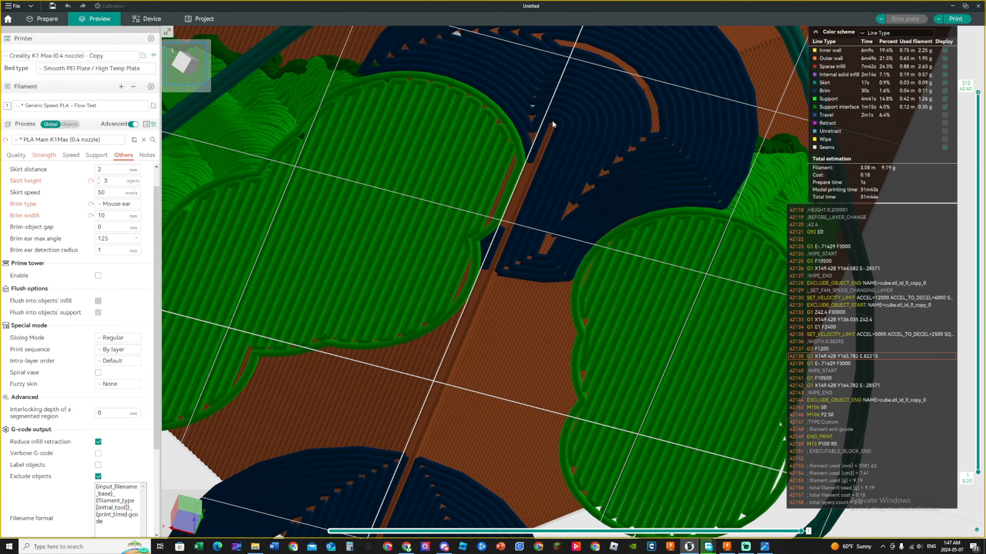
scroll(548, 109, down, 7)
drag(549, 109, 530, 170)
scroll(27, 249, down, 1)
scroll(217, 261, down, 4)
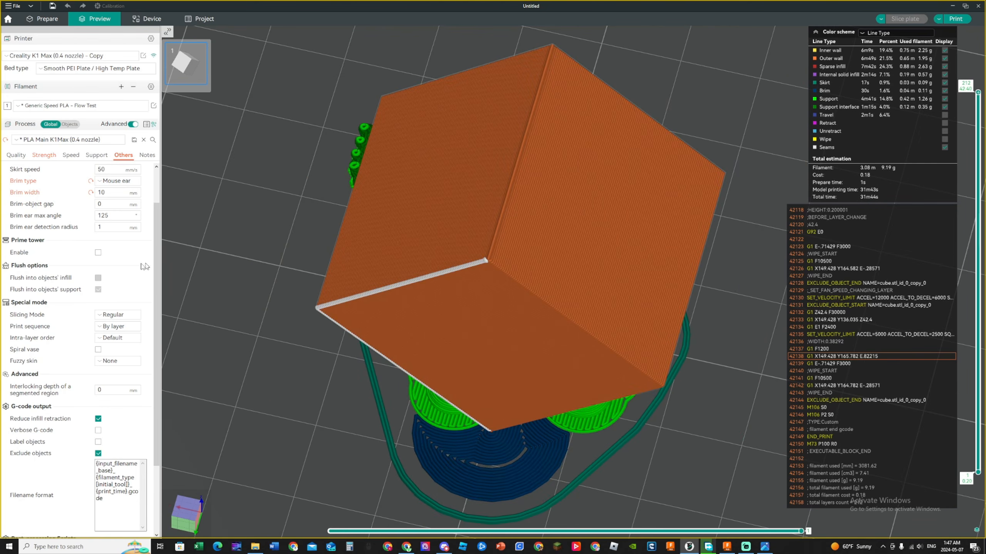
drag(266, 262, 271, 257)
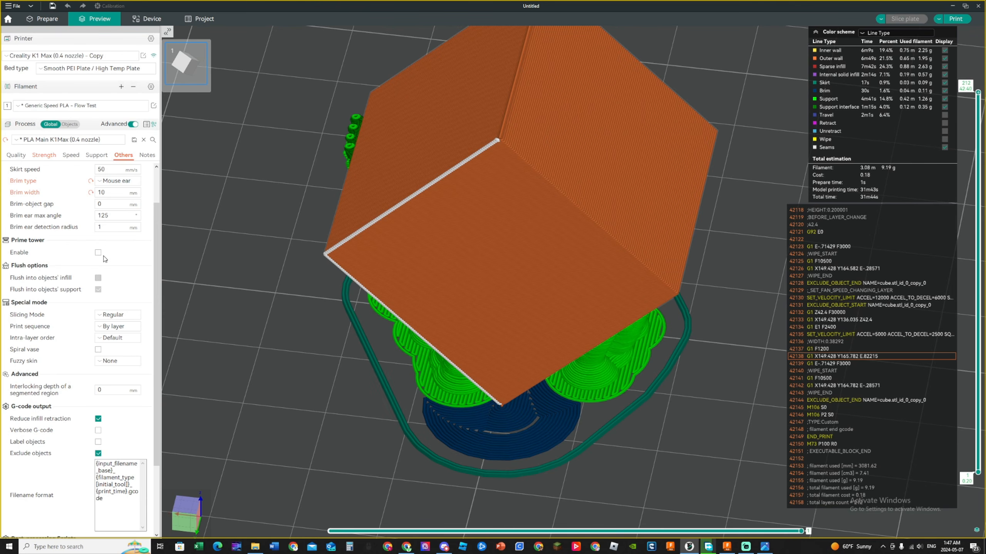
Review the Special mode choices for print sequence, slicing mode and intra-layer order alongside the sliced cube
scroll(256, 211, down, 3)
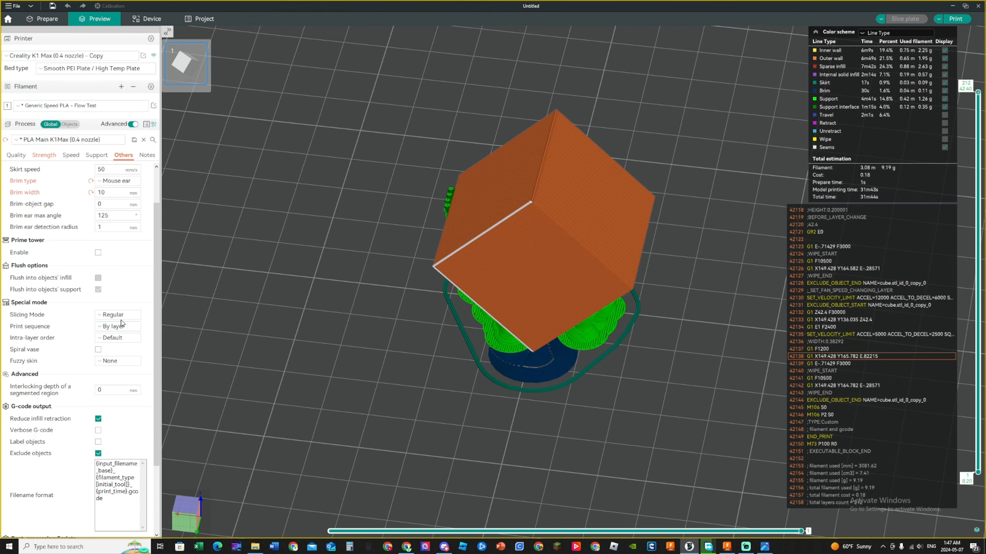
scroll(368, 257, down, 3)
scroll(554, 265, down, 2)
drag(571, 251, 454, 237)
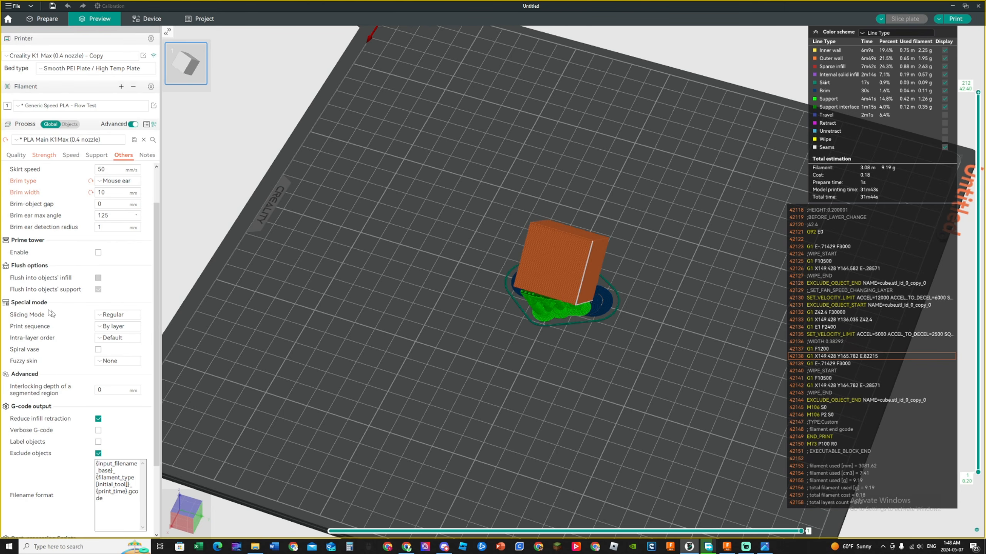
click(107, 327)
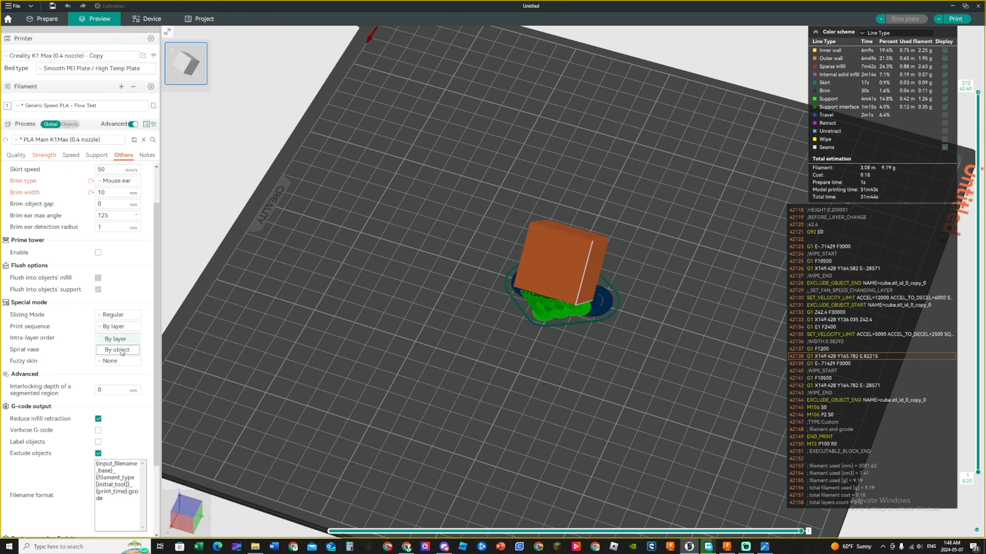
scroll(494, 128, down, 3)
drag(551, 223, 552, 260)
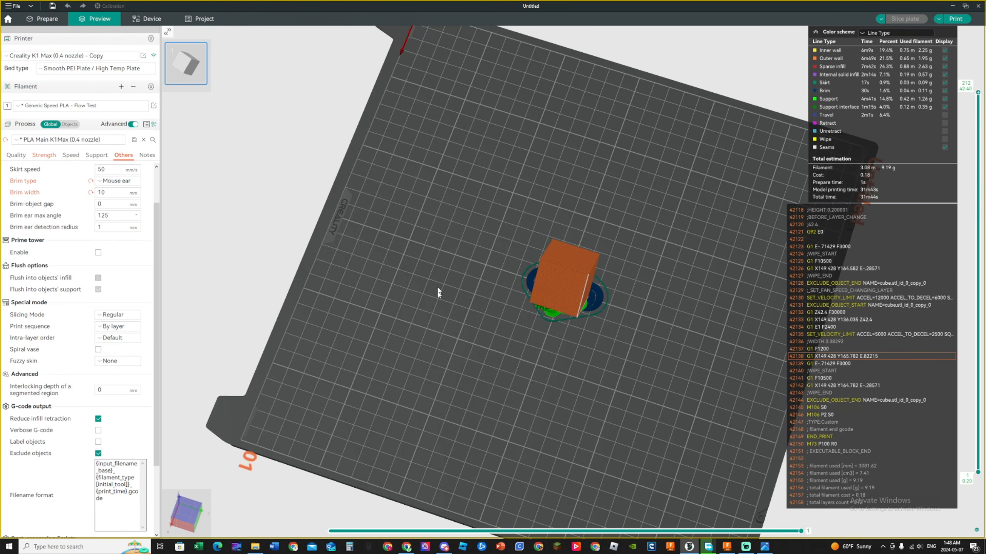
drag(404, 284, 402, 256)
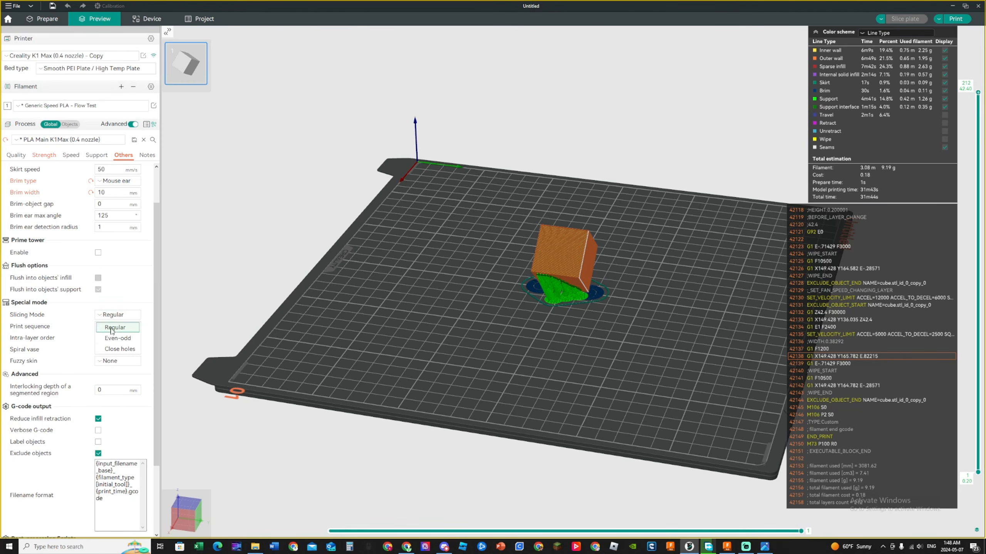
scroll(97, 318, down, 3)
click(119, 292)
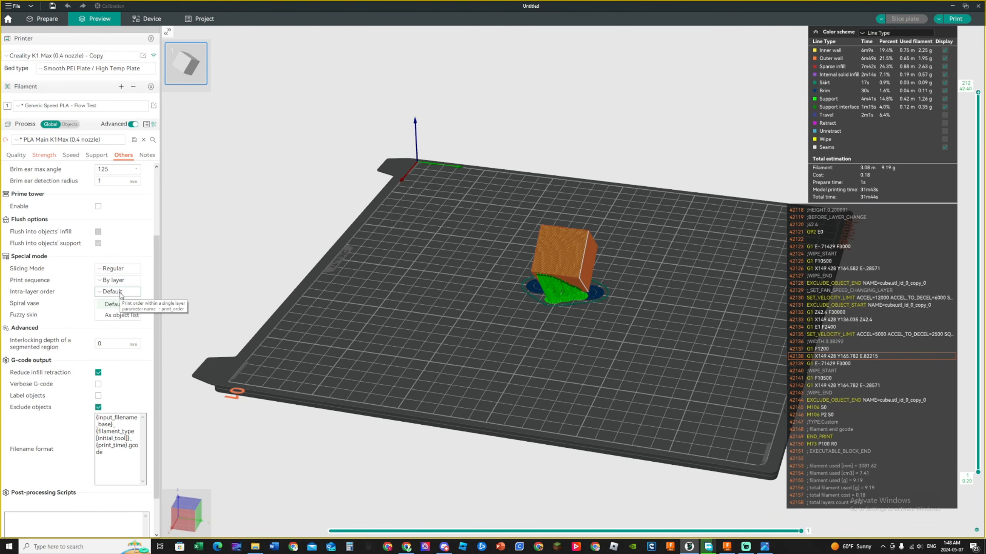
click(81, 291)
Enable Spiral vase, accept the automatic changes to the dependent settings and reslice the plate
click(97, 303)
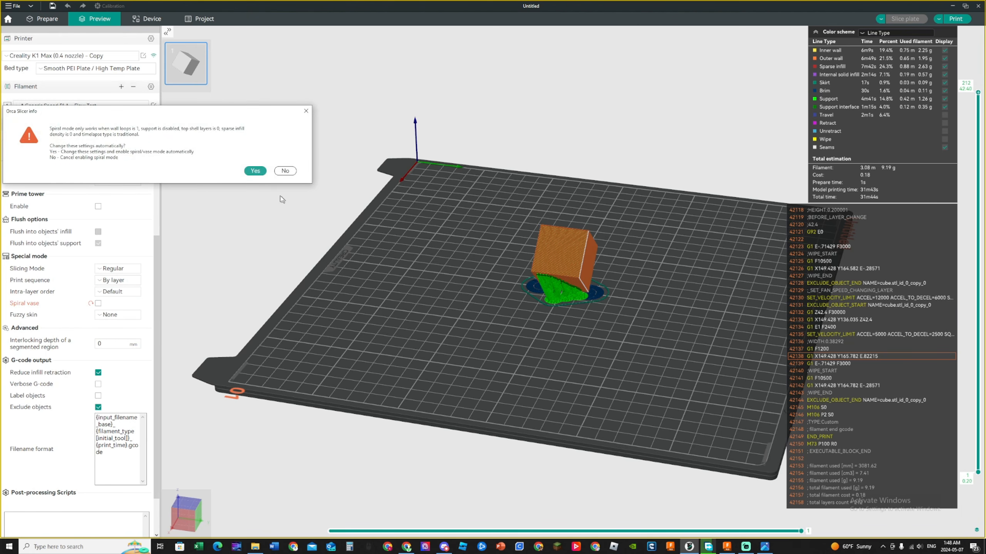
click(255, 171)
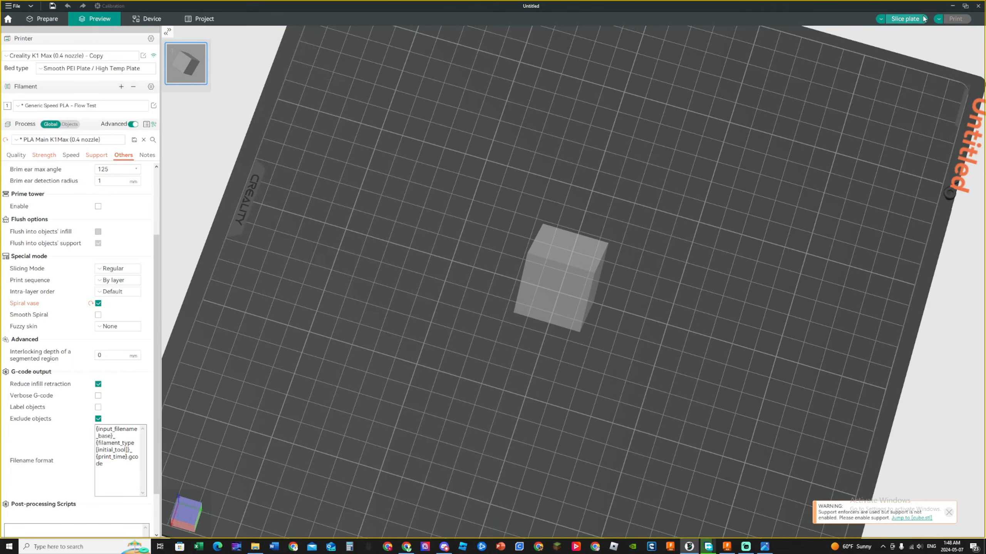
click(924, 19)
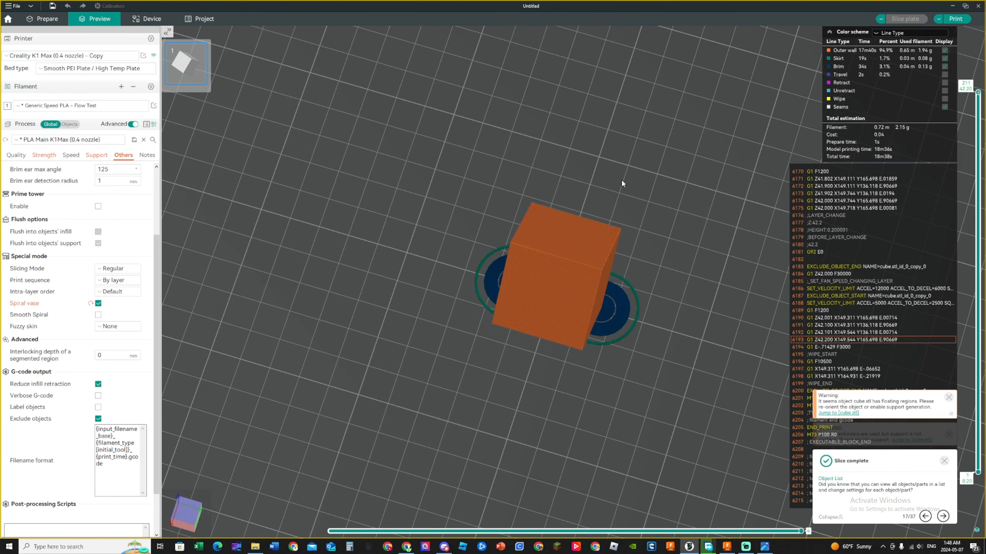
Lower the displayed layers of the spiral vase preview to layer 164 and inspect the hollow inside of the cube
drag(624, 179, 649, 144)
key(Down)
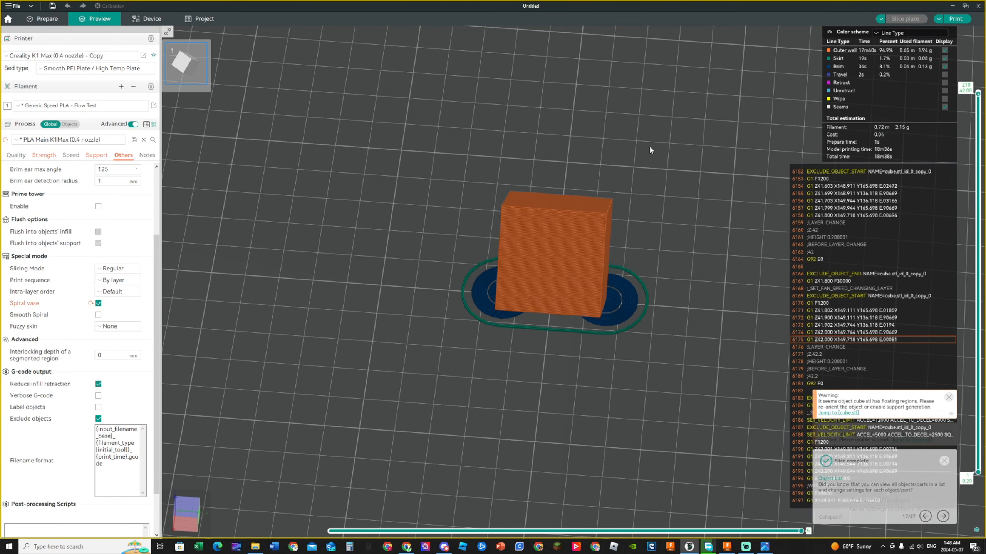
key(Down)
key(Down)
key(Down)
key(Down)
key(Down)
key(Down)
key(Down)
key(Down)
key(Down)
key(Down)
key(Down)
key(Down)
key(Down)
key(Down)
key(Down)
key(Down)
key(Down)
key(Down)
key(Down)
key(Down)
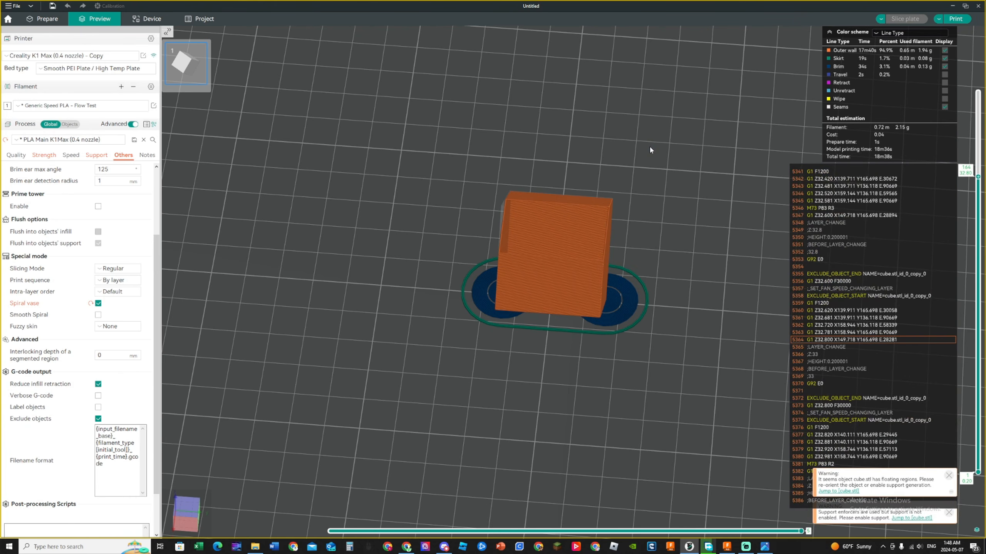
mouse_move(650, 148)
mouse_down()
mouse_move(658, 154)
mouse_move(660, 142)
mouse_up()
scroll(601, 175, up, 3)
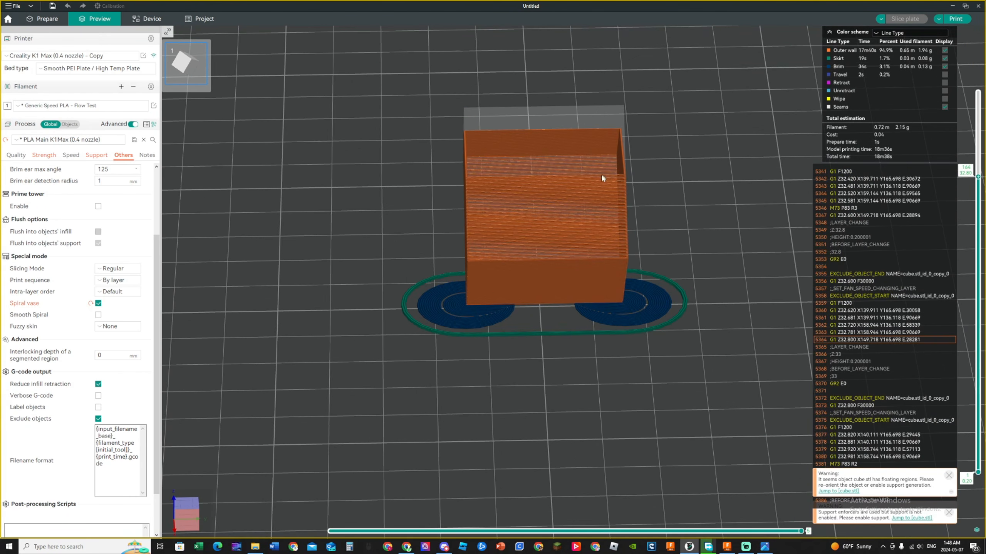
drag(601, 178, 652, 166)
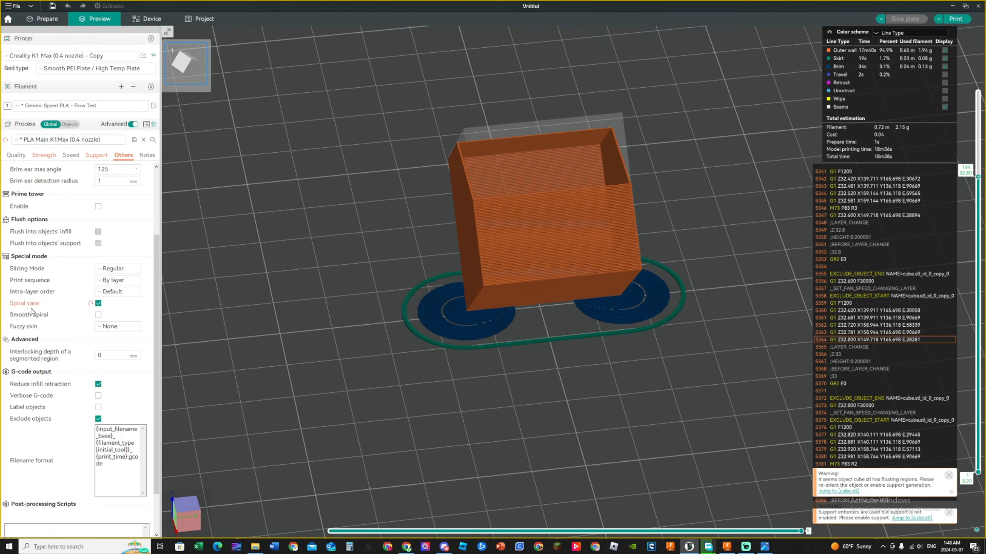
Enable Smooth Spiral for the vase mode, reslice the plate and inspect the cube's walls up close
click(98, 315)
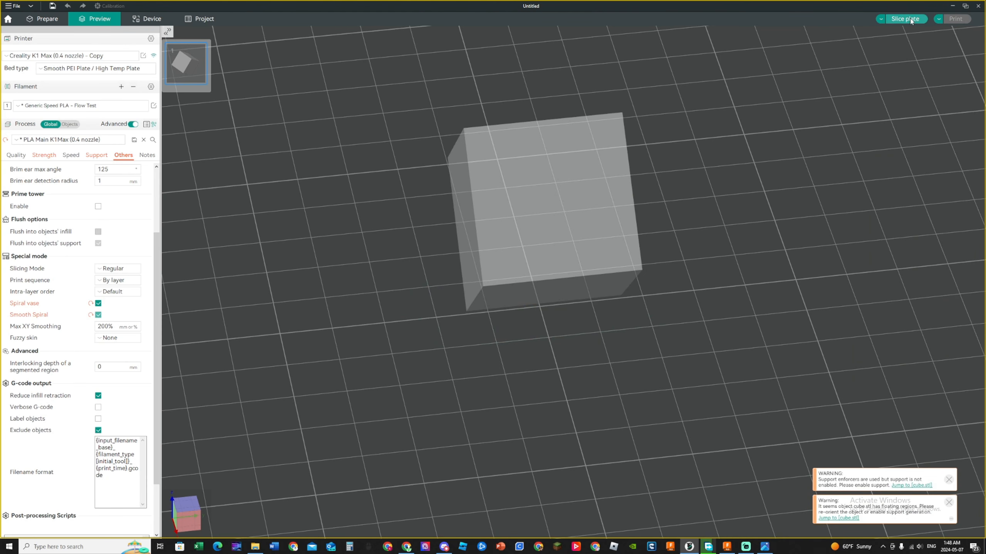
click(902, 18)
scroll(654, 184, up, 5)
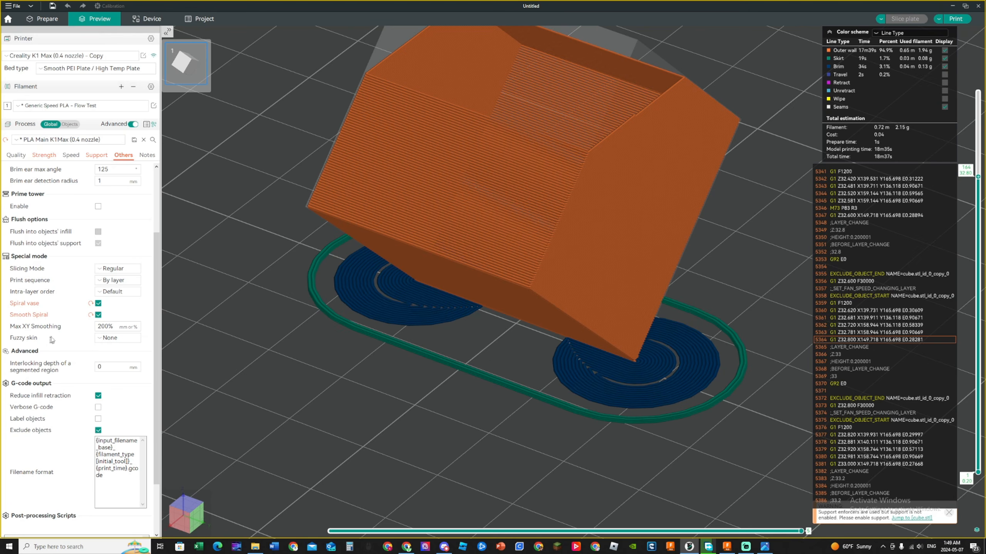
Set Fuzzy skin to Contour and reslice the plate
click(118, 337)
click(113, 361)
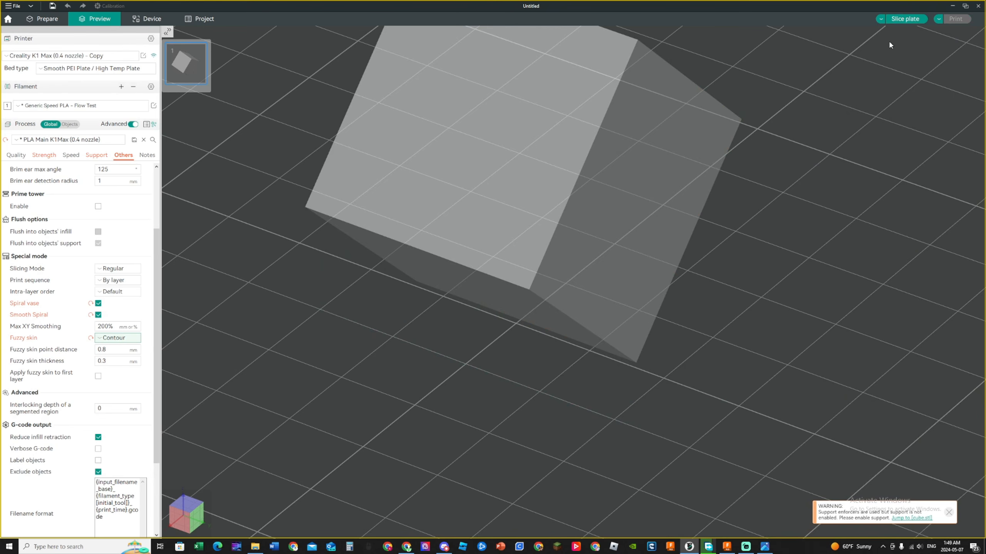
click(902, 19)
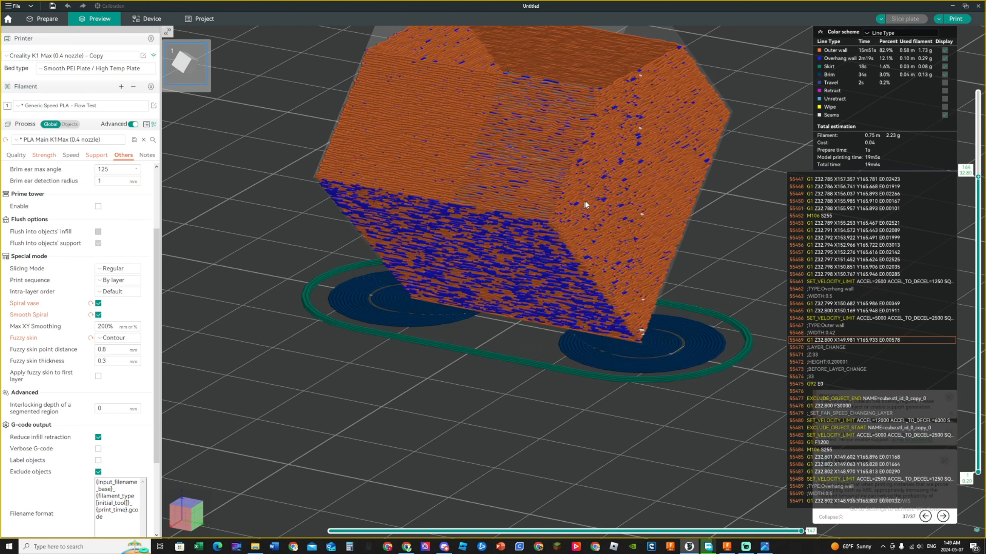
Examine the fuzzy skin texture outside and inside the cube, and review the G-code output and post-processing settings
drag(579, 192, 522, 208)
scroll(532, 247, up, 5)
drag(538, 254, 606, 366)
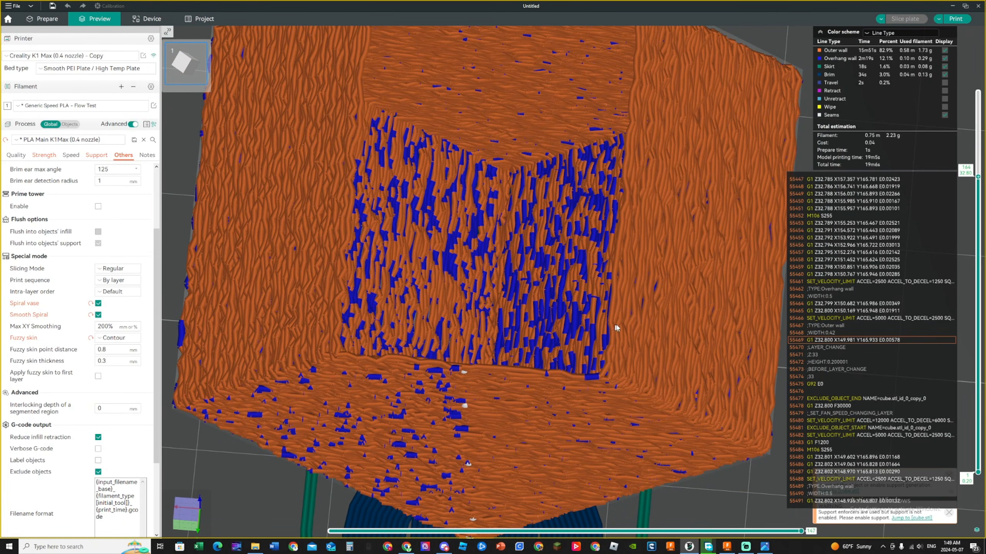
scroll(620, 265, down, 4)
drag(620, 259, 665, 252)
scroll(110, 313, down, 5)
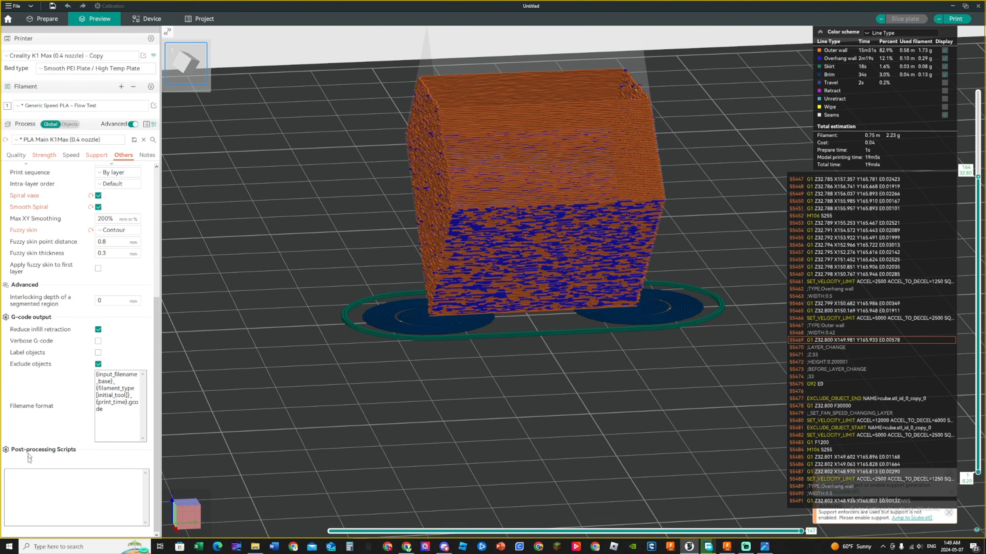
scroll(103, 280, up, 3)
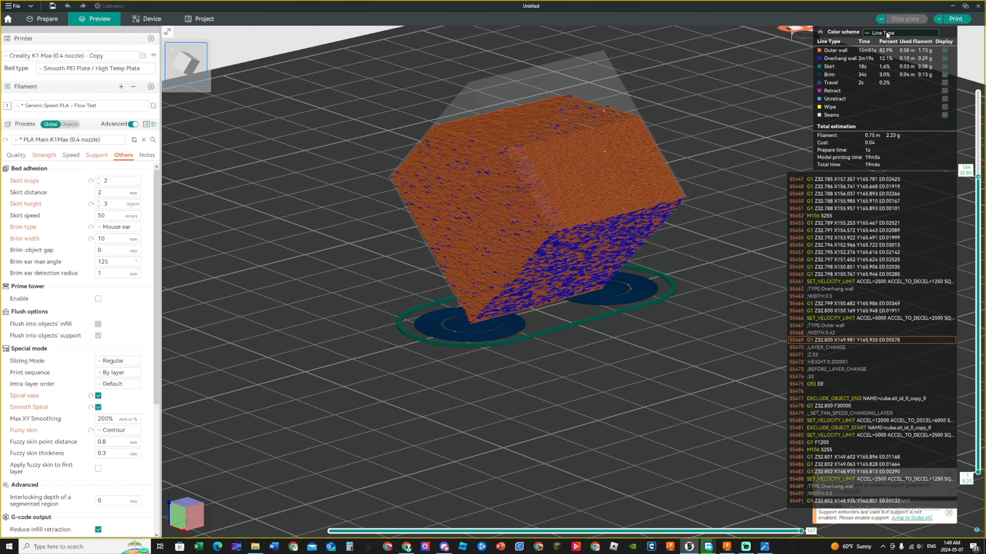
Color the sliced preview by Filament and view the cube from several sides
click(887, 34)
click(889, 50)
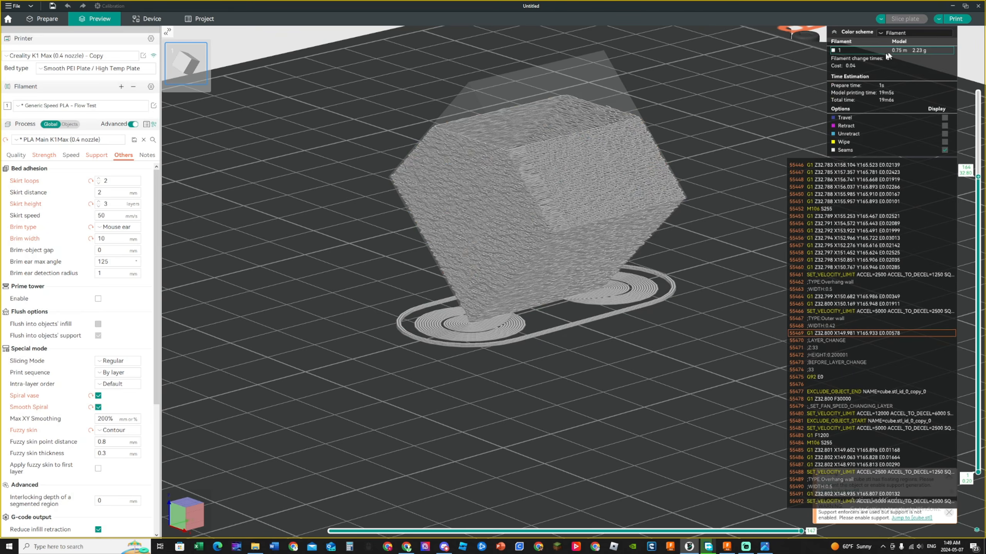
drag(718, 98, 748, 93)
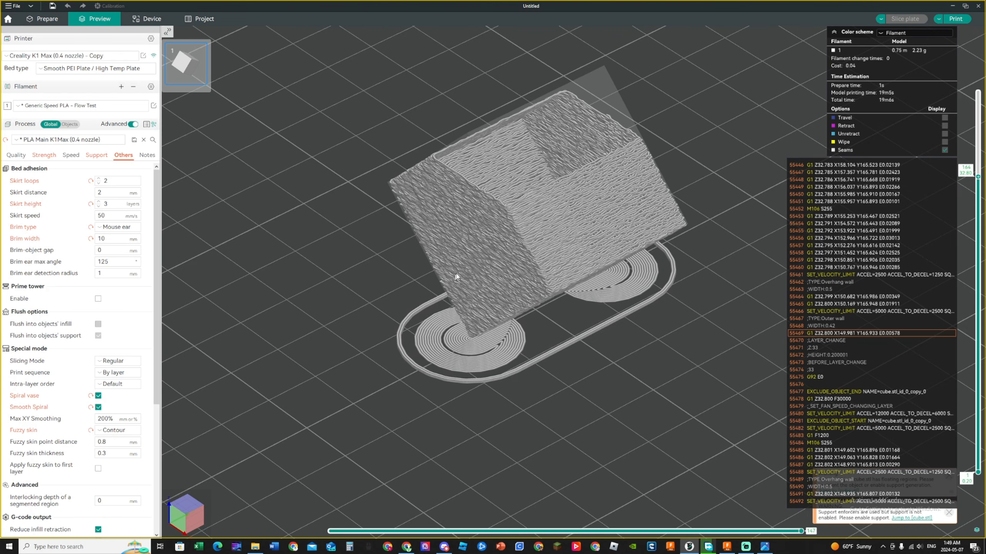
drag(456, 277, 584, 182)
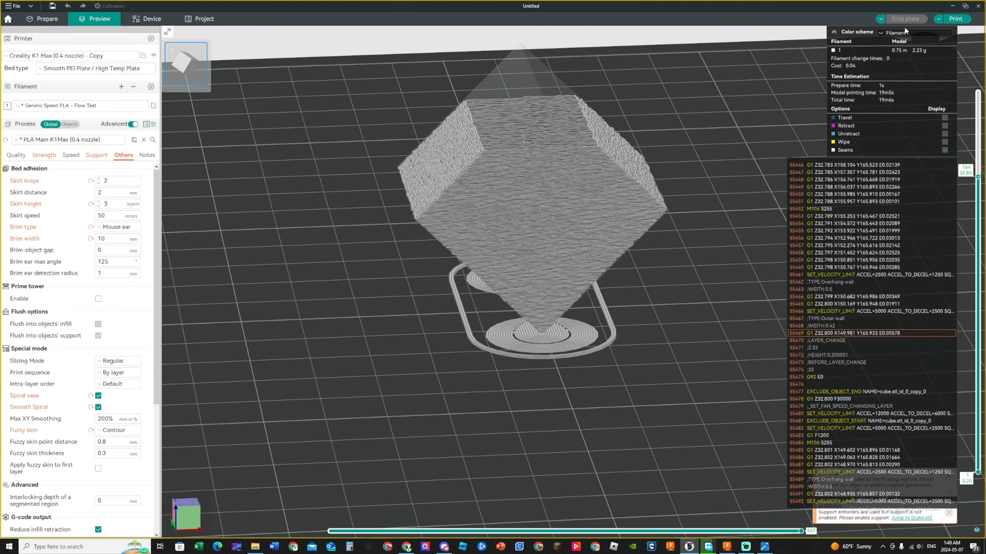
Color the preview by Speed and step back through the current layer's moves to check the nozzle speed
click(903, 33)
click(895, 57)
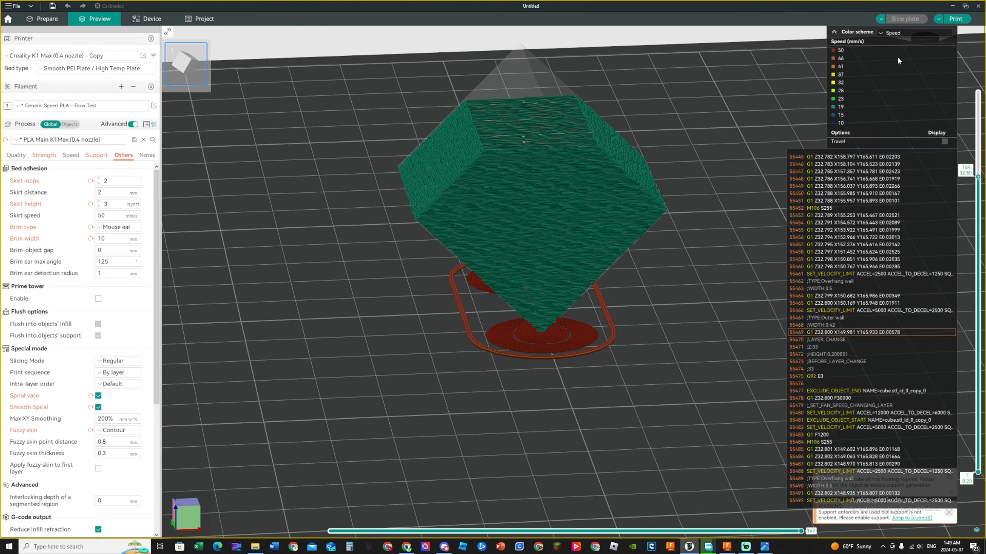
drag(625, 131, 618, 167)
scroll(621, 170, up, 2)
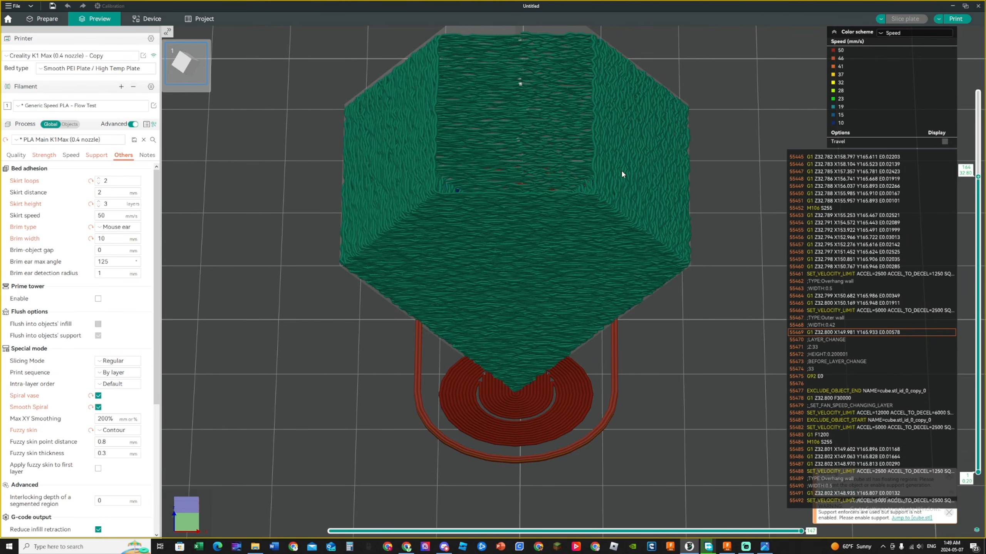
drag(798, 532, 576, 527)
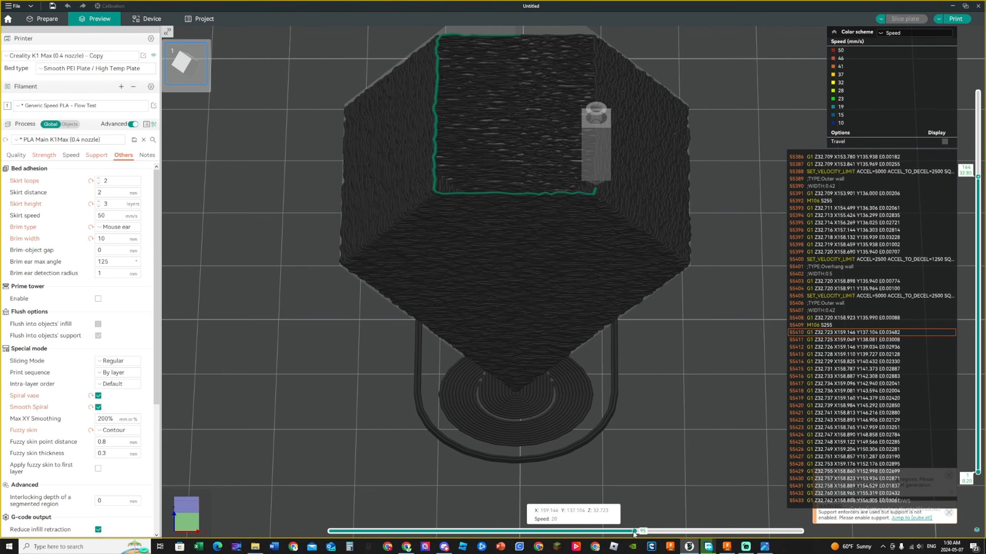
mouse_move(634, 534)
mouse_down()
mouse_move(375, 531)
mouse_move(519, 513)
mouse_move(625, 522)
mouse_up()
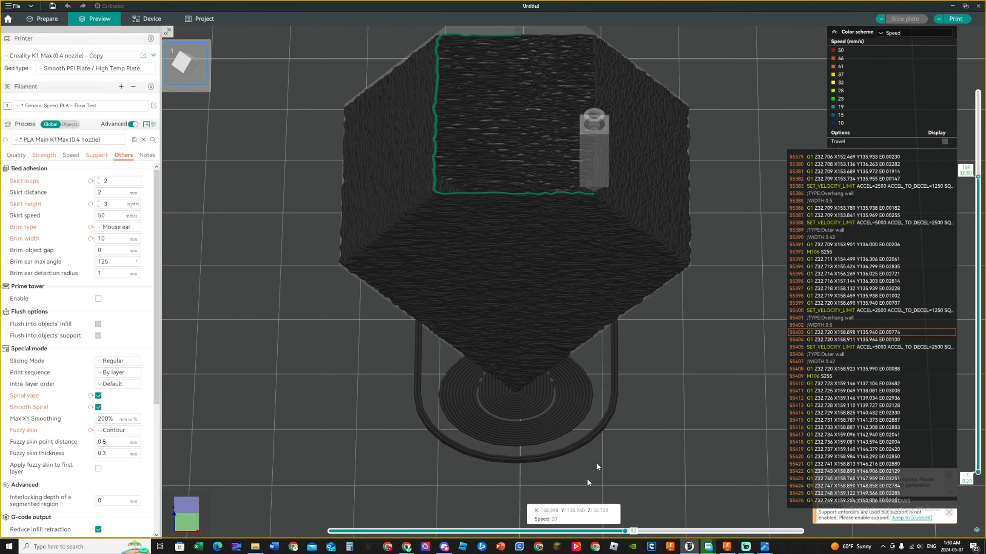
Color the preview by Layer Height and by Line Width, scrubbing through the current layer's moves
click(904, 33)
click(896, 66)
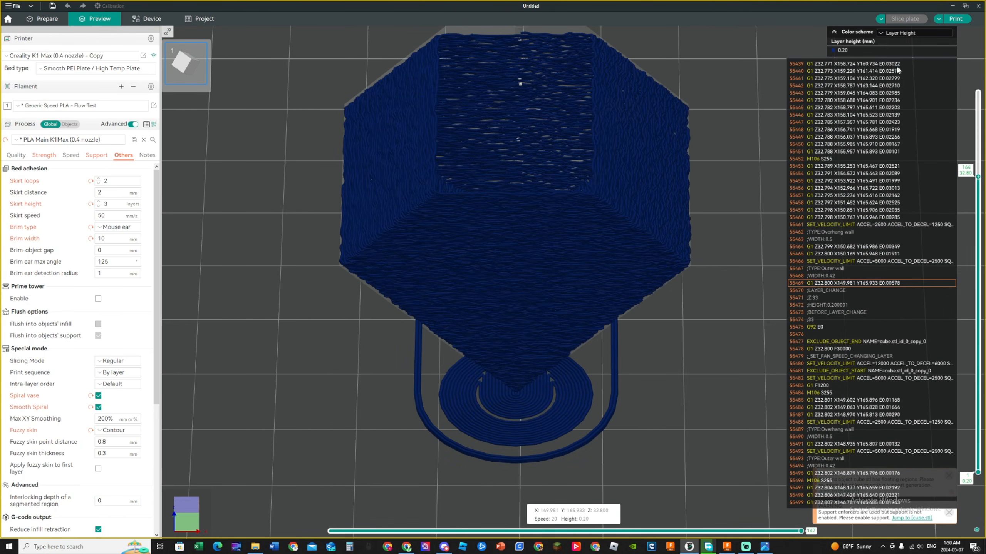
drag(540, 531, 669, 531)
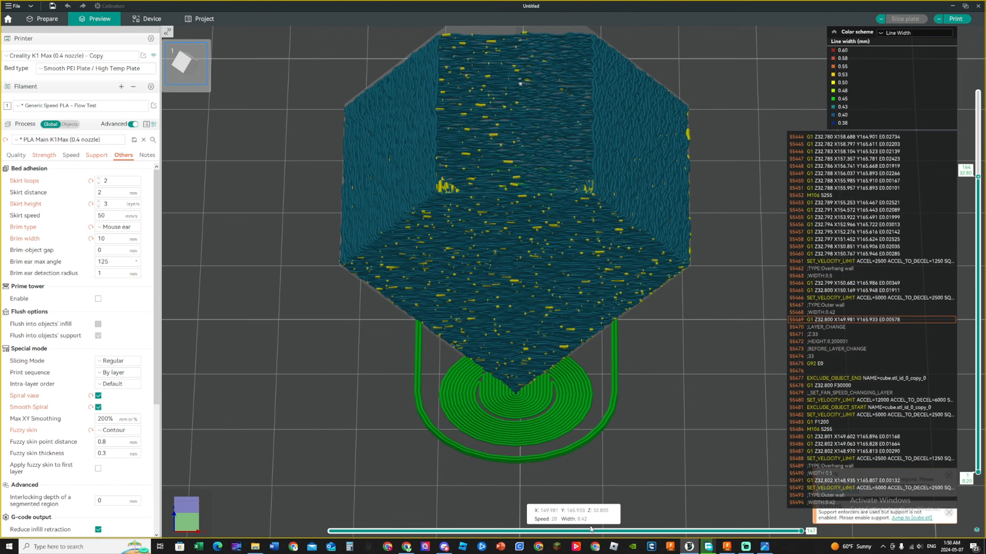
drag(588, 530, 659, 531)
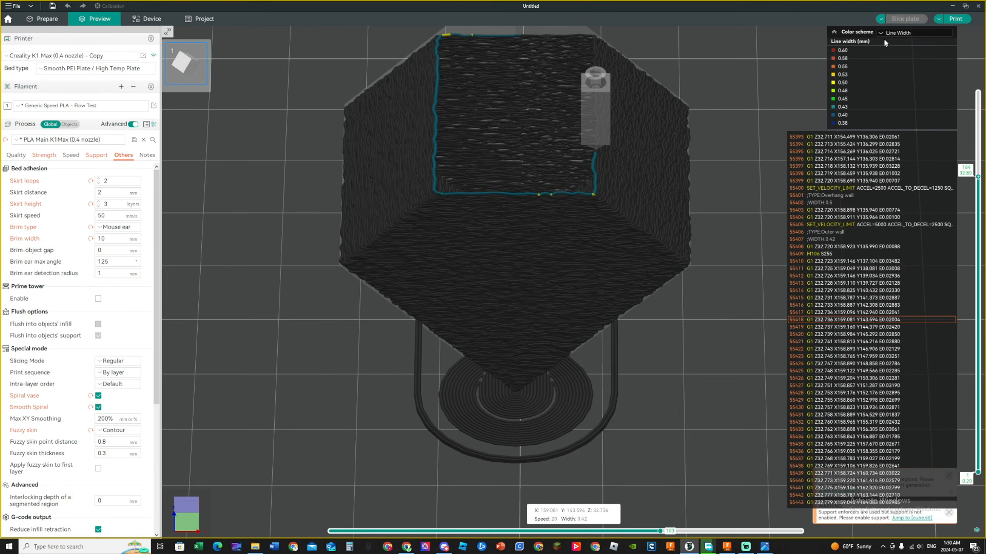
Color the preview by Flow and scrub through the current layer's moves to check the volumetric flow rate
click(906, 32)
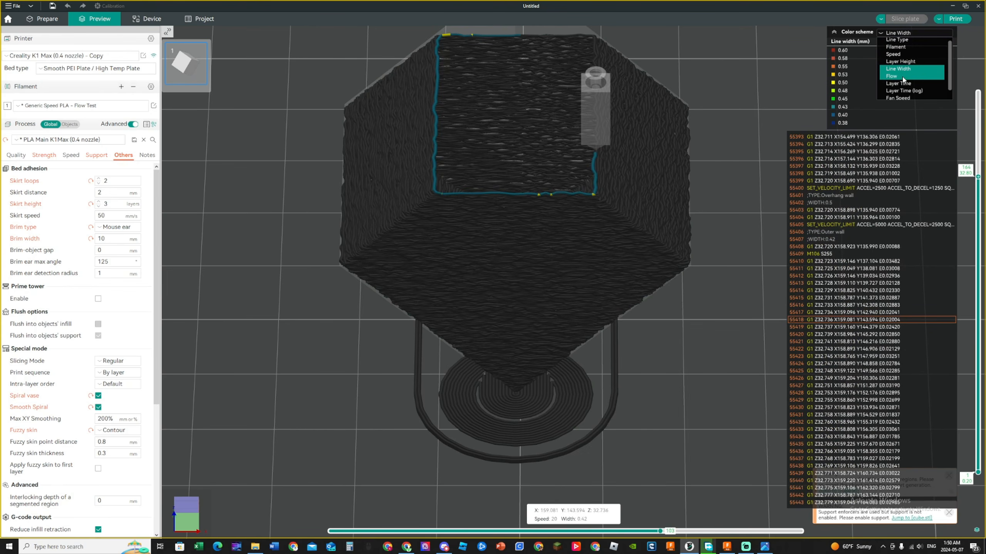
click(902, 75)
drag(635, 535, 570, 516)
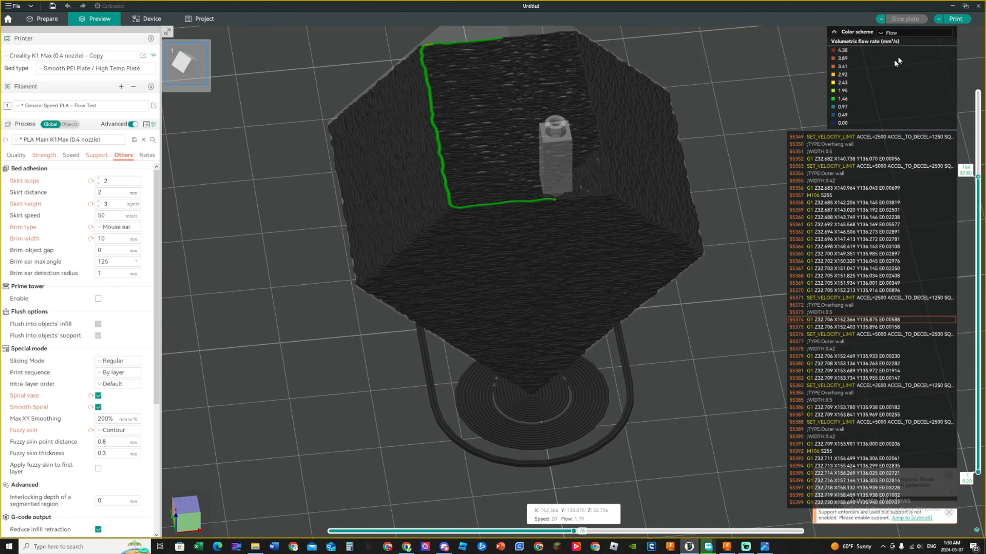
Return the preview coloring to Line Type and view the whole fuzzy cube from another angle
click(928, 33)
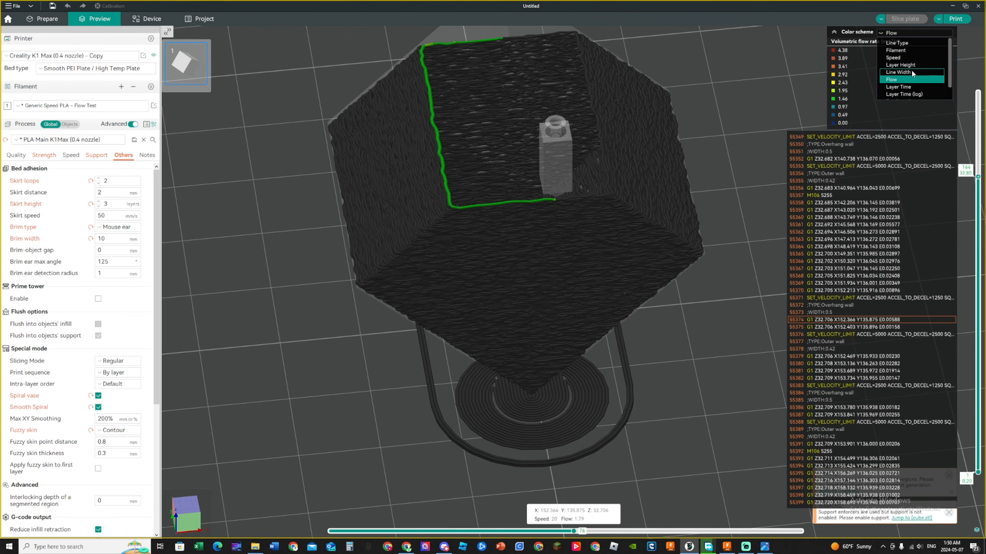
click(914, 43)
scroll(692, 116, down, 5)
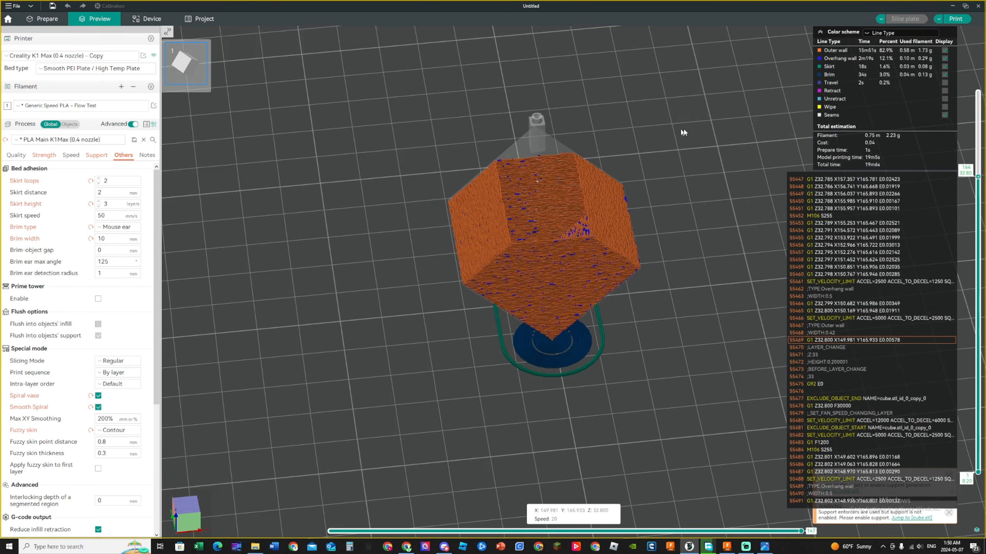
mouse_move(684, 132)
mouse_down()
mouse_move(676, 141)
mouse_move(667, 124)
mouse_up()
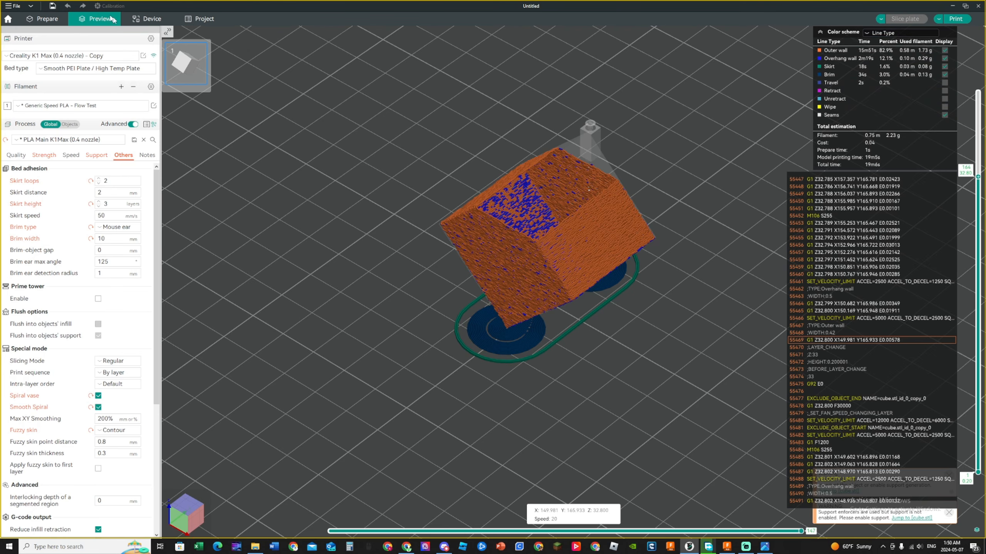
Open the connected printer's Fluidd dashboard and look over its camera, tool and console sections
click(151, 20)
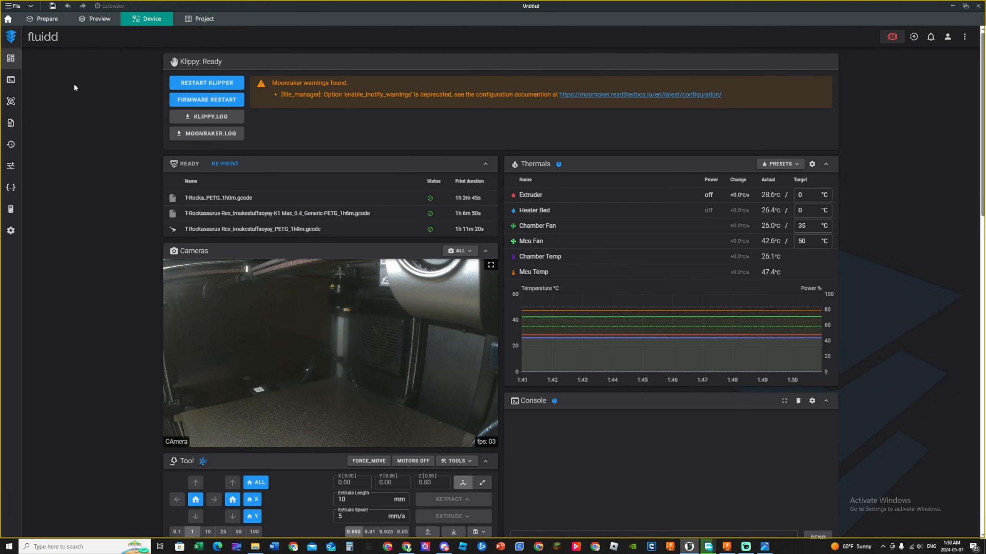
scroll(75, 88, down, 4)
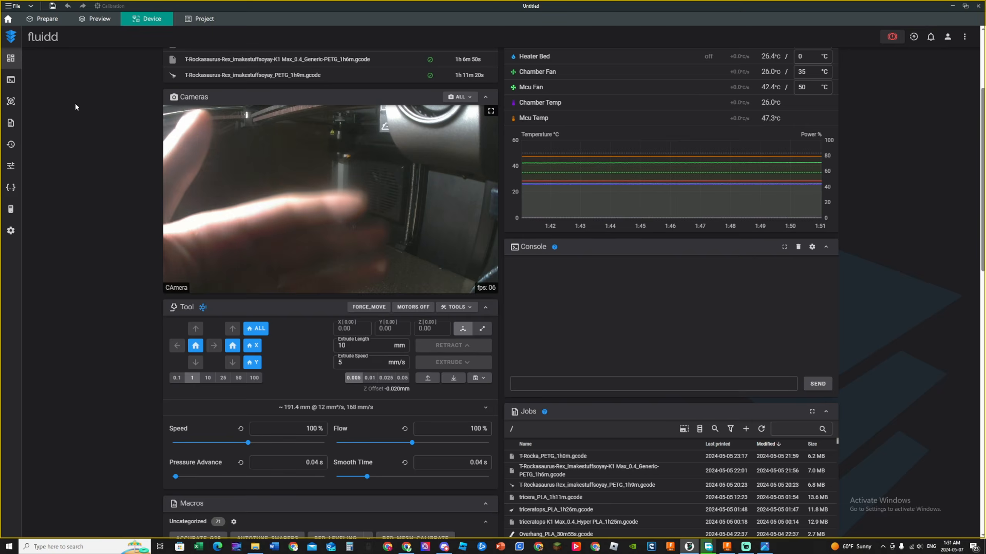
scroll(76, 104, up, 4)
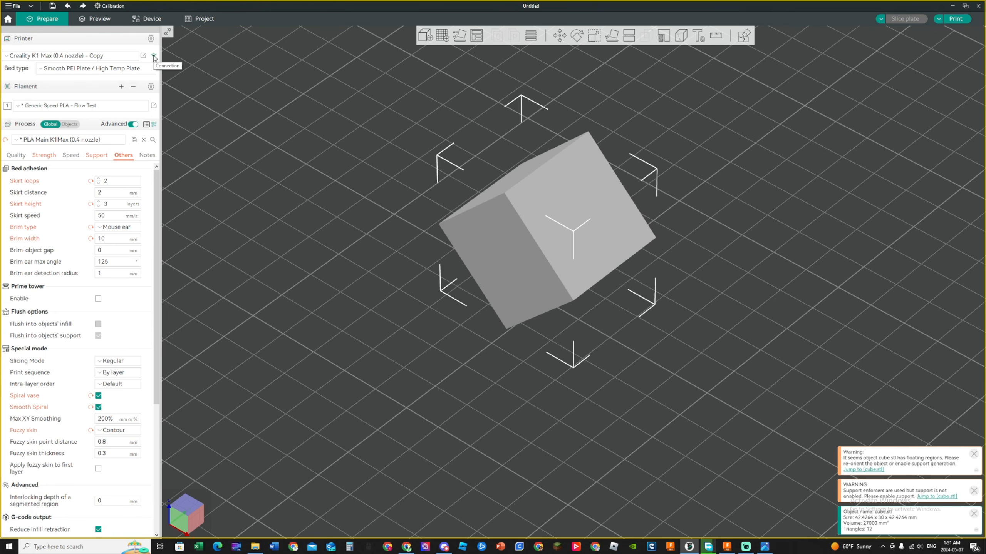
Check the port at the end of the printer's hostname in its connection settings, leaving them unchanged
click(153, 57)
drag(447, 273, 470, 274)
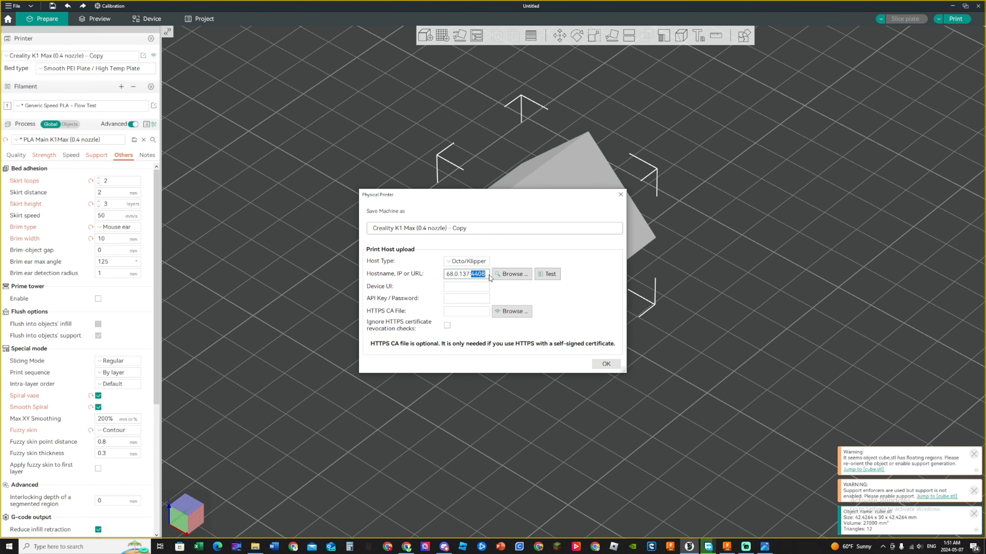
click(620, 194)
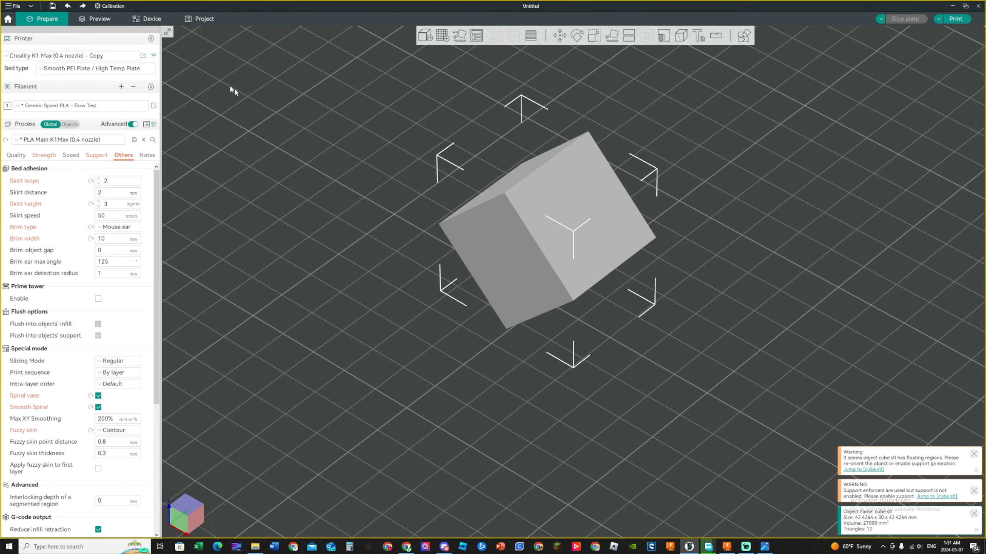
Return to the printer's dashboard and examine the extruder, heater bed, chamber fan and Mcu fan target temperatures and the temperature graph
click(149, 19)
scroll(334, 121, down, 2)
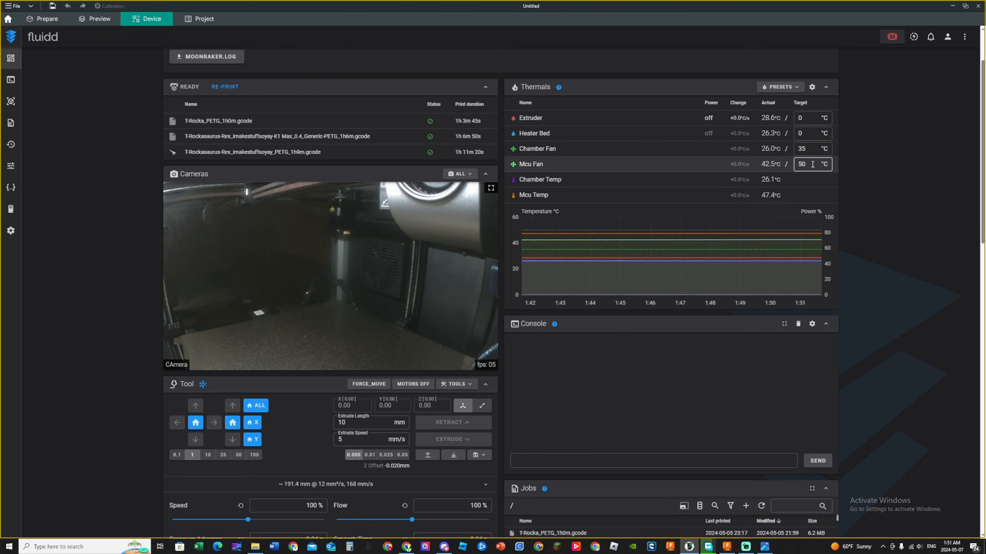
click(796, 164)
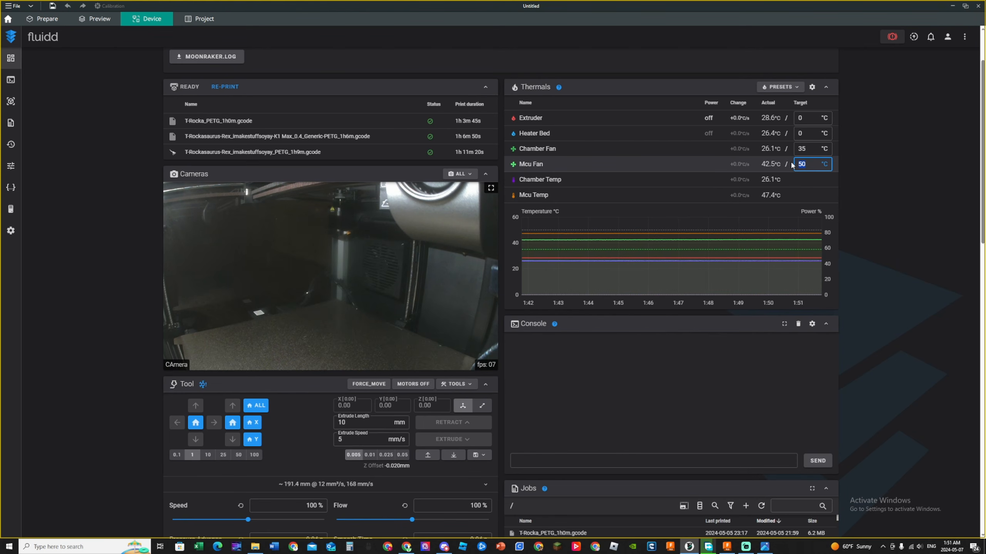
click(805, 134)
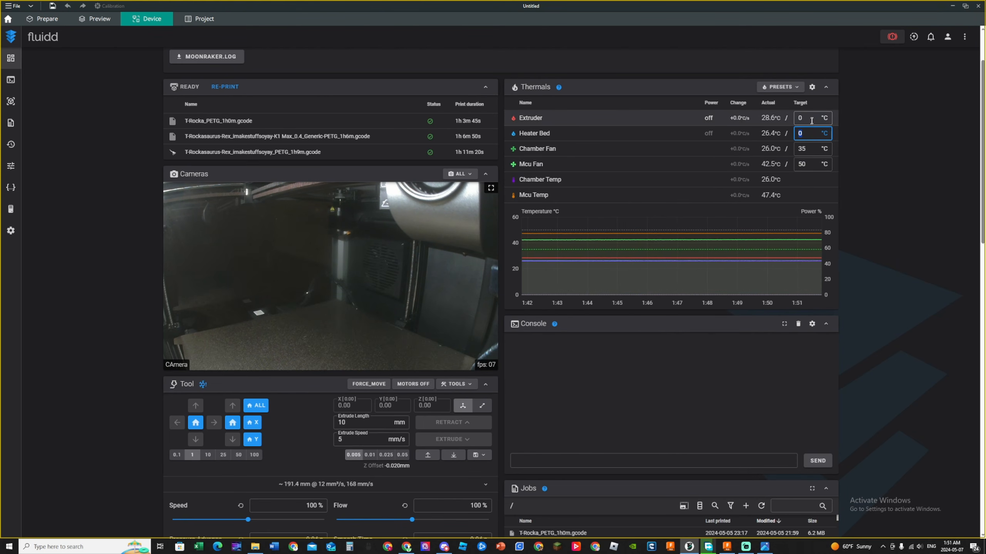
click(807, 150)
click(807, 120)
click(806, 164)
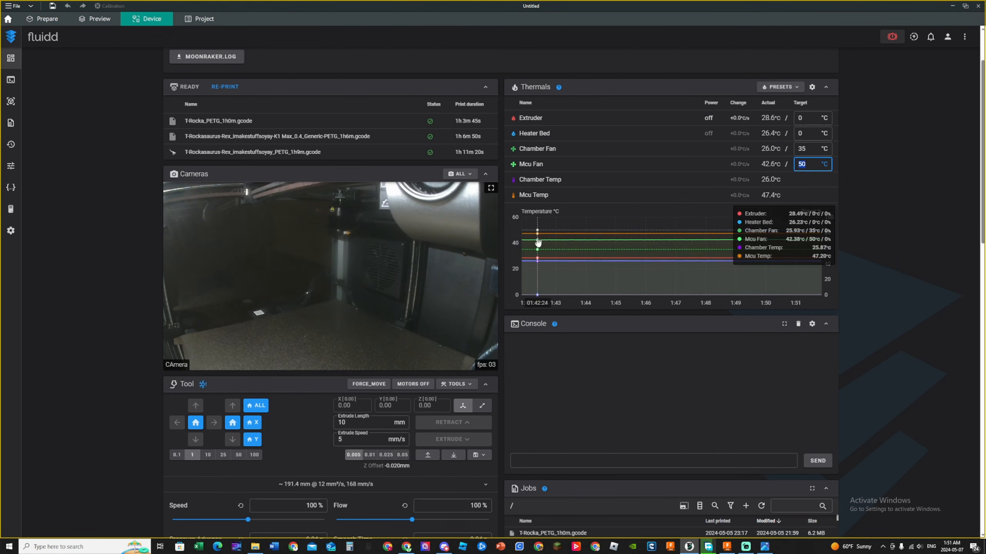
click(538, 243)
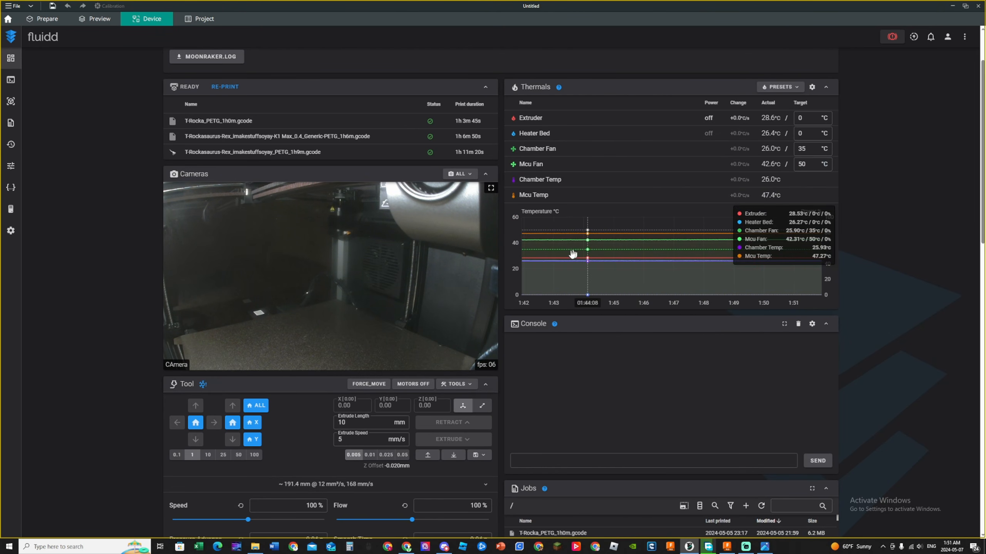
Home the printer's X and Y axes and move the toolhead in the positive Y direction to Y 8.00
scroll(573, 255, down, 6)
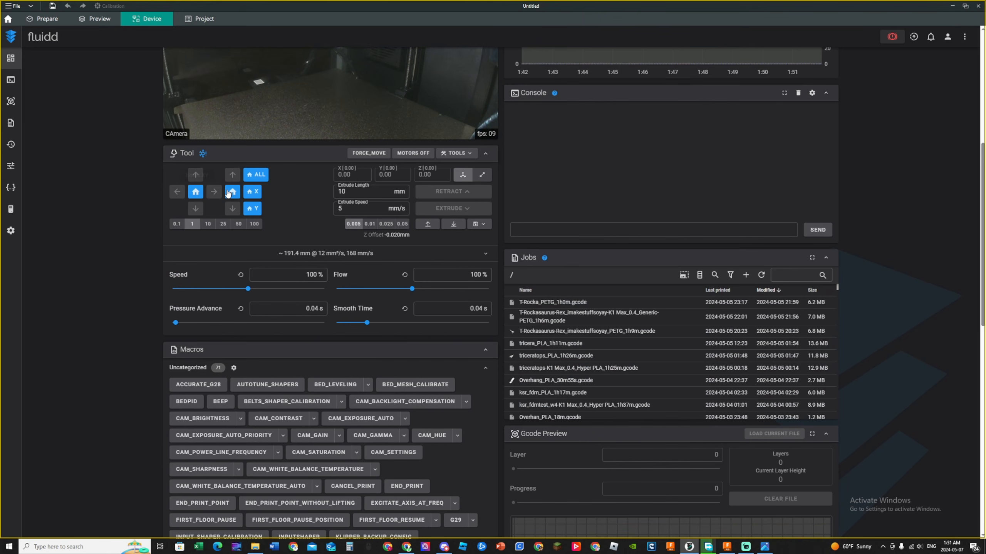
scroll(209, 271, up, 4)
click(197, 348)
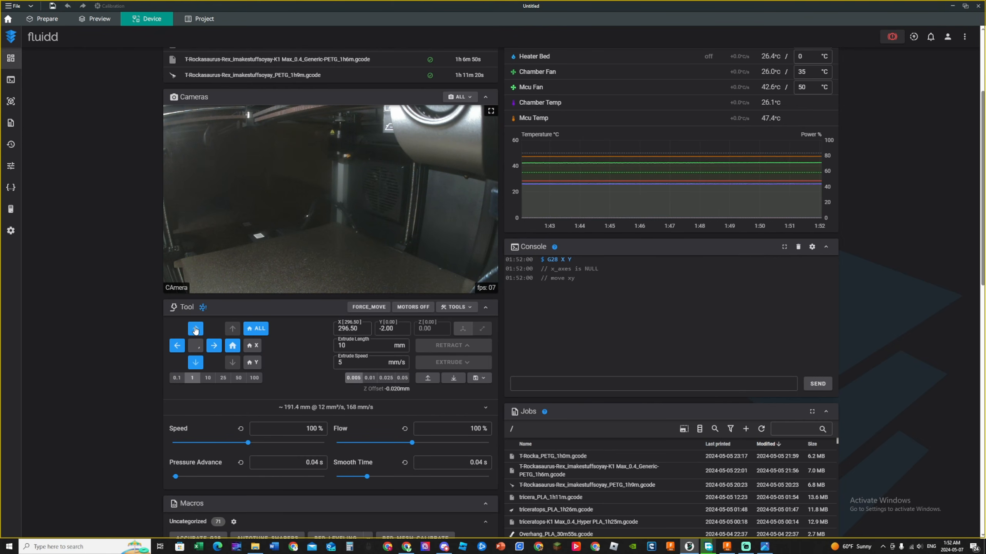
click(195, 329)
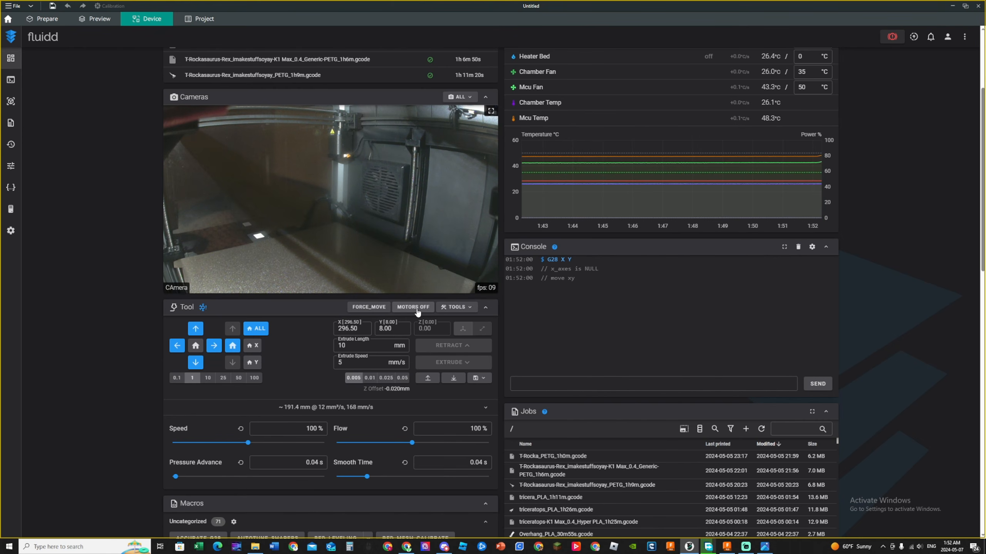
Inspect the extrude length, extrude speed and retract controls, and the extruder's target temperature
scroll(417, 312, down, 2)
double_click(384, 268)
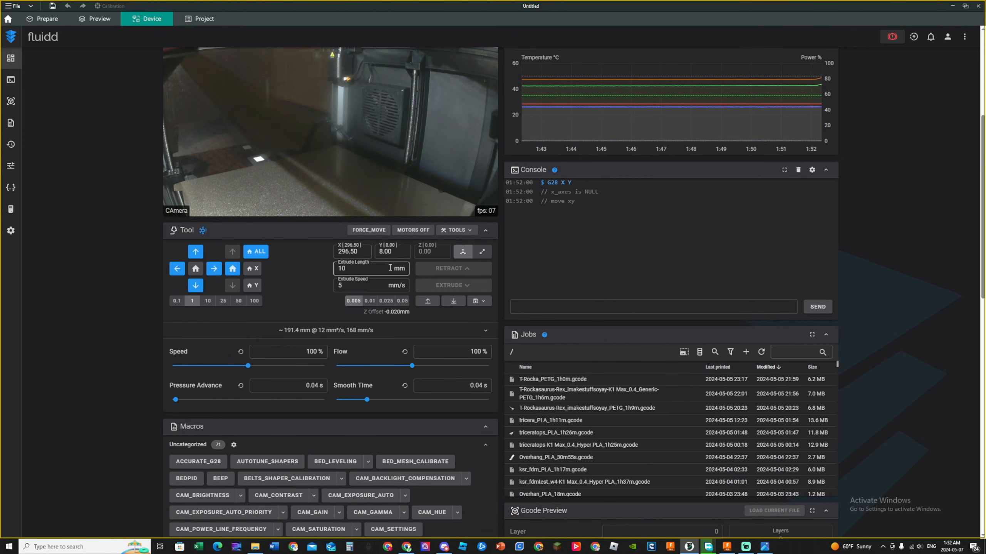
double_click(364, 285)
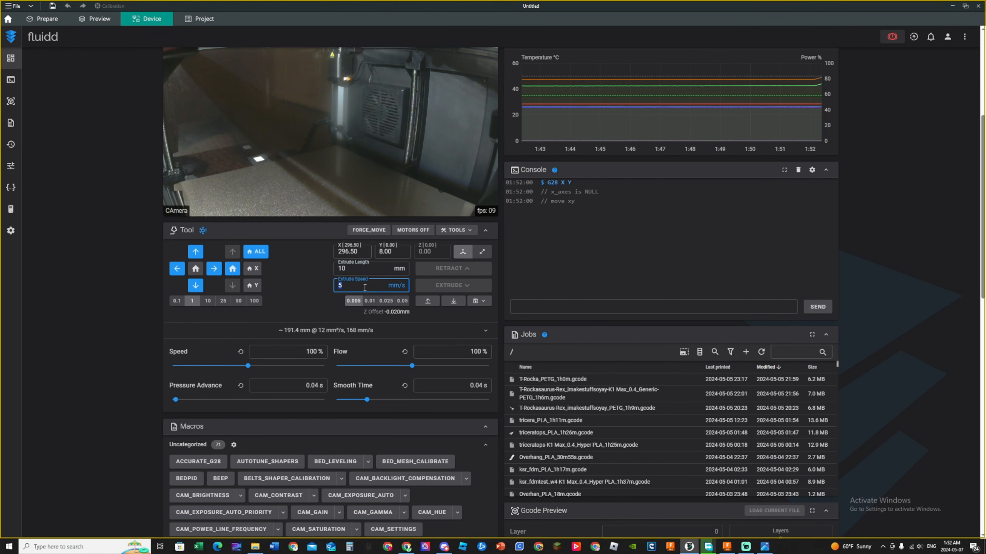
click(451, 265)
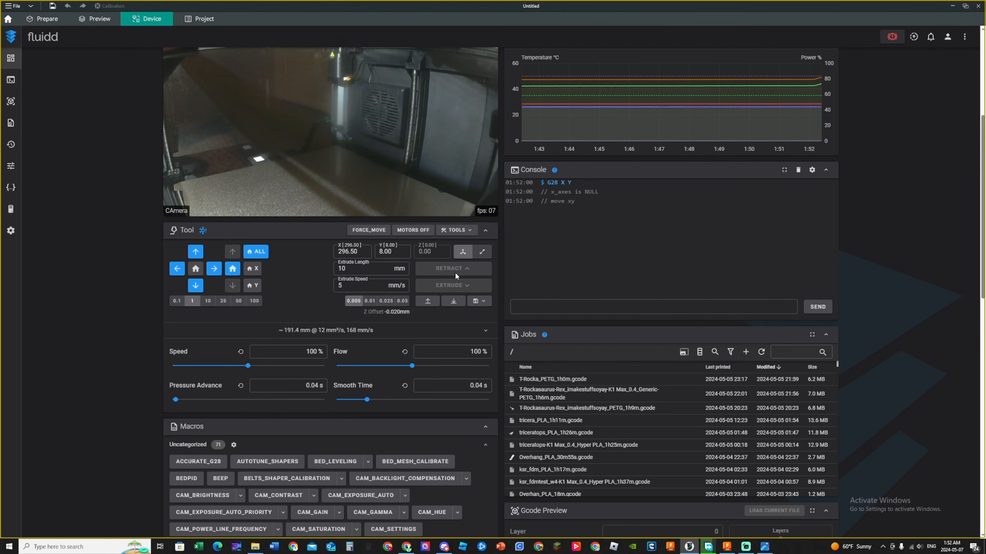
scroll(454, 271, up, 6)
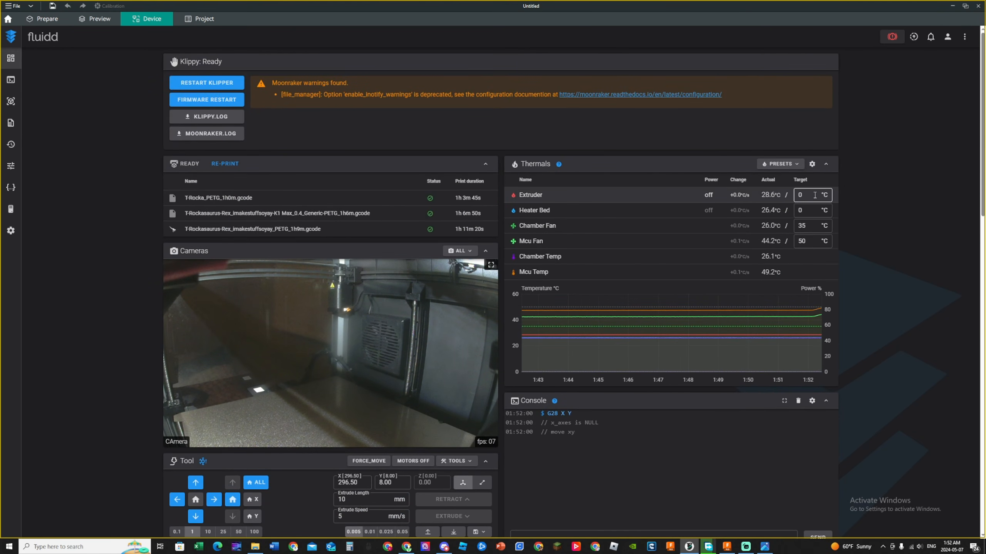
Examine the dashboard's speed and flow controls, macros, fans and outputs, and printer limits
scroll(333, 286, down, 10)
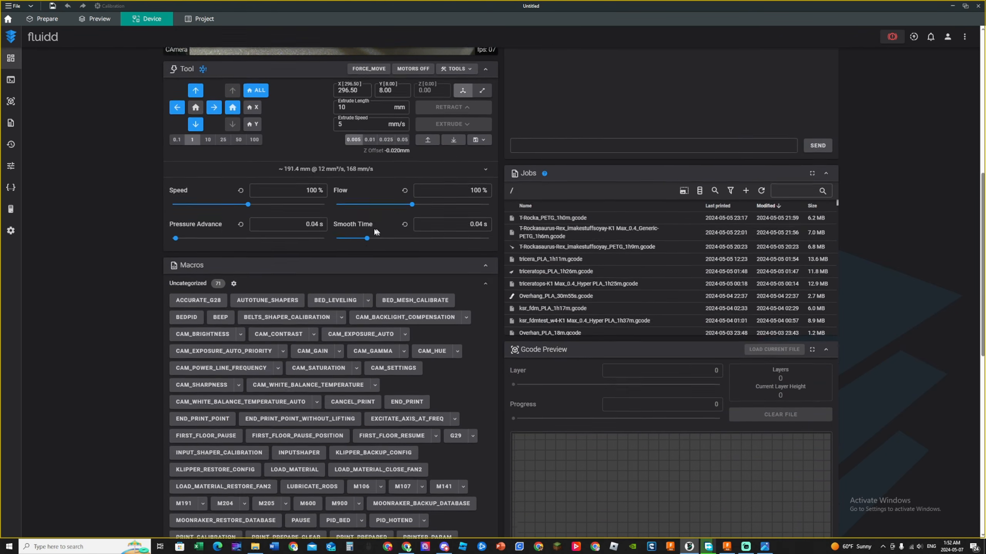
scroll(382, 201, down, 4)
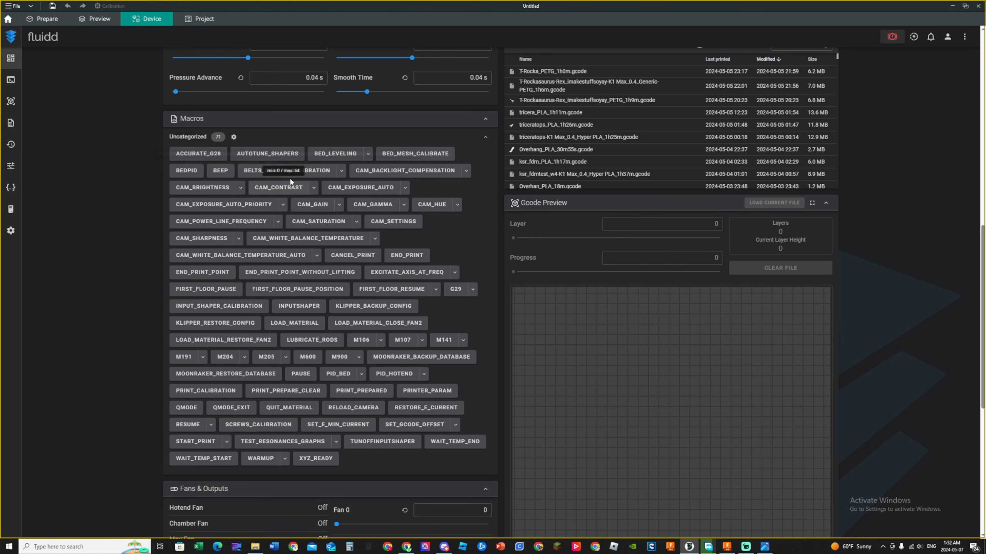
scroll(365, 275, down, 9)
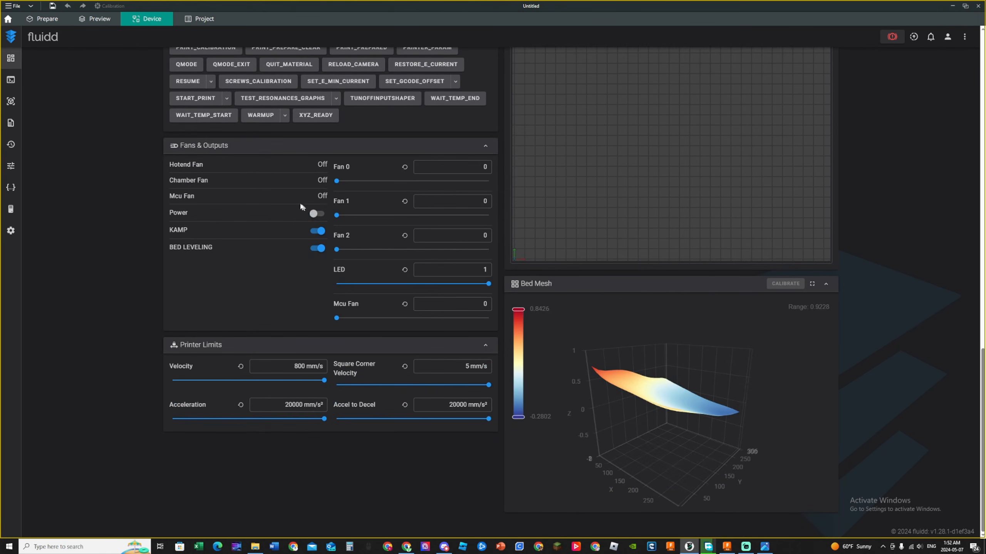
scroll(235, 308, up, 4)
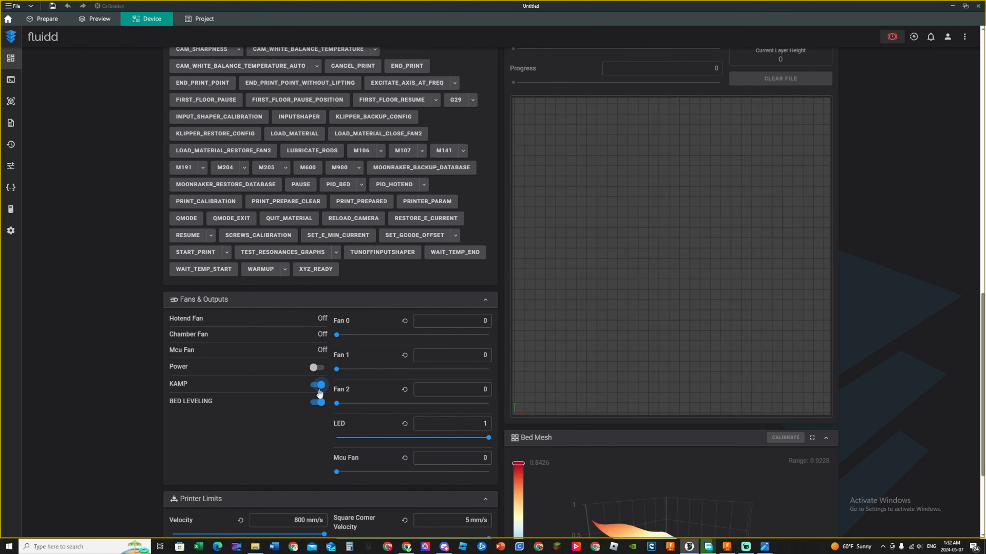
scroll(316, 404, down, 2)
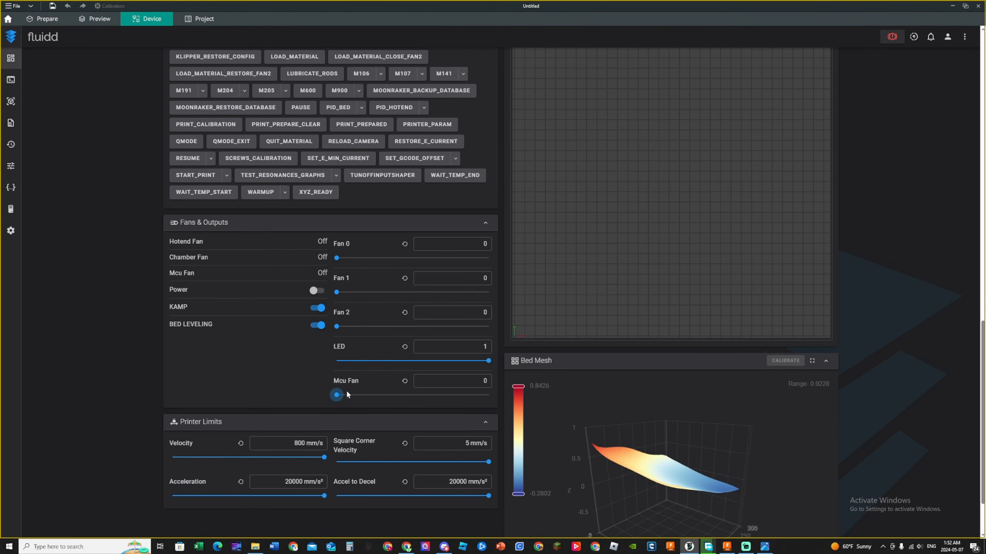
scroll(307, 347, down, 2)
scroll(307, 347, down, 1)
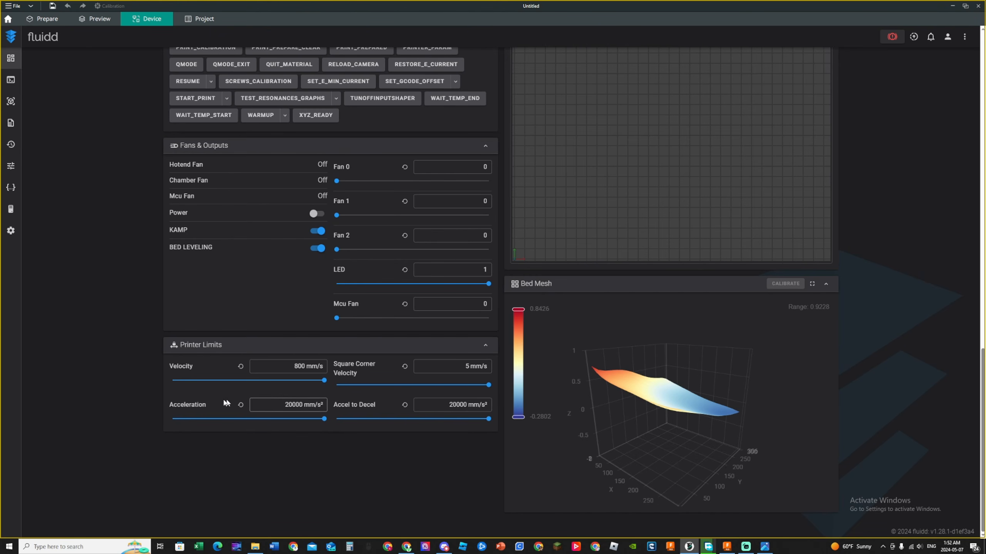
Turn off the printer's motors
scroll(223, 266, up, 6)
scroll(223, 266, up, 15)
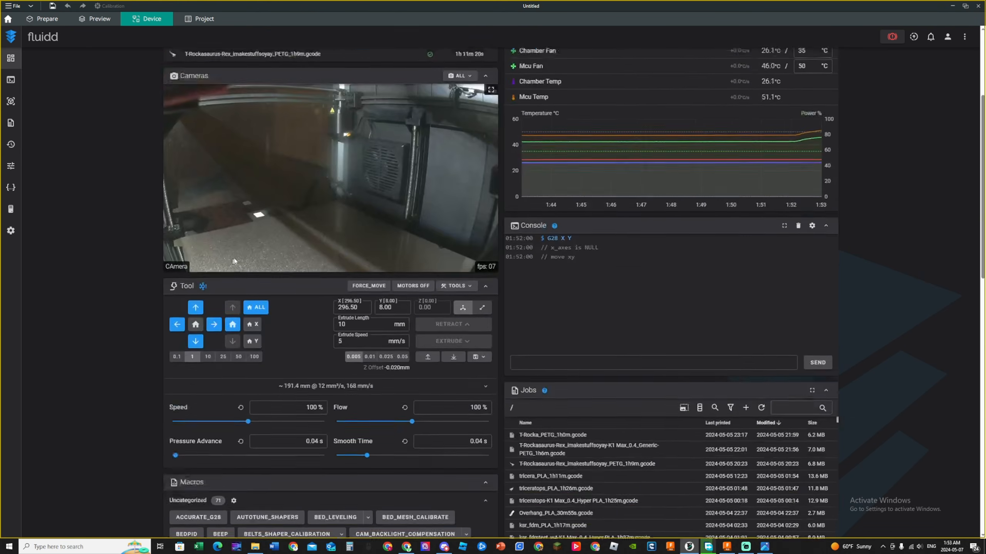
scroll(421, 461, down, 2)
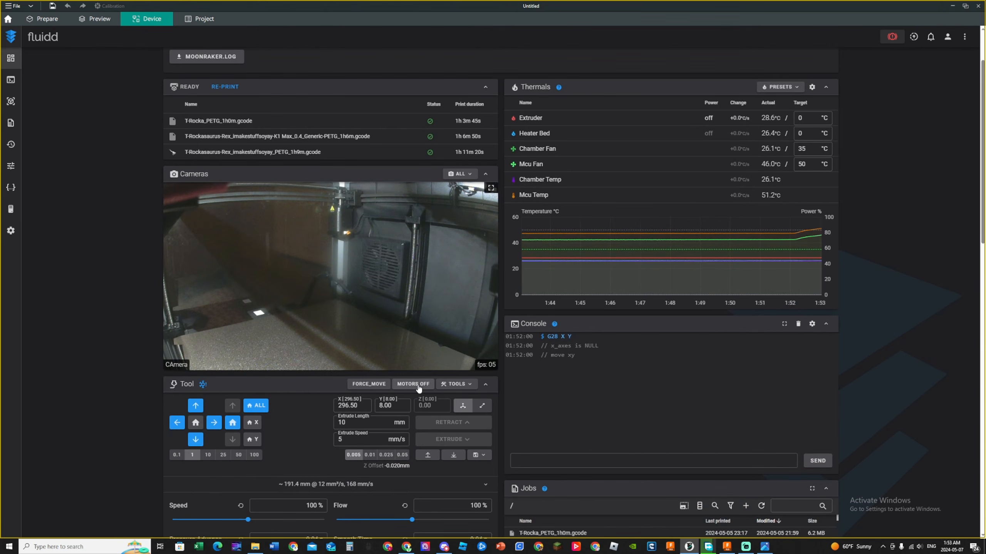
click(415, 385)
Examine the bed mesh plot from several angles and zoom levels, and look at the G-code preview area
scroll(396, 367, down, 15)
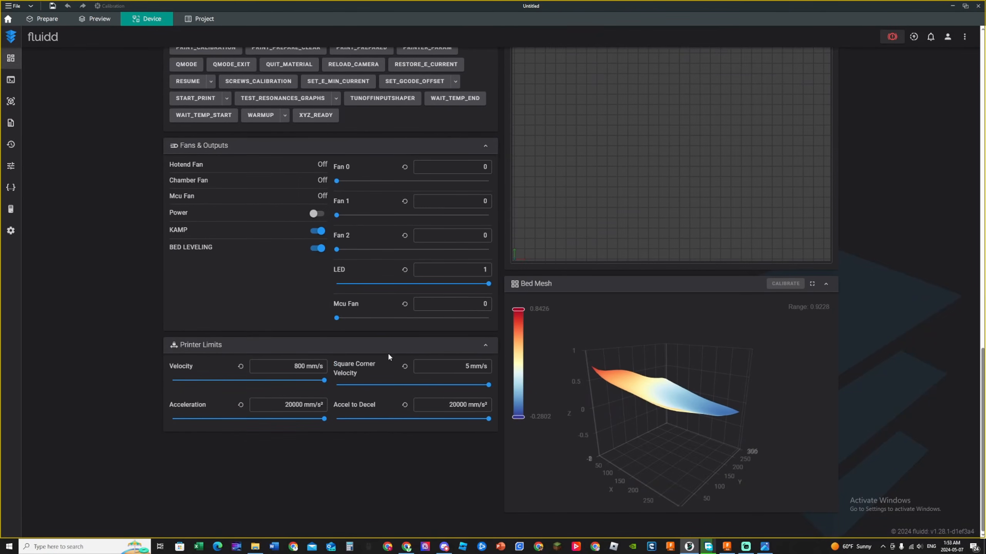
scroll(675, 331, down, 3)
scroll(916, 322, up, 3)
scroll(914, 323, down, 3)
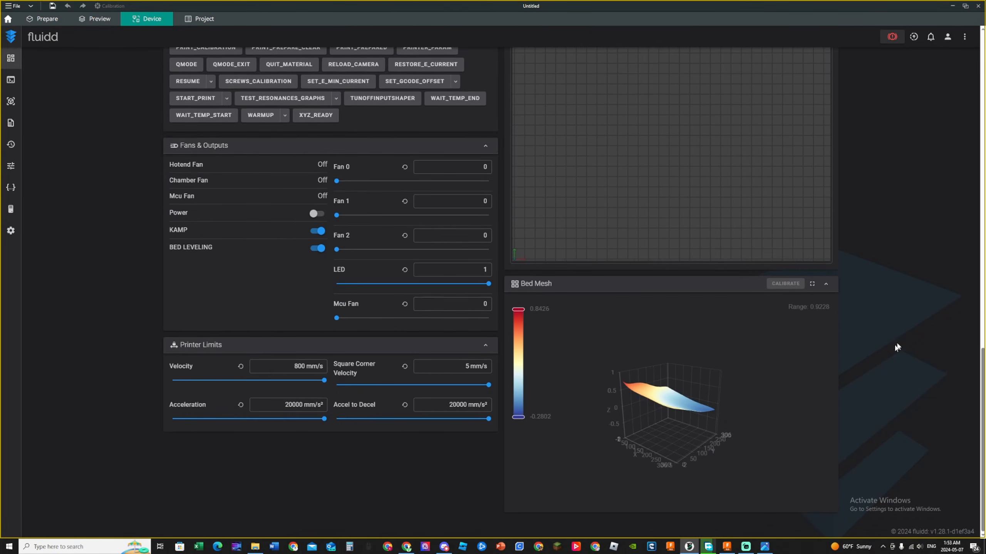
scroll(711, 387, up, 3)
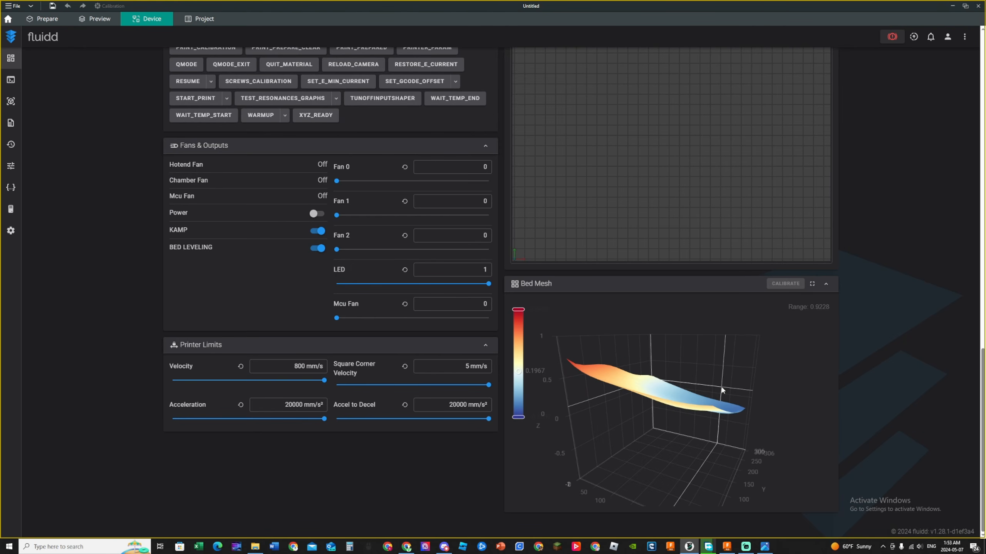
drag(706, 374, 698, 450)
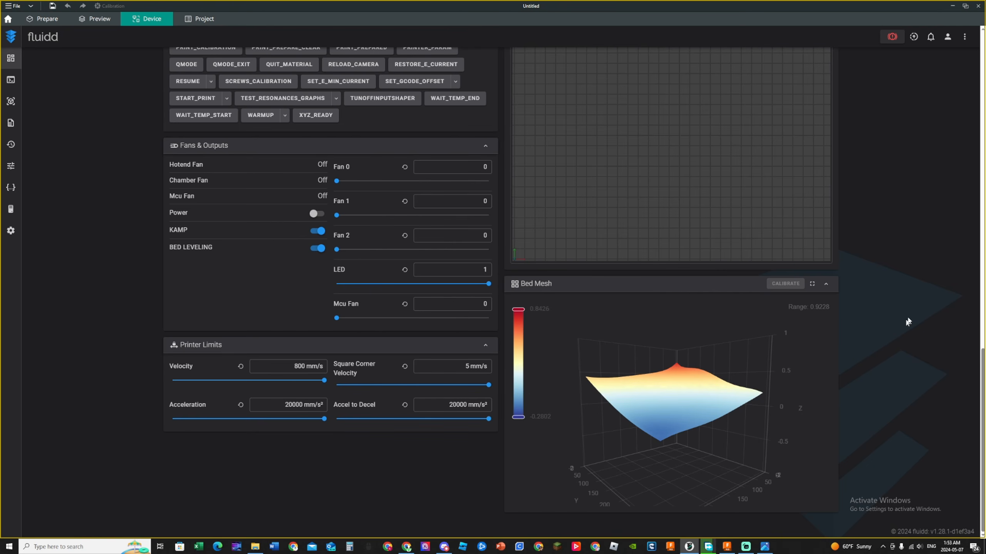
scroll(909, 323, up, 5)
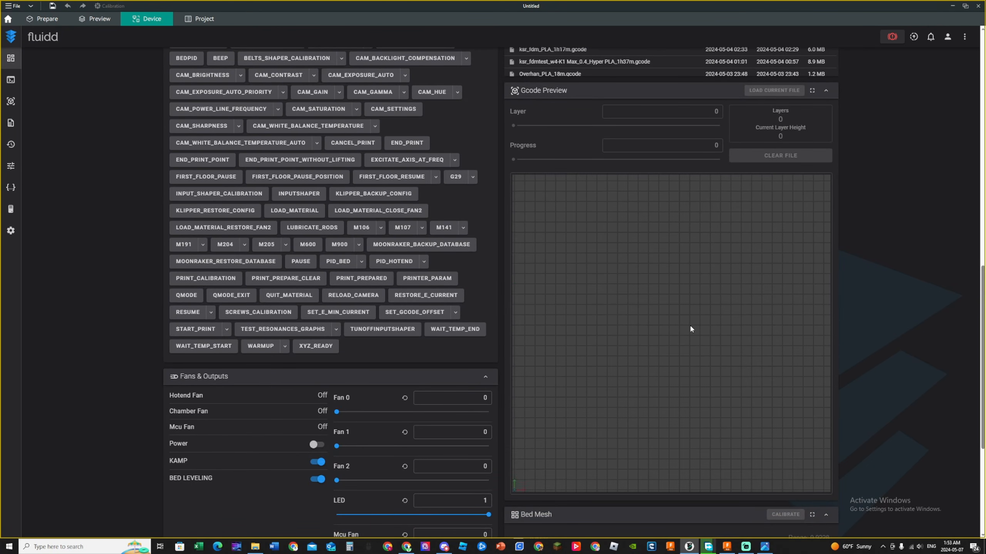
Open the full console page and review the logged G28 X Y homing command
click(10, 80)
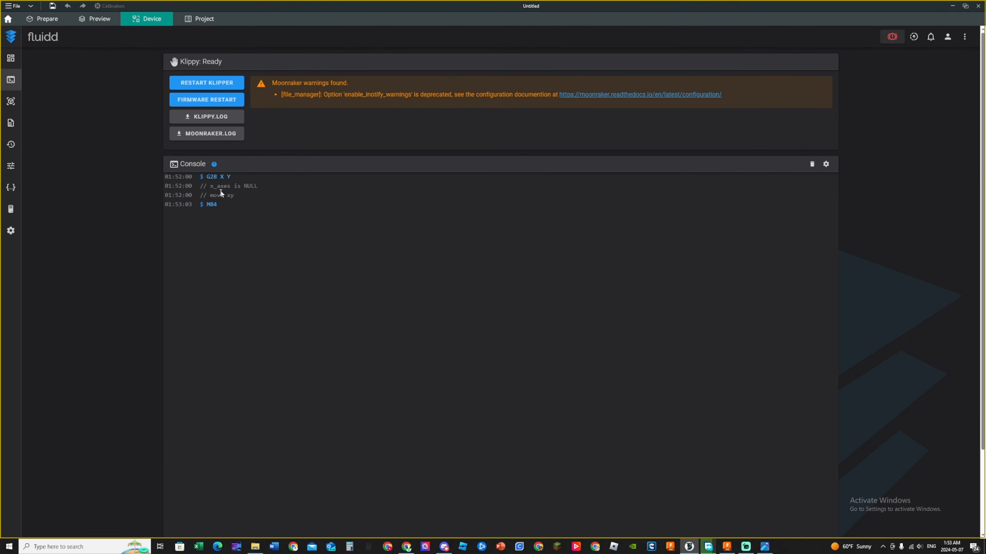
drag(165, 177, 203, 195)
click(192, 191)
View the full-page G-code preview, the stored print jobs, and the printer stats with the print history
click(11, 101)
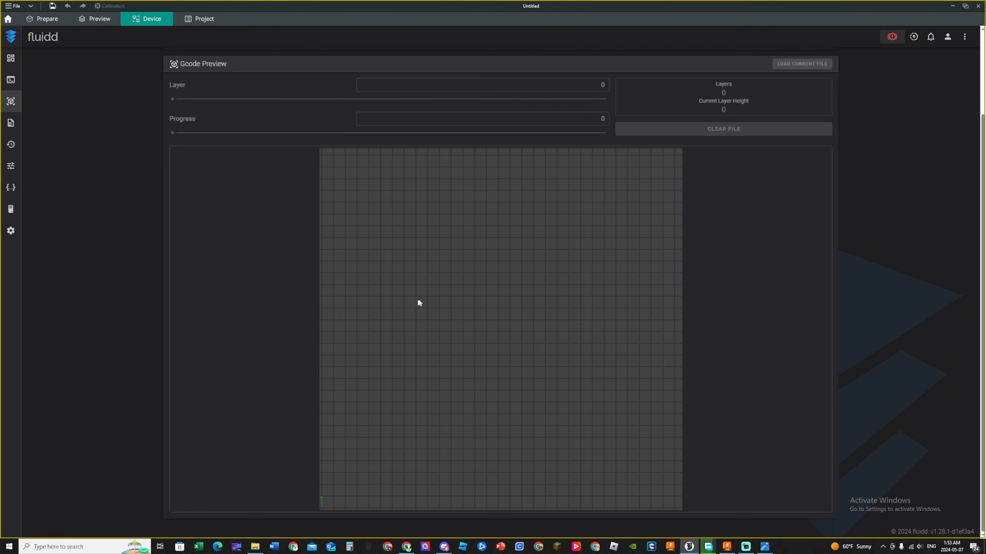
click(10, 124)
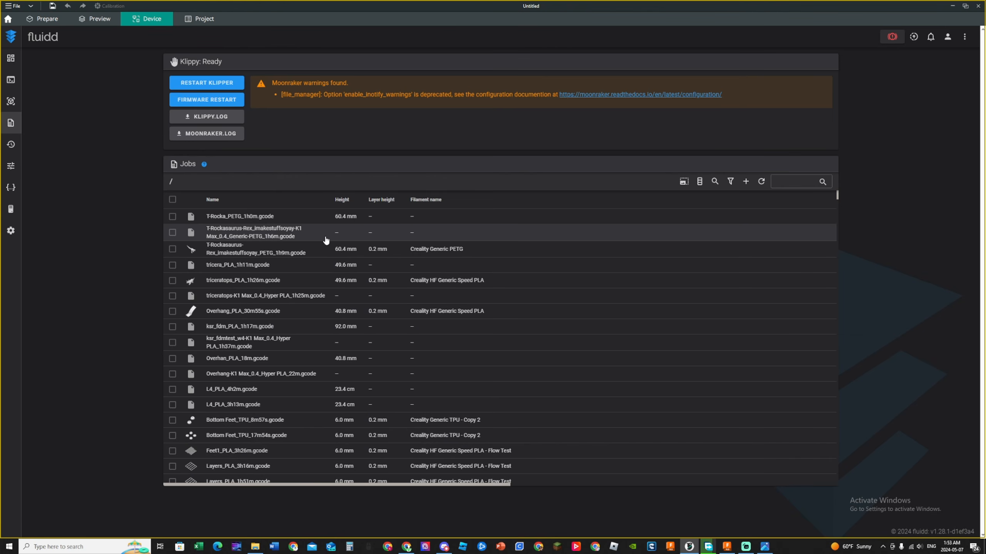
click(12, 151)
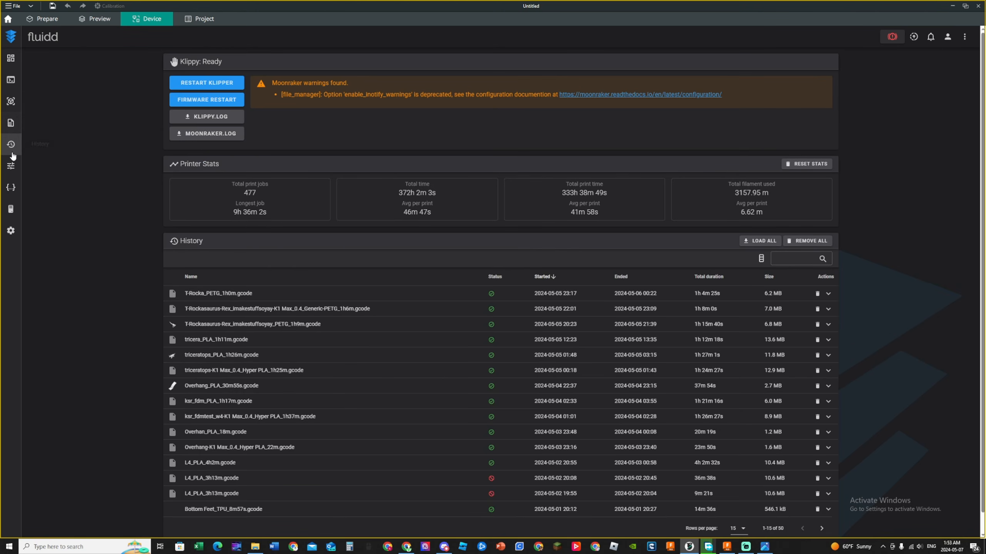
scroll(37, 151, down, 1)
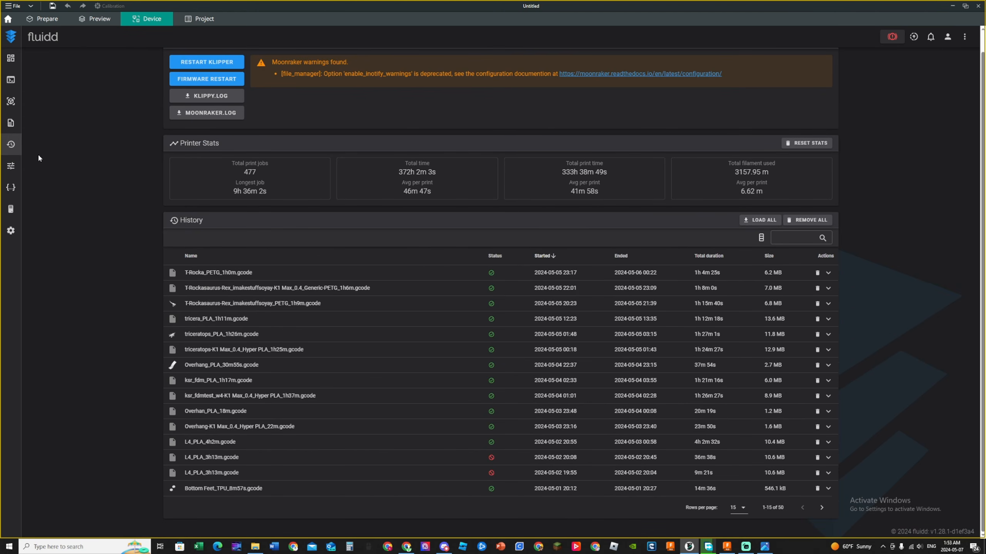
Review the longest job and total time figures in the printer stats
scroll(263, 234, up, 1)
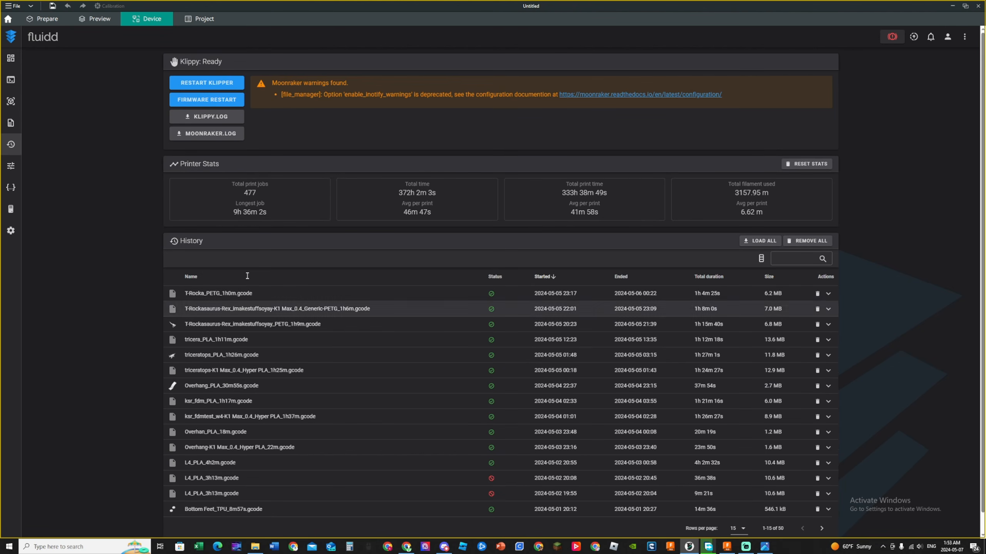
drag(229, 211, 262, 215)
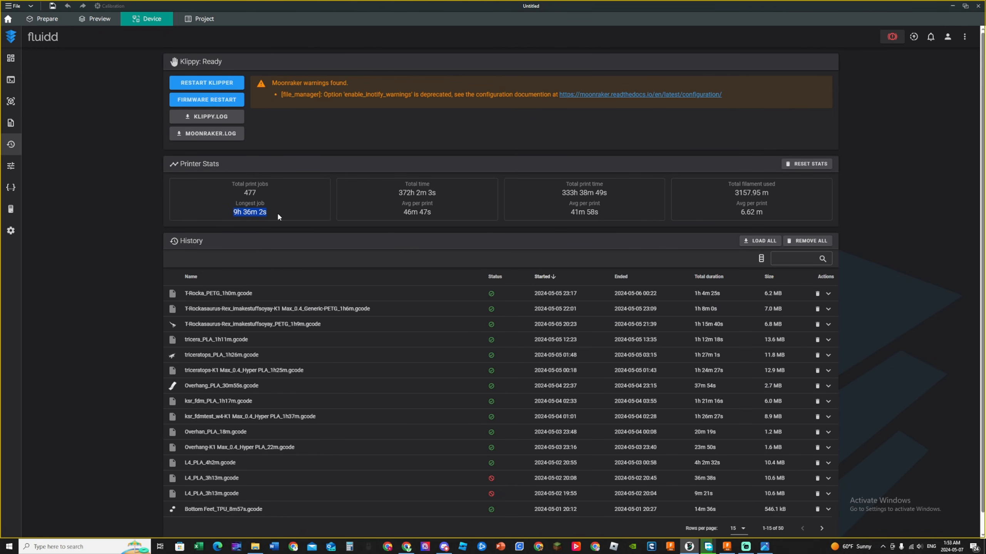
click(278, 212)
double_click(402, 191)
click(449, 197)
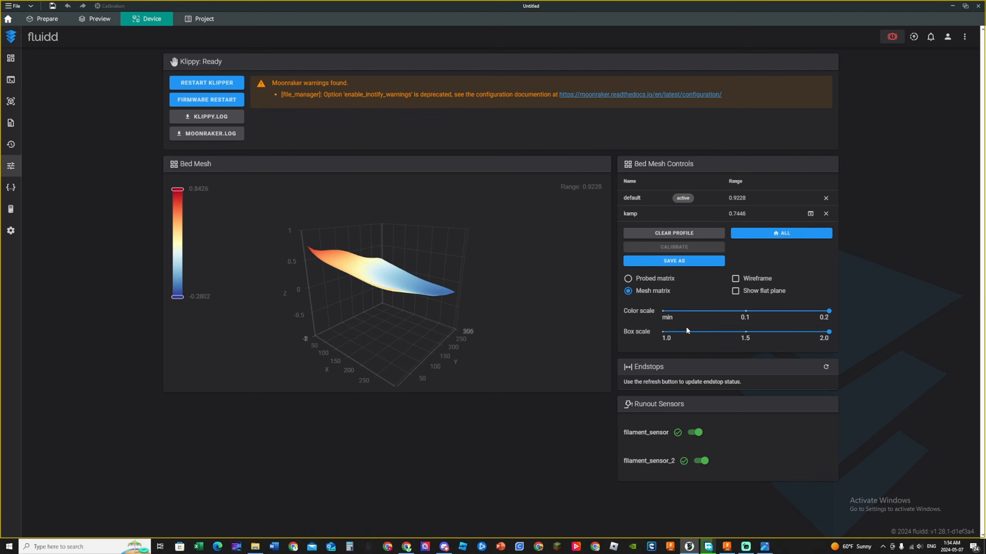
Look over the bed mesh controls, the configuration and log files, and the system information with its utilization graphs
drag(835, 308, 896, 299)
click(10, 189)
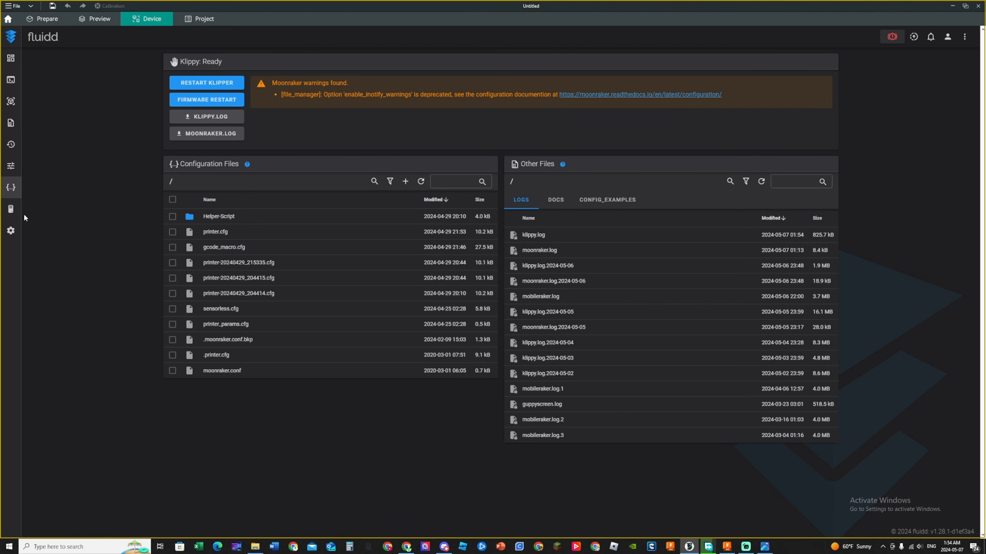
click(12, 212)
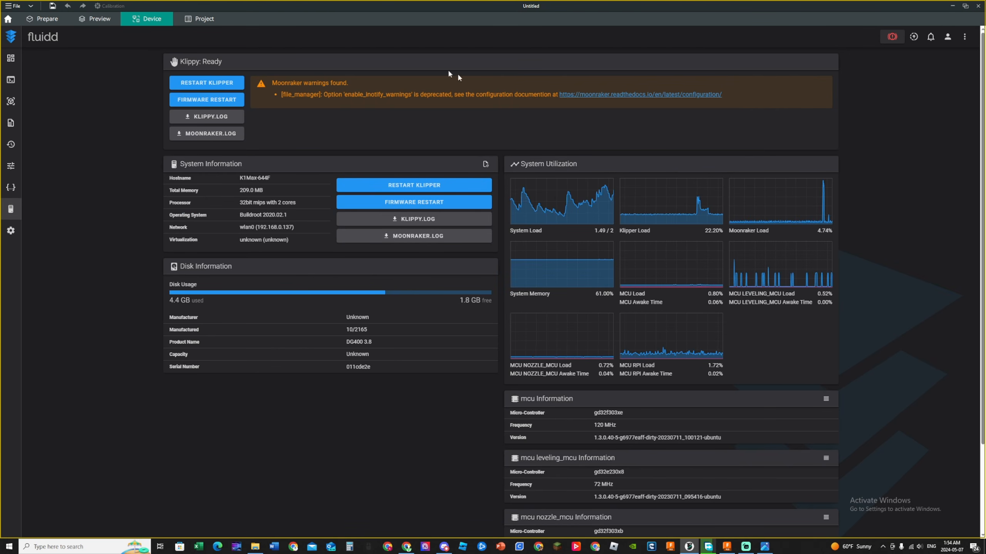
Open the Fluidd interface settings and review every section from General and Theme through Macros, Cameras, Tool and Gcode Preview
click(11, 231)
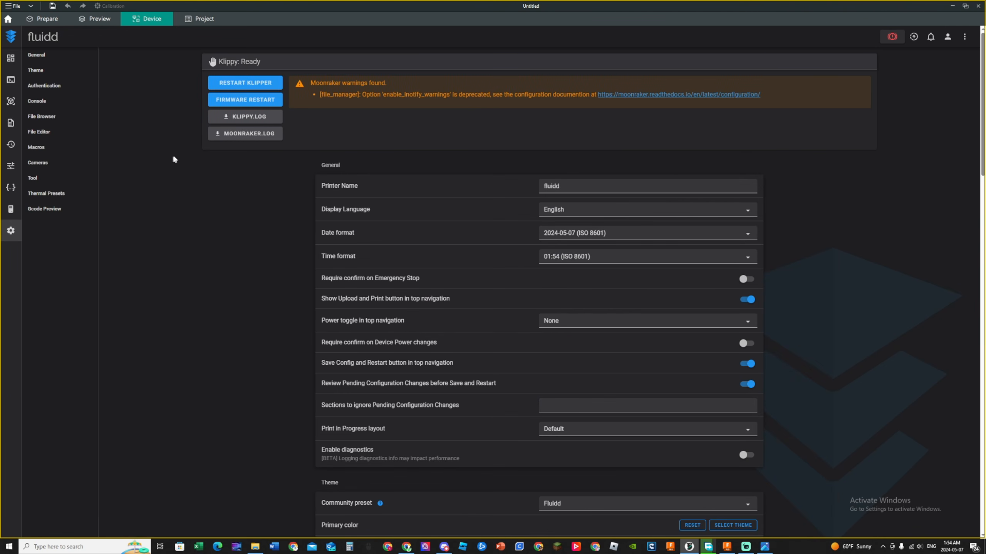
scroll(207, 130, down, 15)
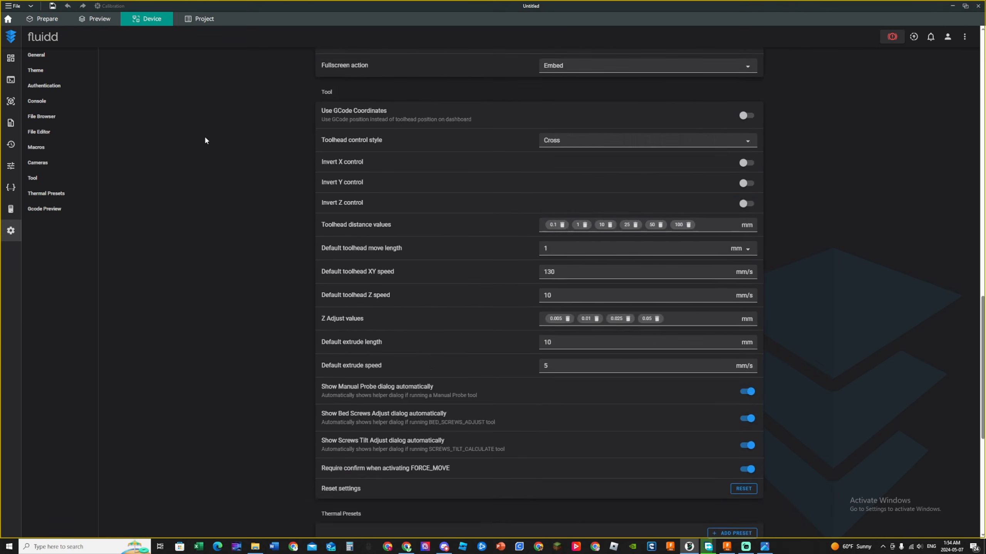
scroll(207, 140, down, 5)
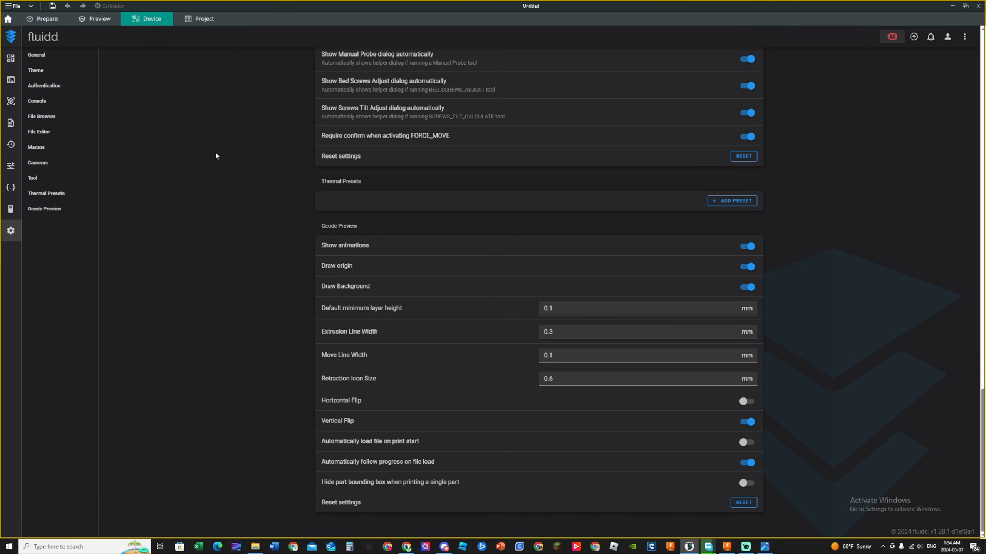
scroll(485, 313, up, 20)
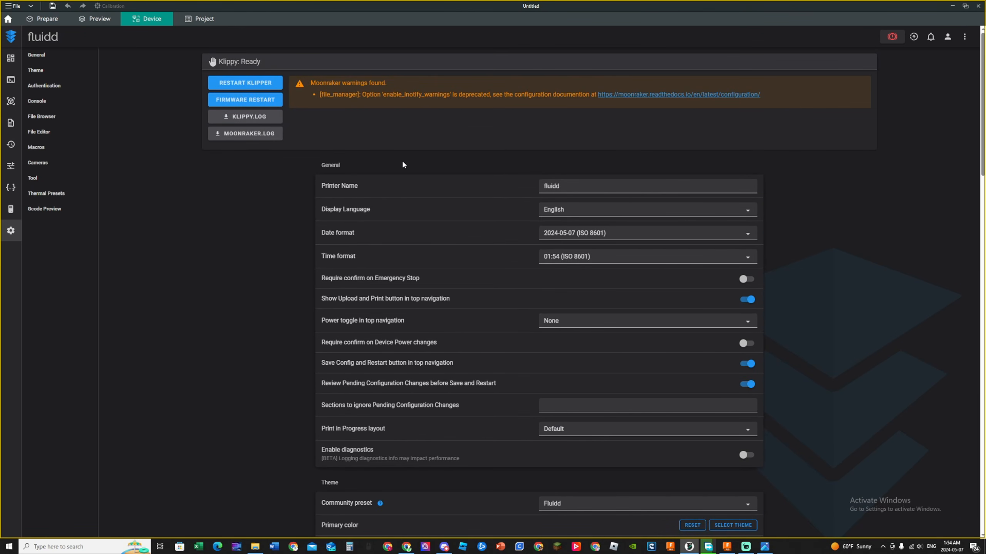
scroll(402, 160, down, 10)
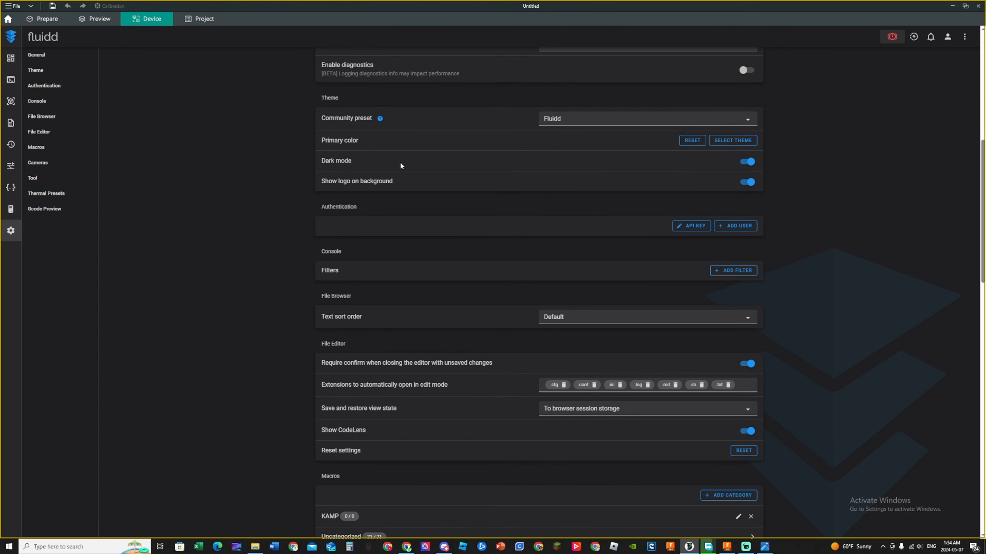
scroll(401, 164, down, 8)
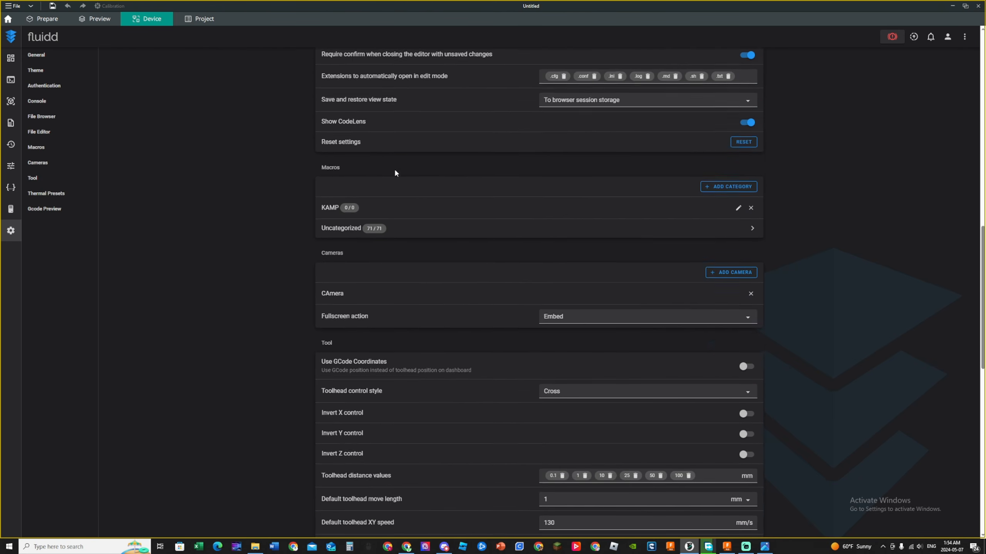
scroll(394, 173, down, 4)
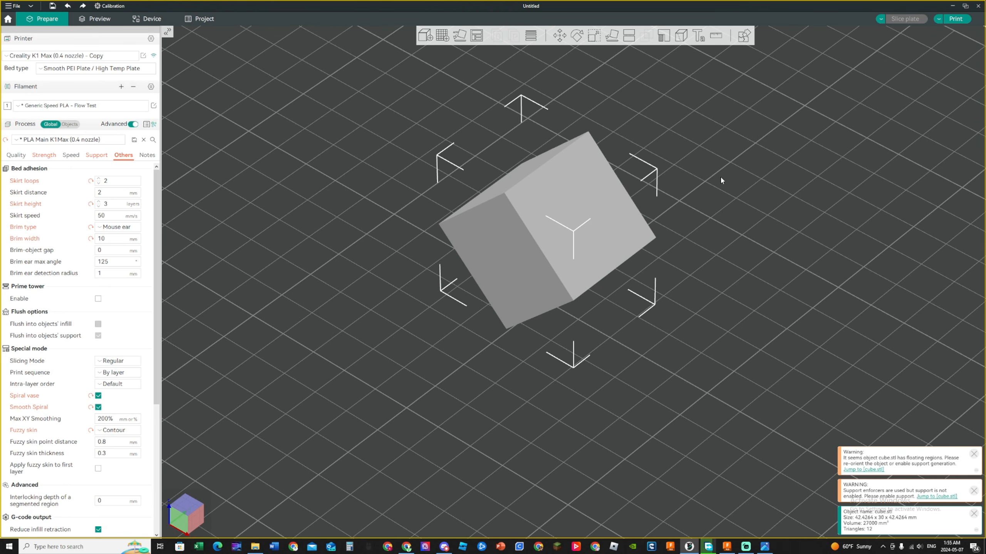
click(720, 176)
drag(719, 177, 708, 198)
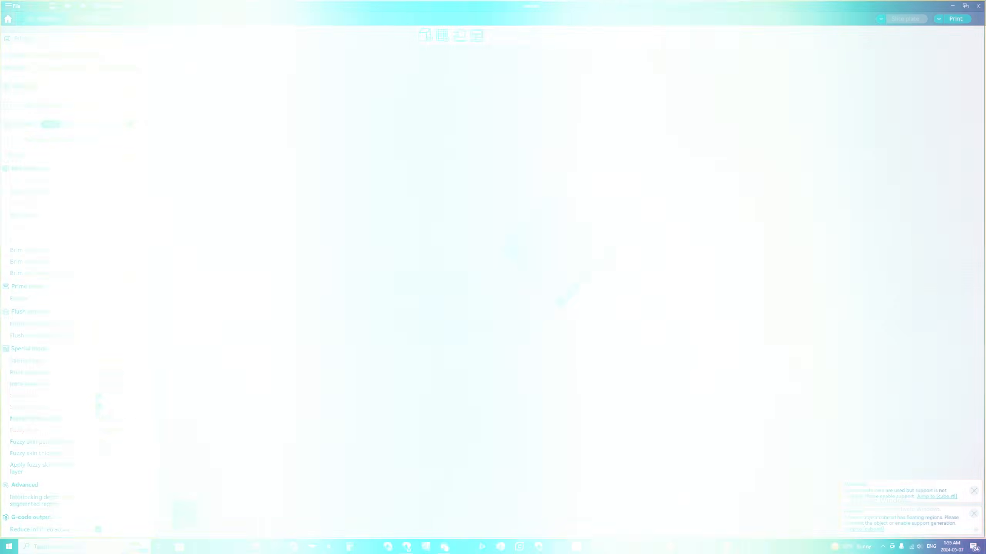